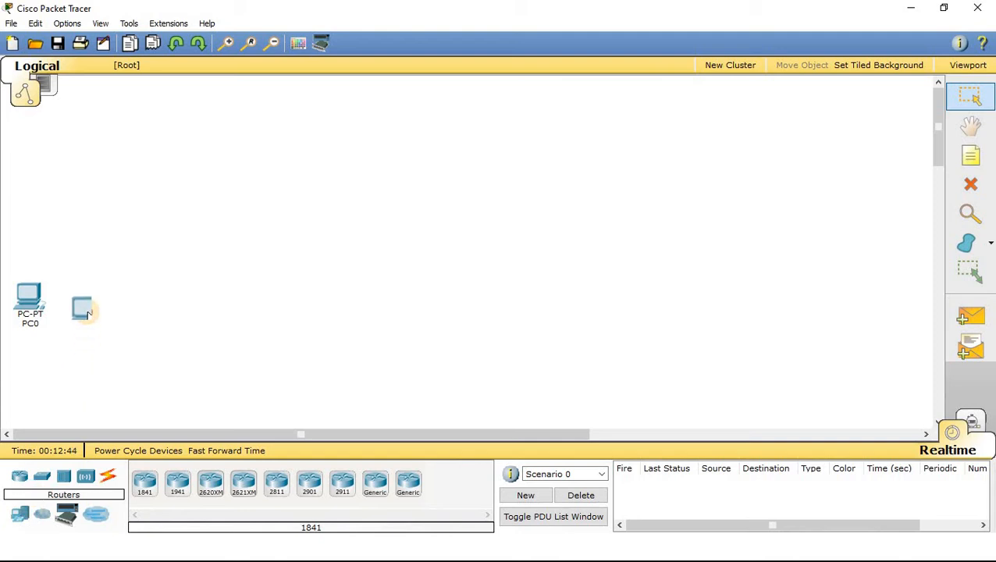
Add two more PCs to the workspace and arrange the four PCs in a row as two separate pairs.
{"action": "left_click_drag", "start_coordinate": [20, 517], "coordinate": [187, 303]}
{"action": "left_click_drag", "start_coordinate": [22, 516], "coordinate": [256, 306]}
{"action": "left_click_drag", "start_coordinate": [181, 317], "coordinate": [199, 326]}
{"action": "left_click_drag", "start_coordinate": [251, 303], "coordinate": [256, 325]}
{"action": "left_click_drag", "start_coordinate": [29, 299], "coordinate": [33, 314]}
{"action": "left_click_drag", "start_coordinate": [87, 306], "coordinate": [80, 314]}
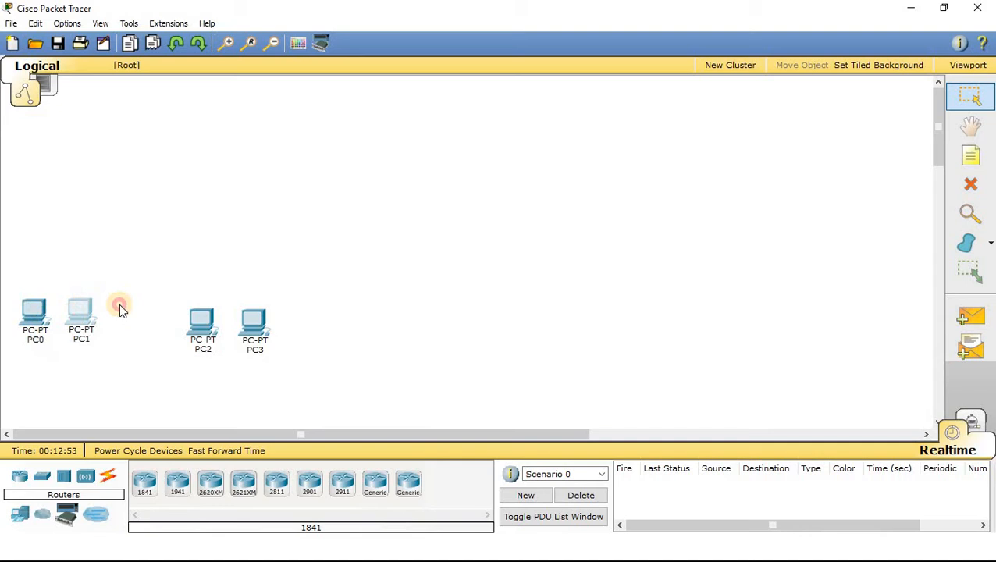
Place a 2950-24 switch above each pair of PCs and adjust the positions of the switches and the second PC pair.
{"action": "left_click", "coordinate": [44, 478]}
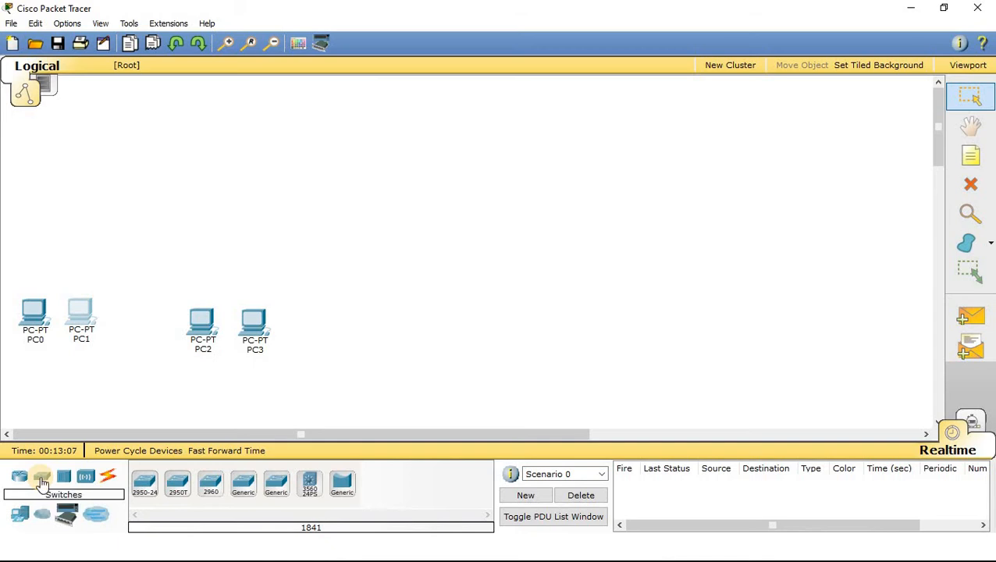
{"action": "left_click_drag", "start_coordinate": [43, 482], "coordinate": [60, 186]}
{"action": "left_click_drag", "start_coordinate": [144, 483], "coordinate": [250, 188]}
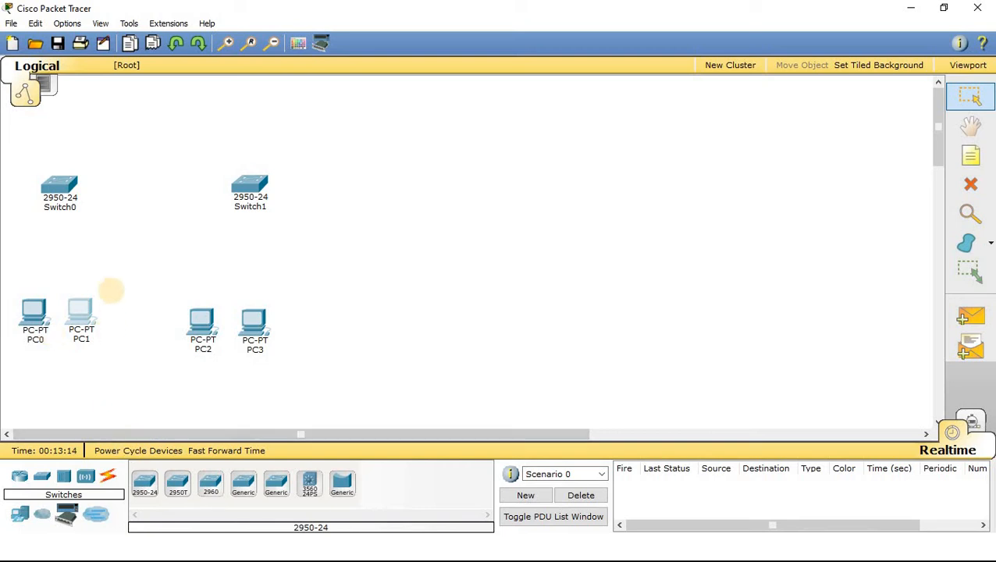
{"action": "left_click_drag", "start_coordinate": [66, 186], "coordinate": [67, 183]}
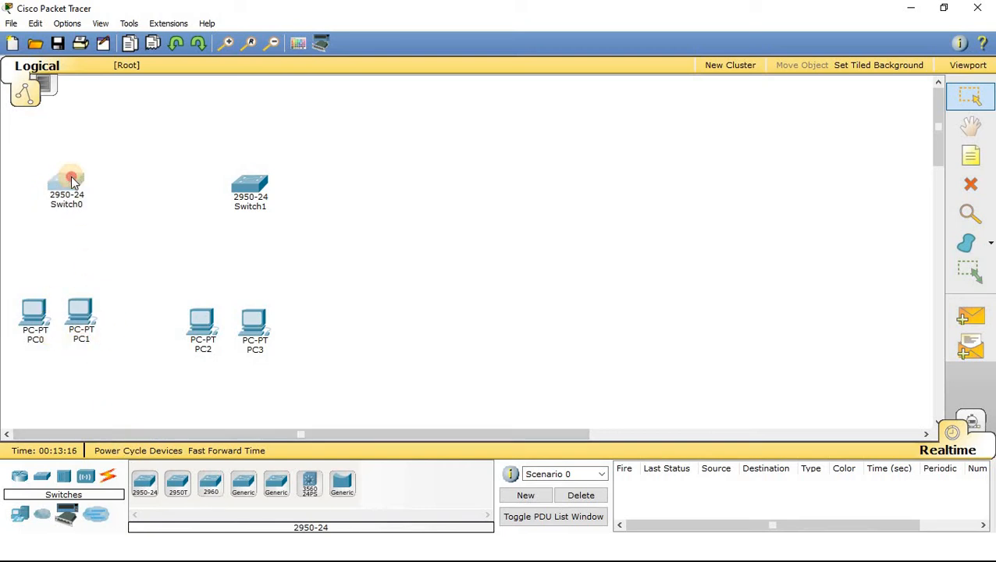
{"action": "left_click_drag", "start_coordinate": [254, 320], "coordinate": [264, 320]}
{"action": "left_click_drag", "start_coordinate": [200, 325], "coordinate": [221, 323]}
{"action": "left_click_drag", "start_coordinate": [249, 186], "coordinate": [259, 187]}
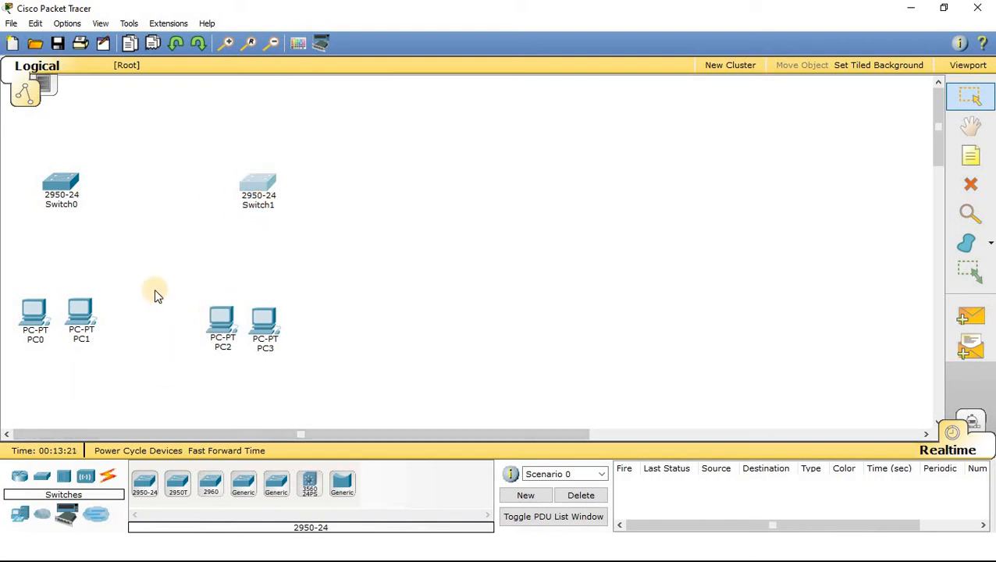
Connect FastEthernet0/1 on Switch0 to PC0 with a copper straight-through cable.
{"action": "left_click", "coordinate": [109, 478]}
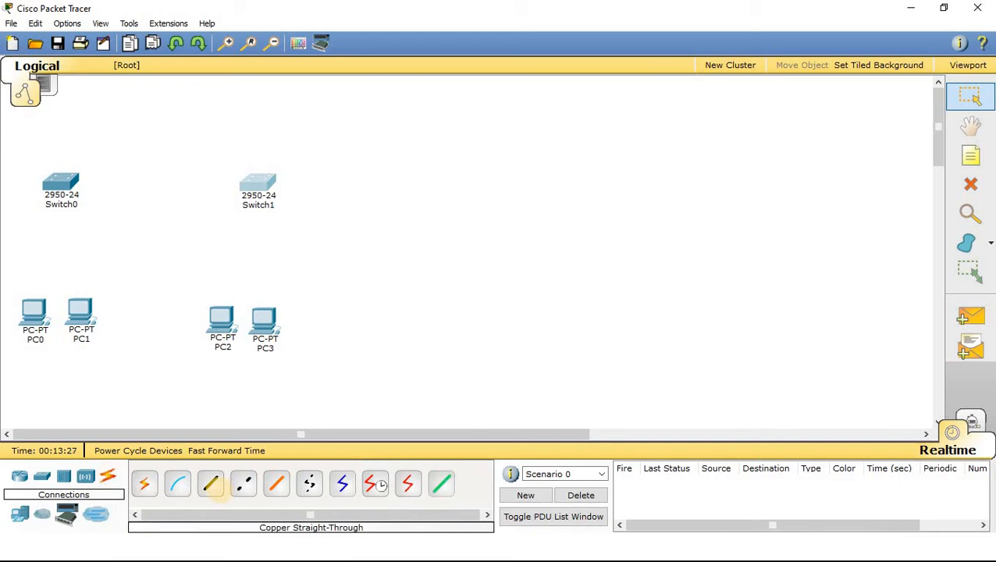
{"action": "left_click", "coordinate": [211, 489]}
{"action": "left_click", "coordinate": [210, 484]}
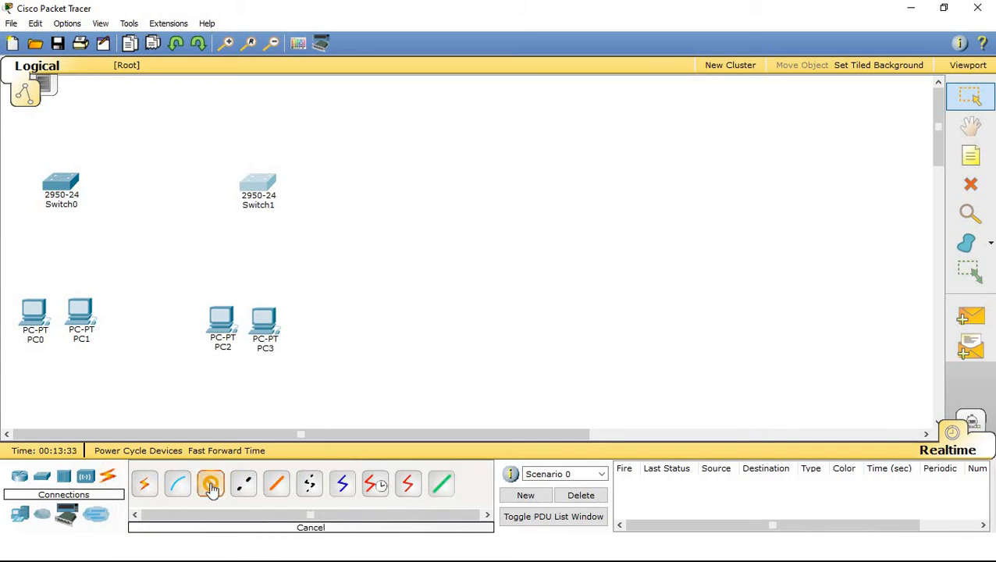
{"action": "left_click", "coordinate": [83, 179]}
{"action": "left_click", "coordinate": [82, 180]}
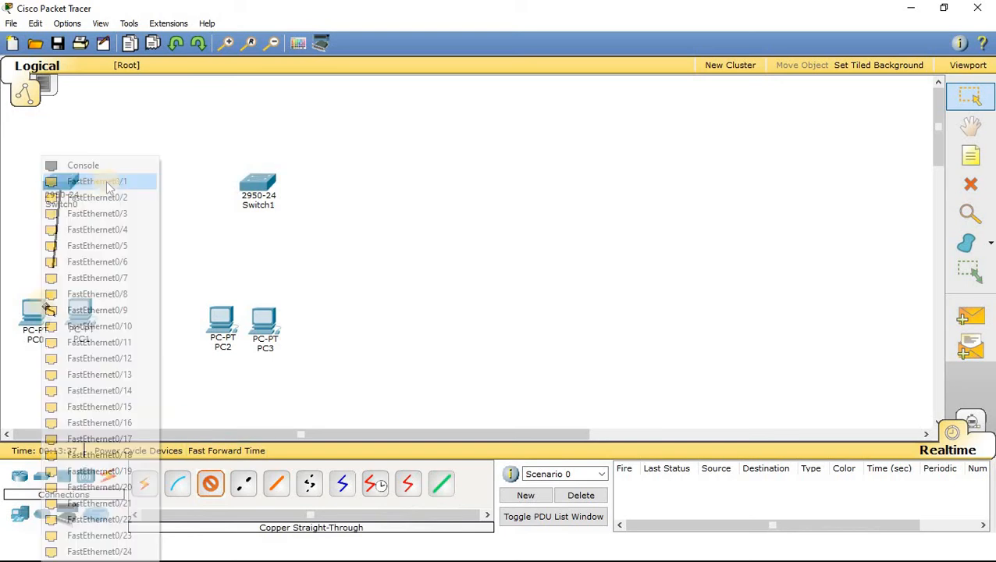
{"action": "left_click", "coordinate": [32, 316]}
{"action": "left_click", "coordinate": [47, 323]}
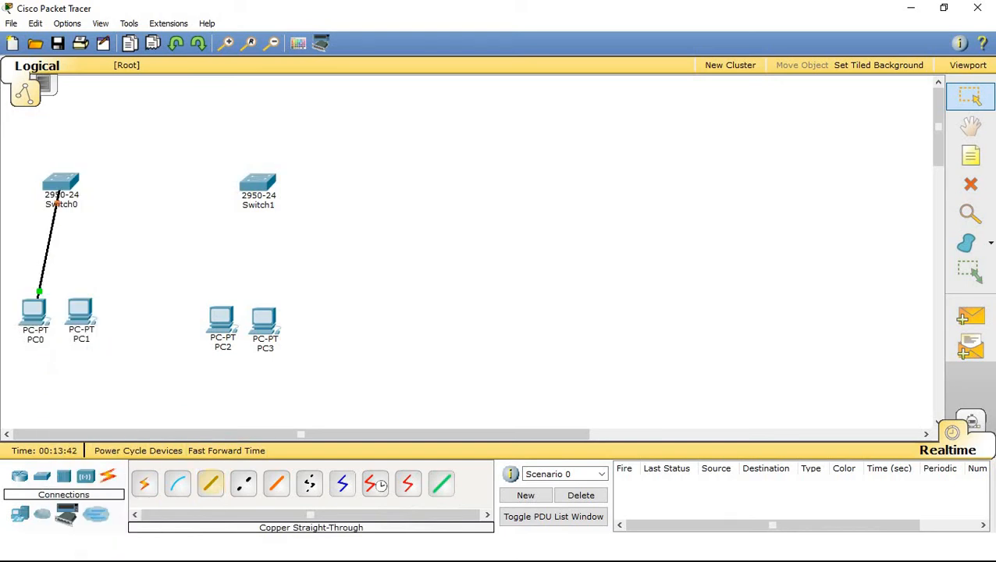
Cable FastEthernet0/2 on Switch0 to FastEthernet0 on PC1 with copper straight-through, and tidy the layout of that group.
{"action": "left_click", "coordinate": [211, 484]}
{"action": "left_click", "coordinate": [63, 186]}
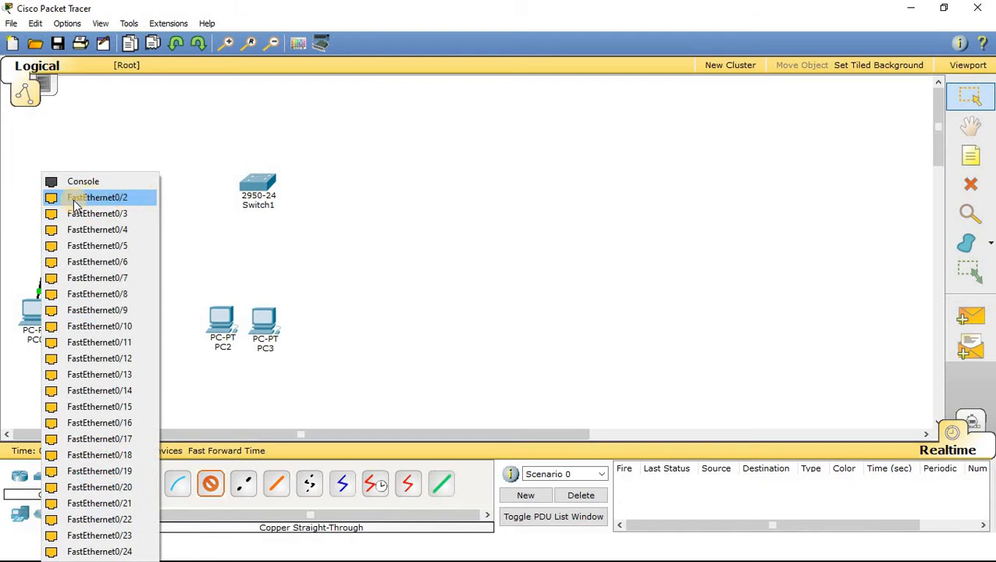
{"action": "left_click", "coordinate": [127, 193]}
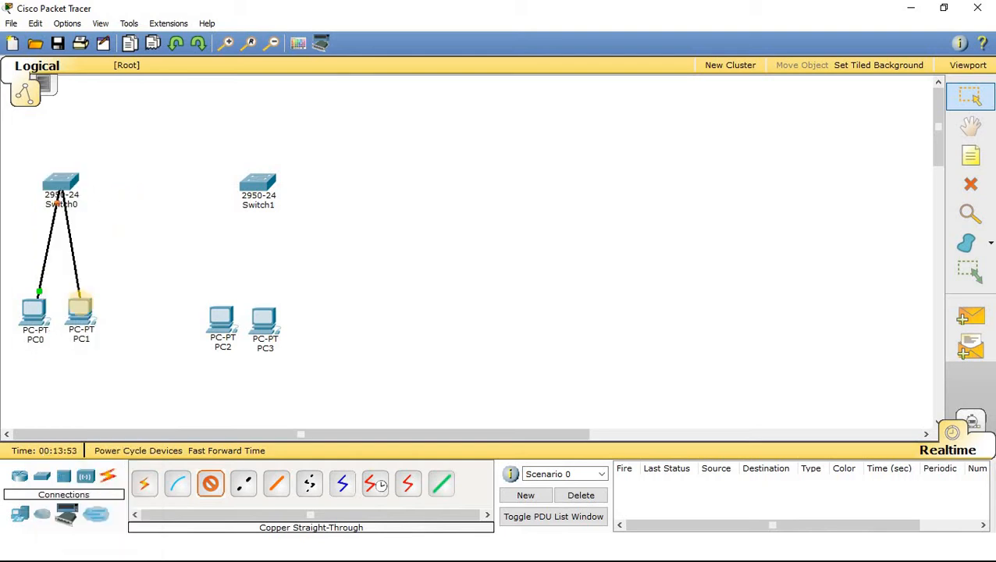
{"action": "left_click", "coordinate": [83, 312]}
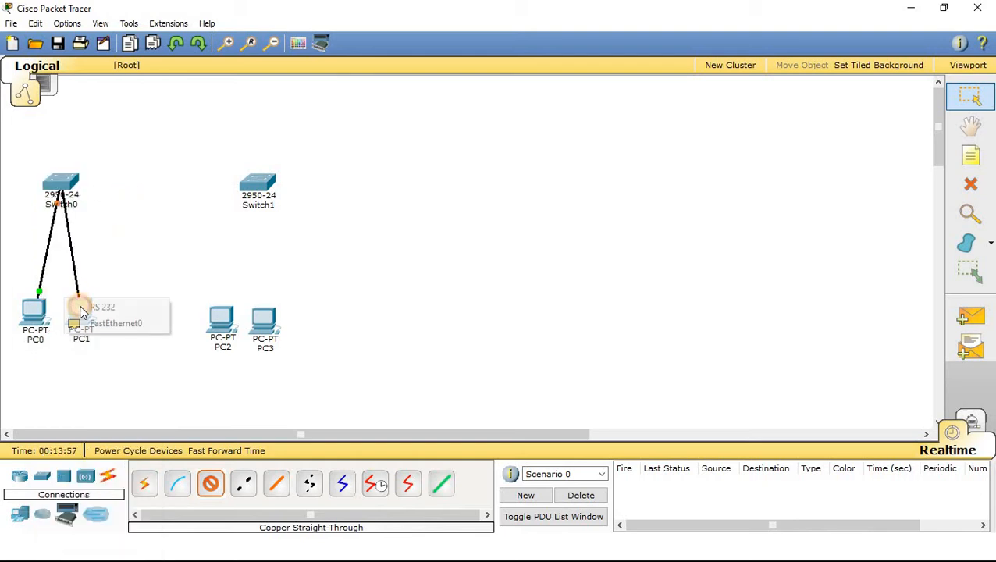
{"action": "left_click", "coordinate": [128, 324]}
{"action": "left_click_drag", "start_coordinate": [80, 314], "coordinate": [34, 327]}
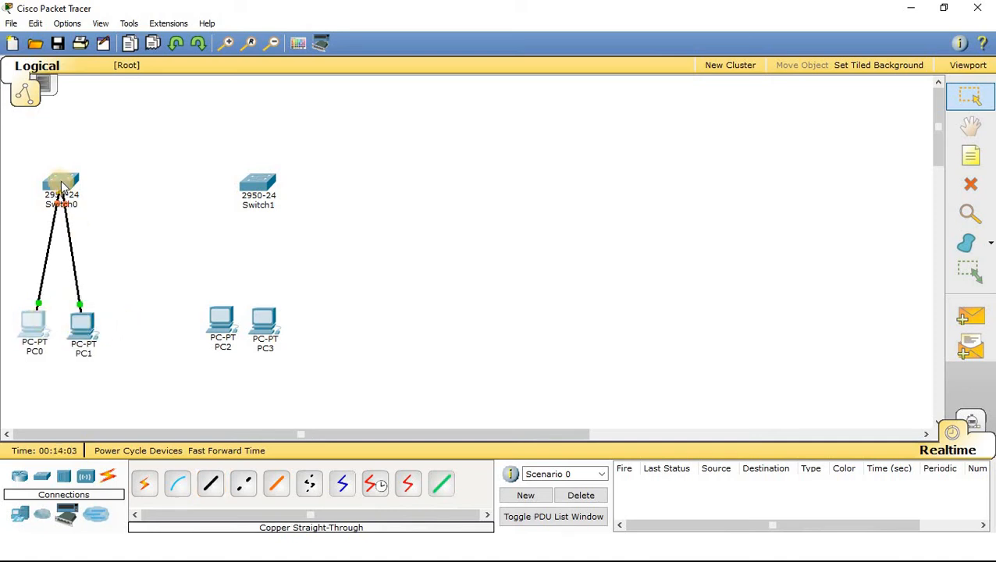
{"action": "left_click_drag", "start_coordinate": [61, 185], "coordinate": [70, 182]}
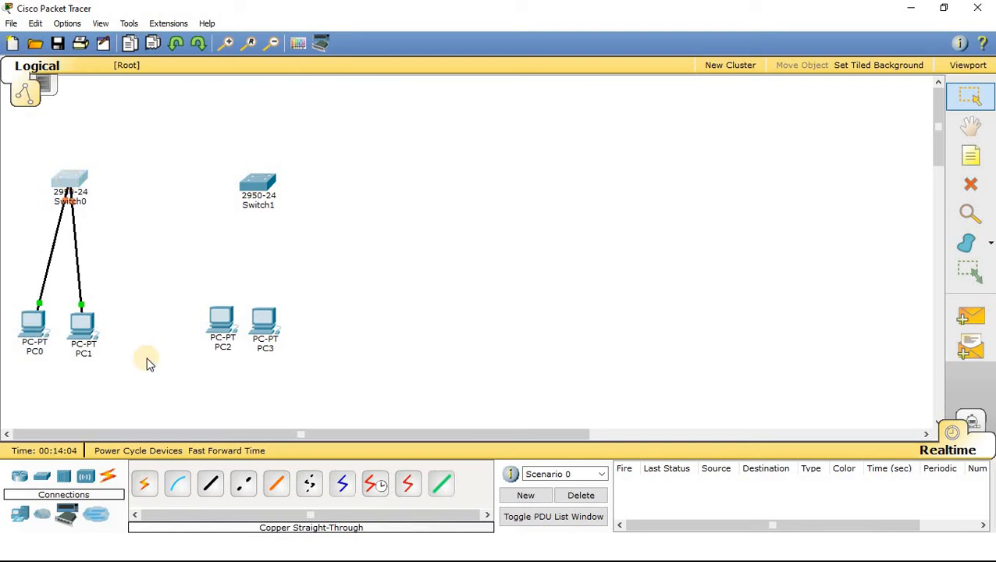
Link FastEthernet0/1 on Switch1 to FastEthernet0 on PC2 with a copper straight-through cable.
{"action": "left_click", "coordinate": [210, 484]}
{"action": "left_click", "coordinate": [259, 186]}
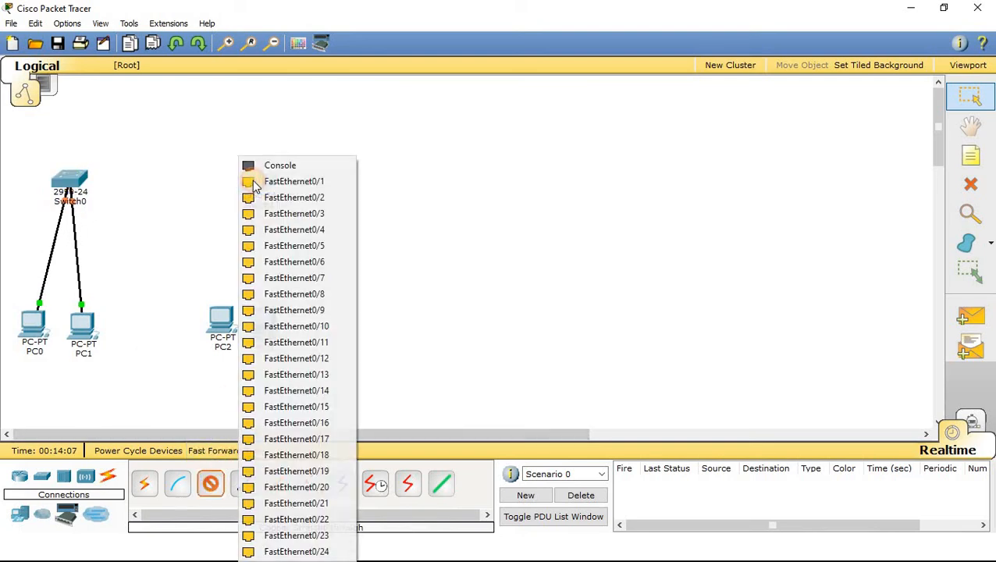
{"action": "left_click", "coordinate": [294, 181]}
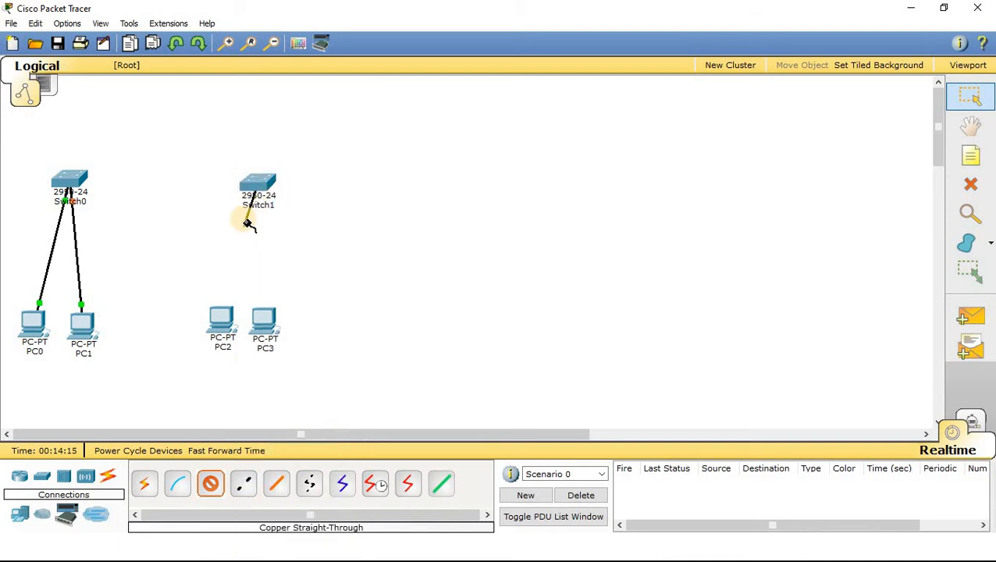
{"action": "left_click", "coordinate": [221, 319]}
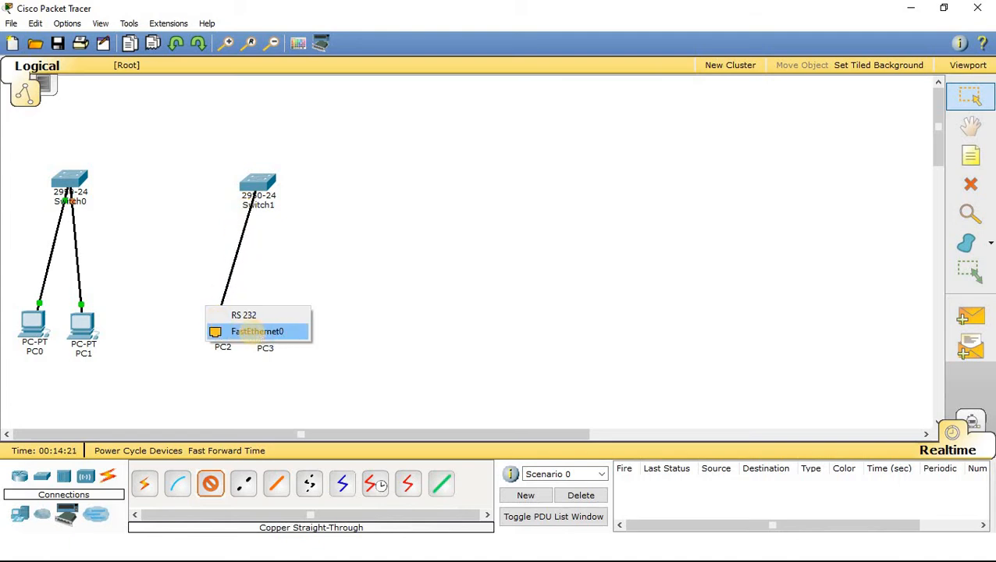
{"action": "left_click", "coordinate": [247, 335]}
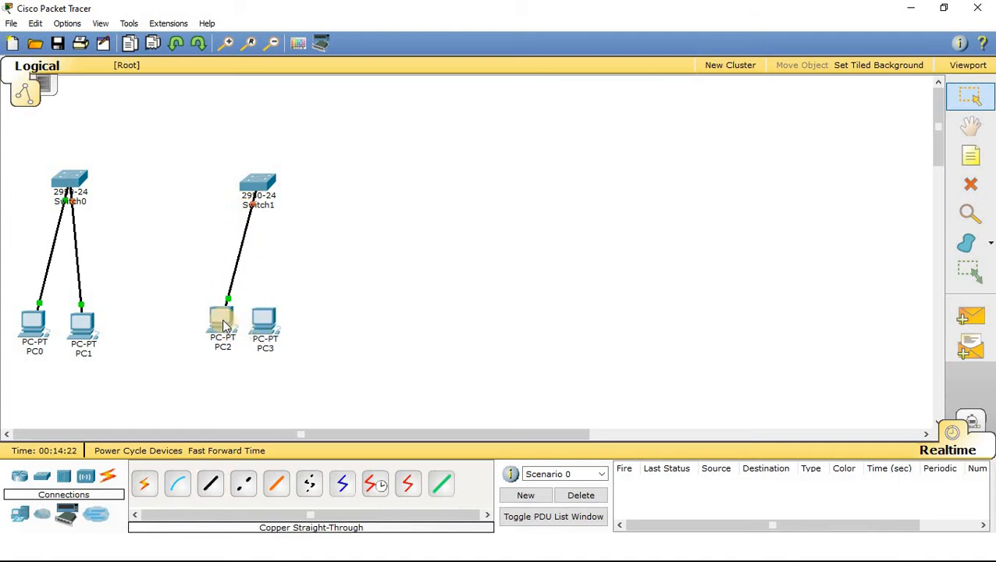
Link FastEthernet0/2 on Switch1 to FastEthernet0 on PC3 with a copper straight-through cable, and space out PC2 and PC3.
{"action": "left_click", "coordinate": [210, 484]}
{"action": "left_click", "coordinate": [256, 186]}
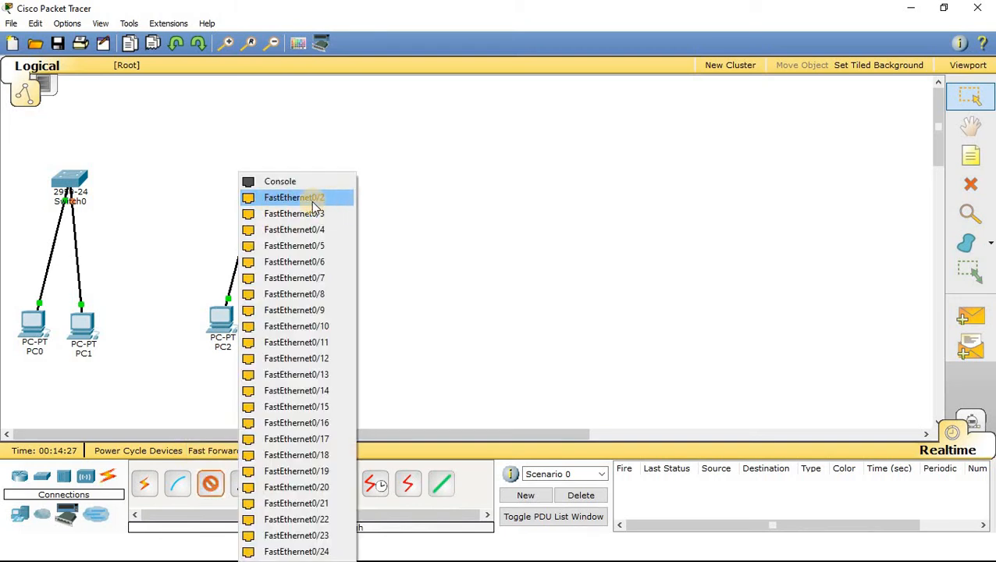
{"action": "left_click", "coordinate": [327, 203]}
{"action": "left_click", "coordinate": [265, 322]}
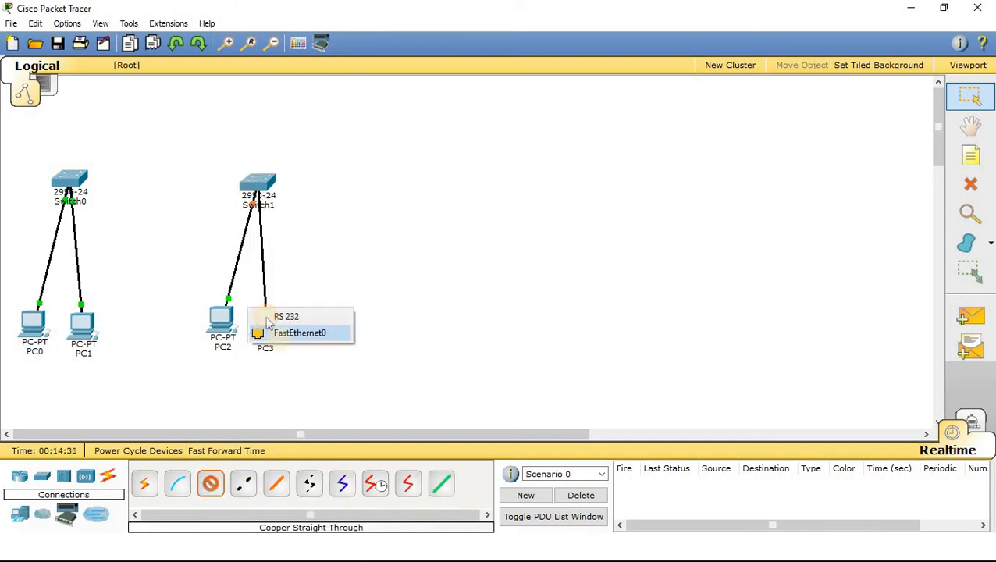
{"action": "left_click", "coordinate": [327, 335]}
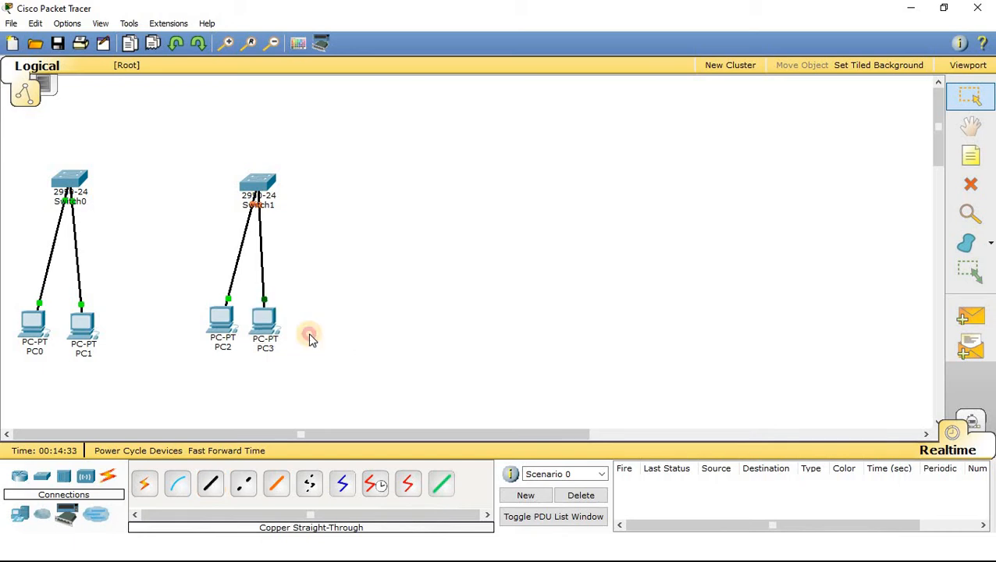
{"action": "left_click_drag", "start_coordinate": [274, 331], "coordinate": [286, 332]}
{"action": "left_click_drag", "start_coordinate": [224, 319], "coordinate": [230, 321]}
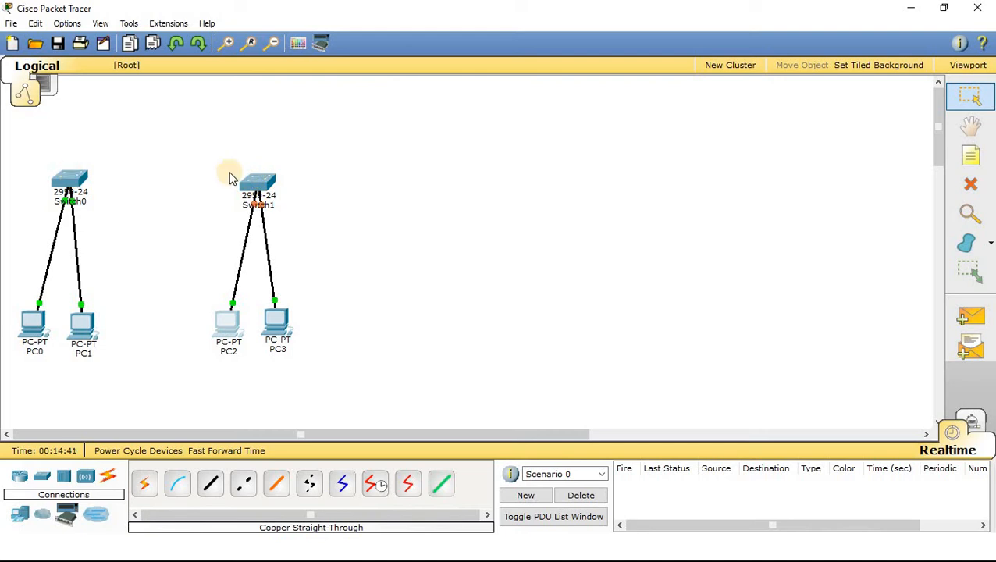
Join Switch0 and Switch1 through FastEthernet0/3 on both with a copper cross-over cable, and nudge Switch1 into place.
{"action": "left_click", "coordinate": [244, 486]}
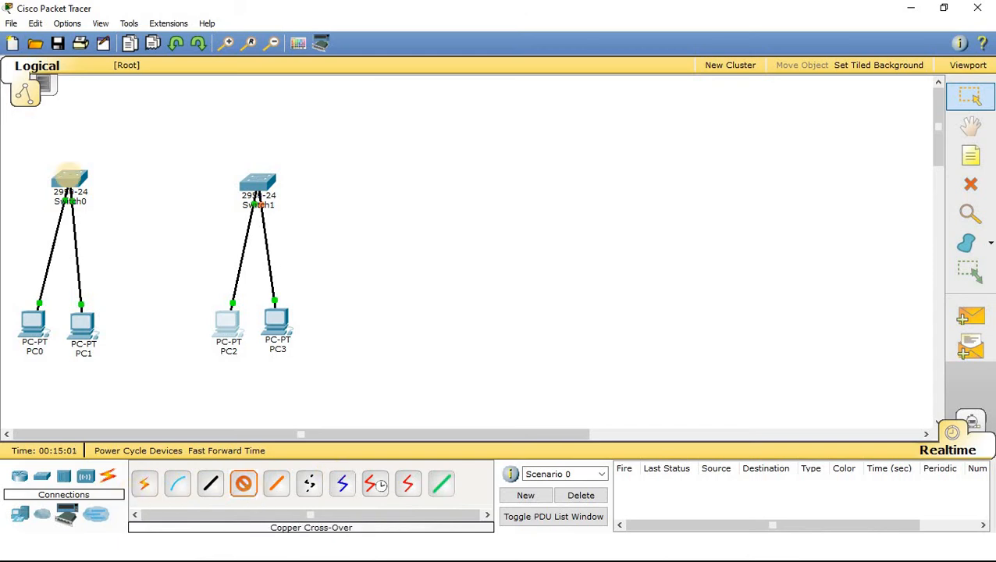
{"action": "left_click", "coordinate": [70, 178]}
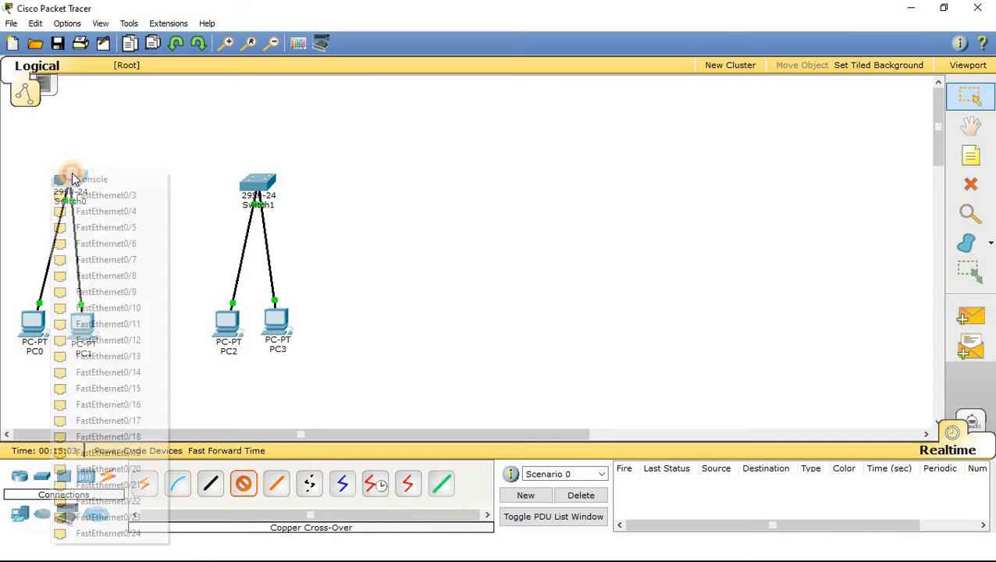
{"action": "left_click", "coordinate": [107, 197]}
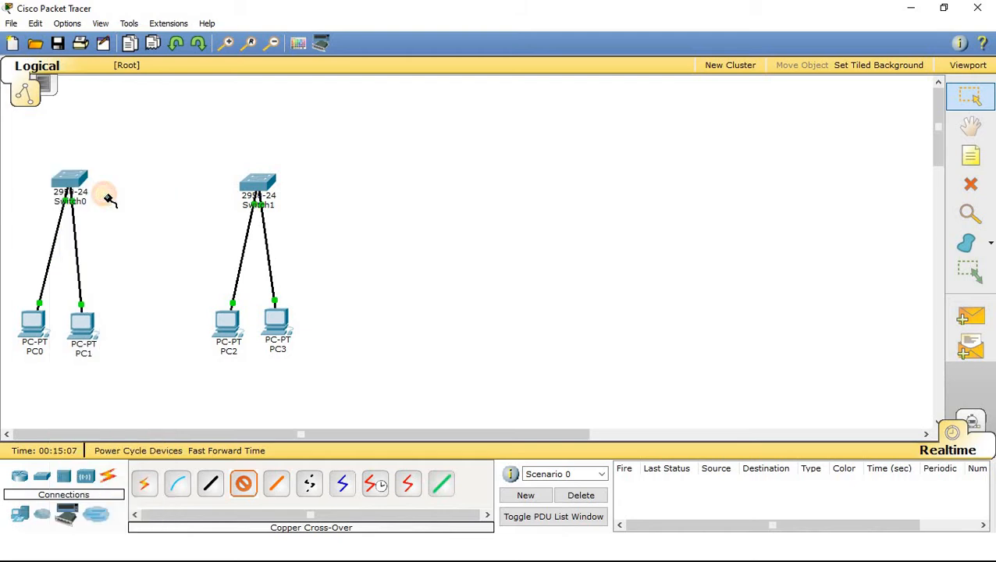
{"action": "left_click", "coordinate": [260, 184]}
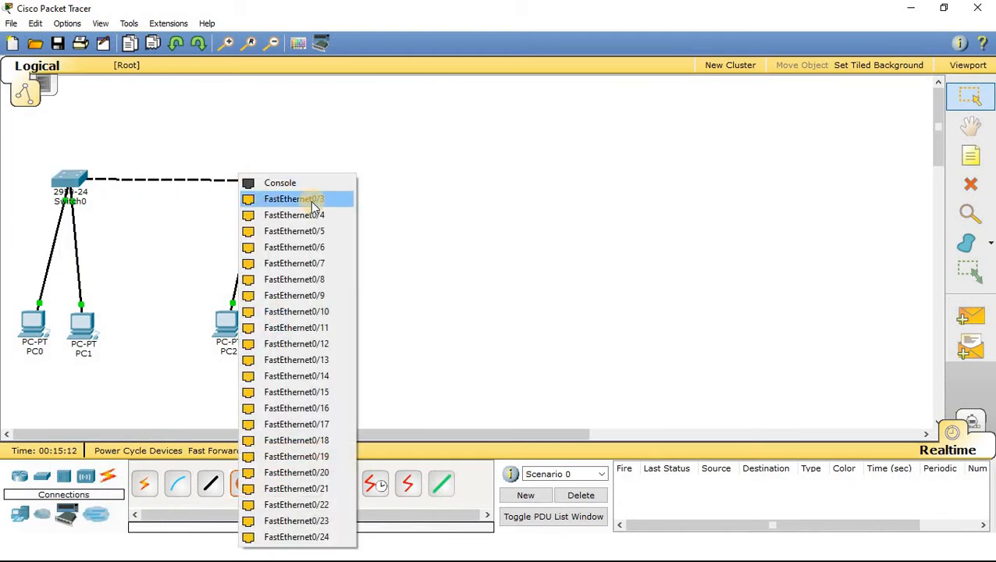
{"action": "left_click", "coordinate": [291, 200]}
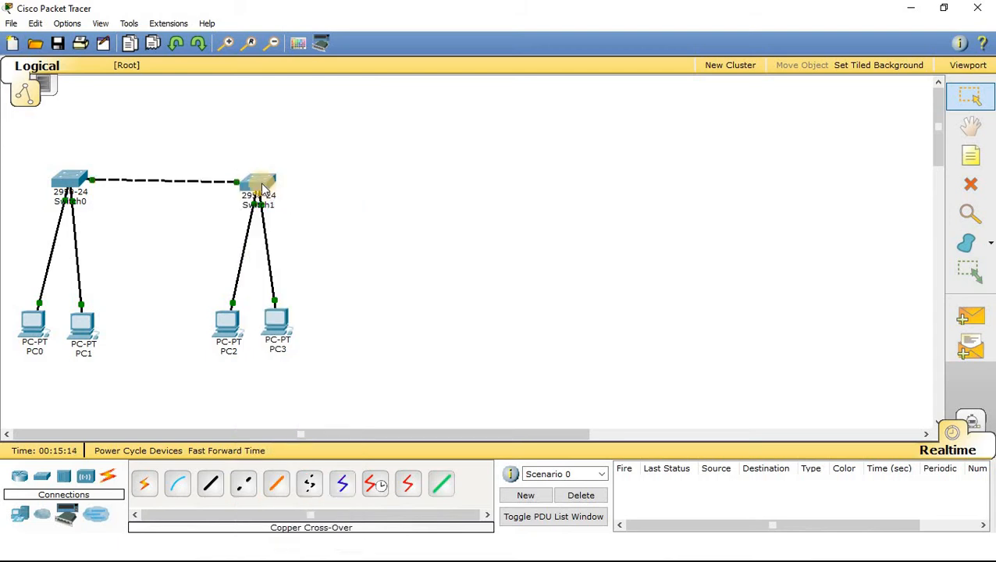
{"action": "left_click_drag", "start_coordinate": [270, 184], "coordinate": [261, 184]}
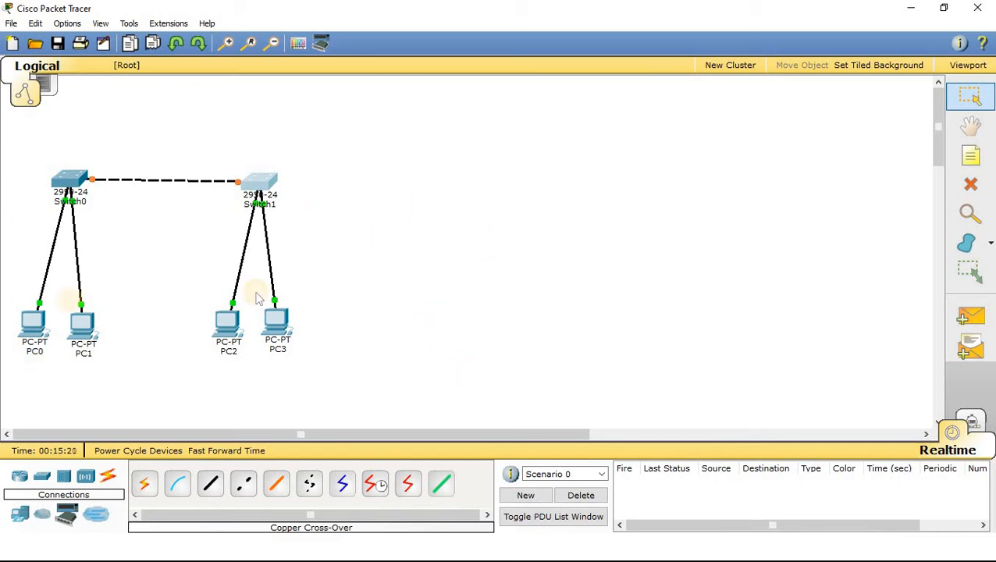
Give PC0 the static IP address 10.20.30.1 with subnet mask 255.0.0.0, and close its configuration window.
{"action": "left_click", "coordinate": [35, 327]}
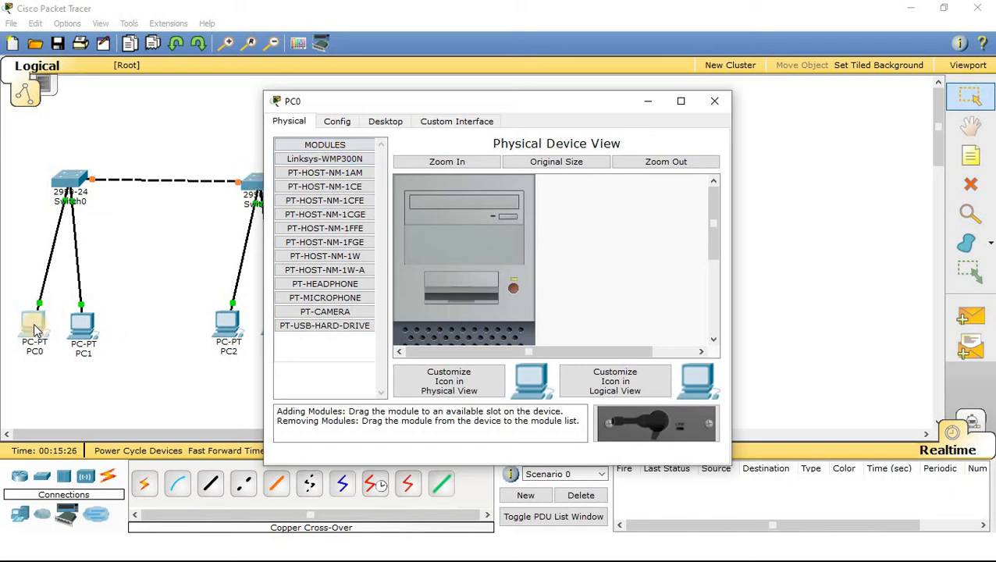
{"action": "left_click", "coordinate": [385, 121]}
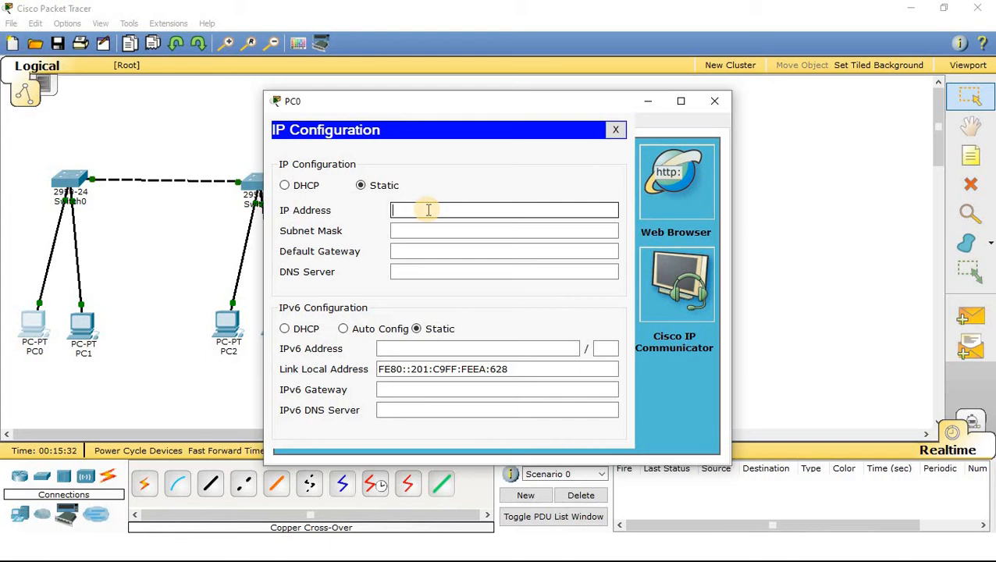
{"action": "type", "text": "10.20.30.1"}
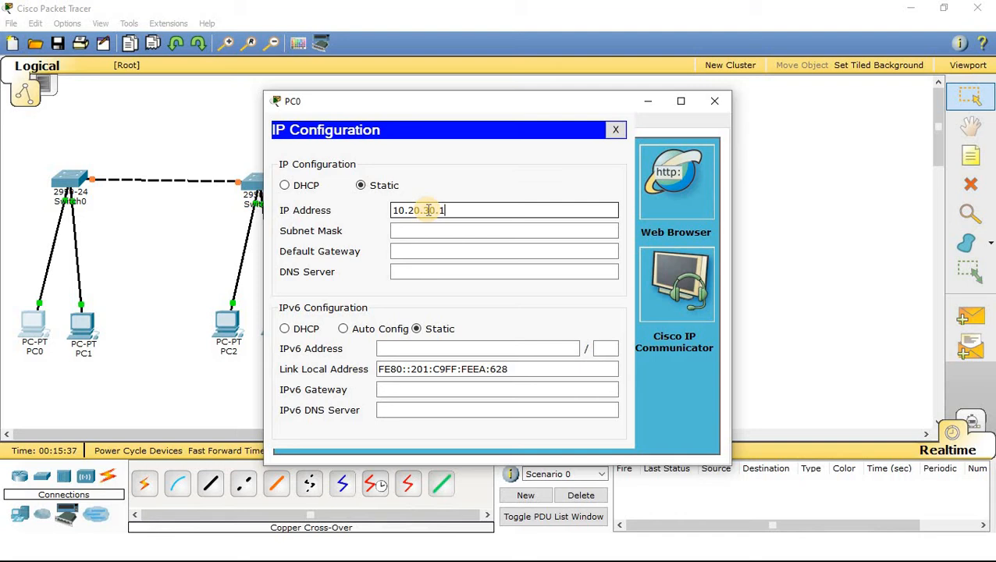
{"action": "triple_click", "coordinate": [478, 209]}
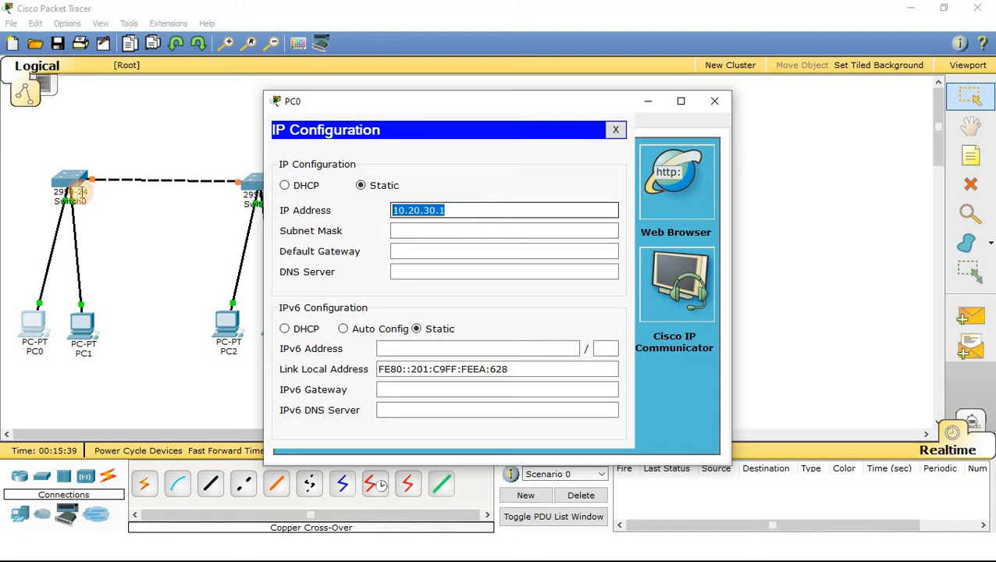
{"action": "left_click", "coordinate": [398, 230]}
{"action": "double_click", "coordinate": [400, 211]}
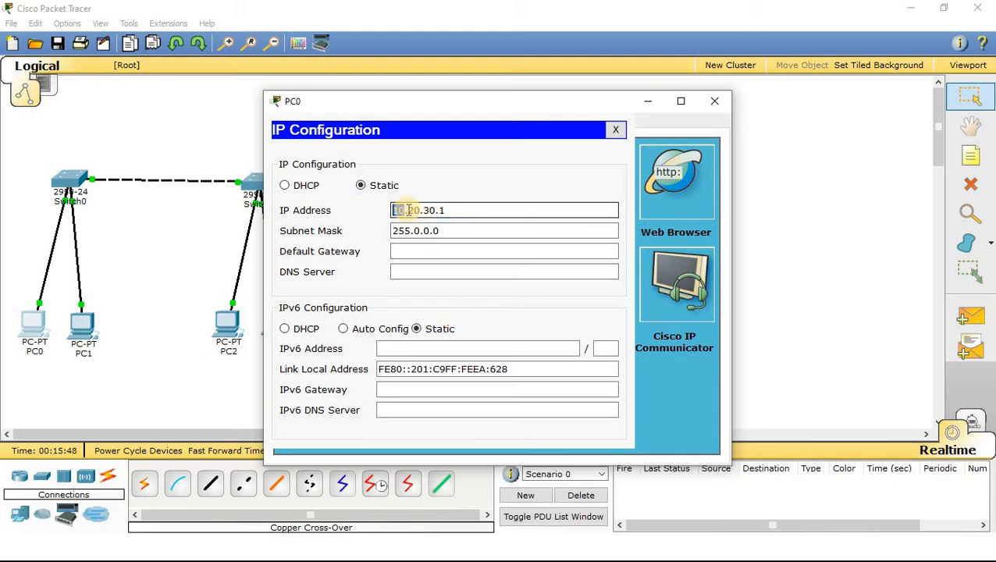
{"action": "left_click_drag", "start_coordinate": [408, 210], "coordinate": [478, 208]}
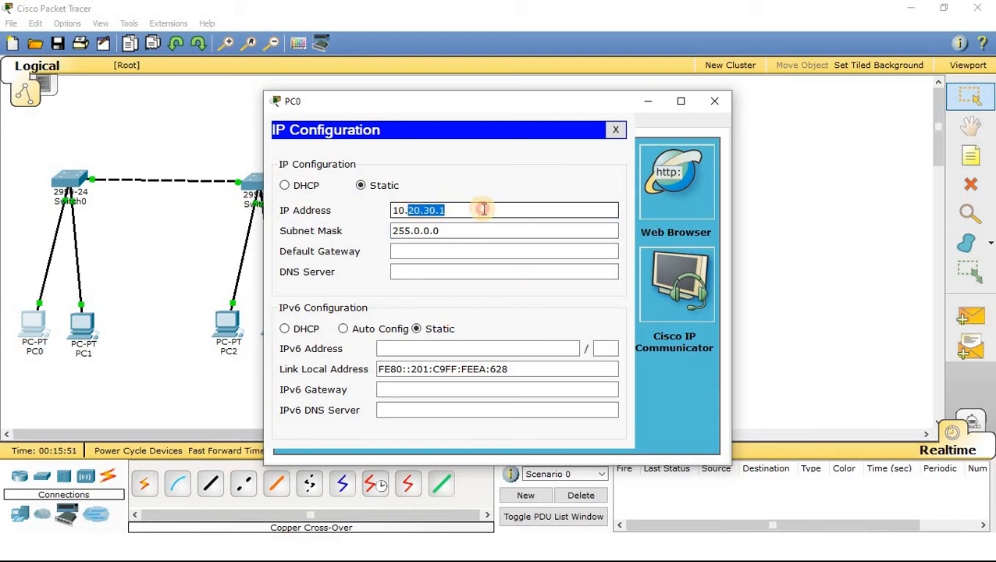
{"action": "left_click", "coordinate": [717, 104]}
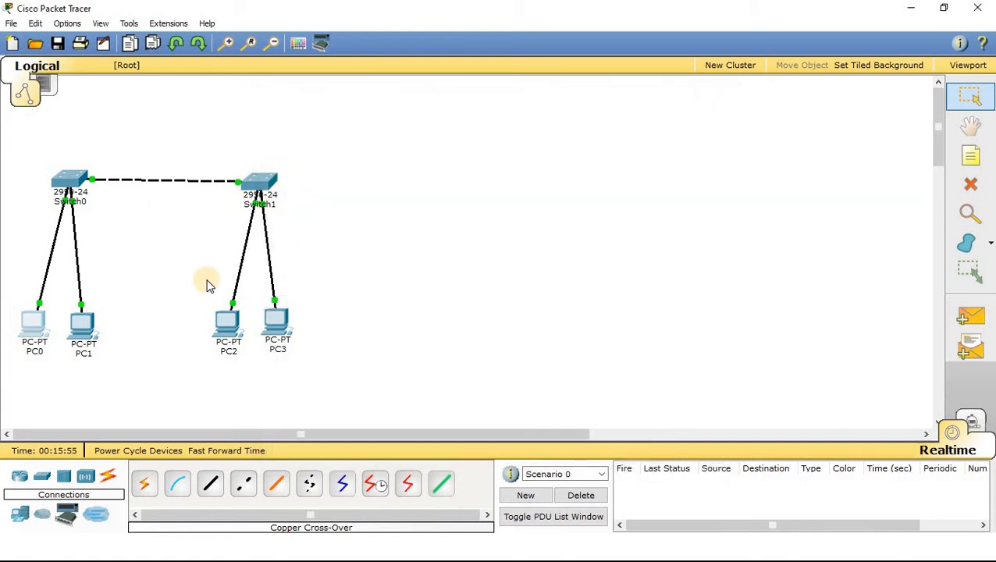
Give PC1 the static IP address 10.20.30.2 with subnet mask 255.0.0.0, and close its configuration window.
{"action": "left_click", "coordinate": [82, 335]}
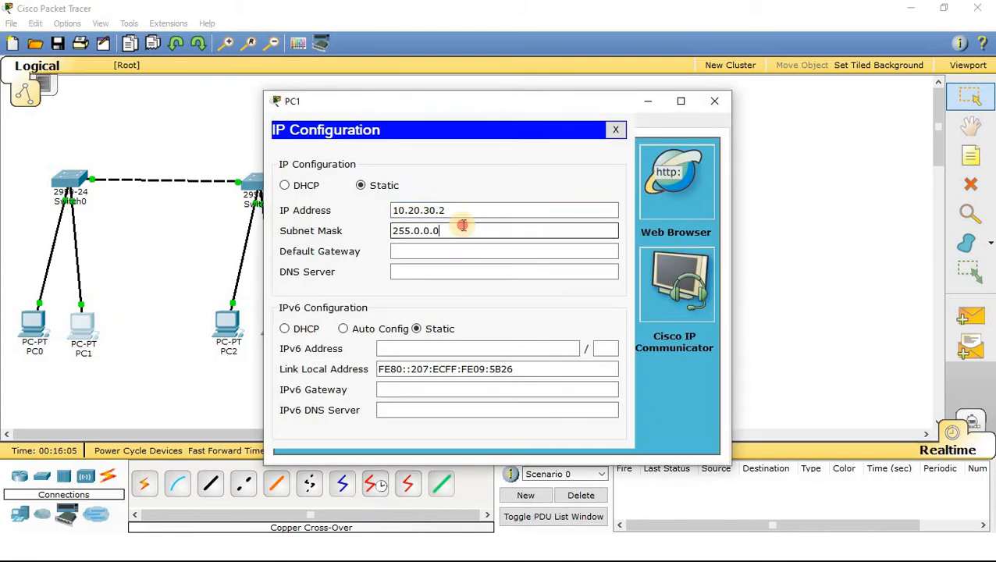
{"action": "left_click", "coordinate": [396, 251]}
{"action": "double_click", "coordinate": [406, 210]}
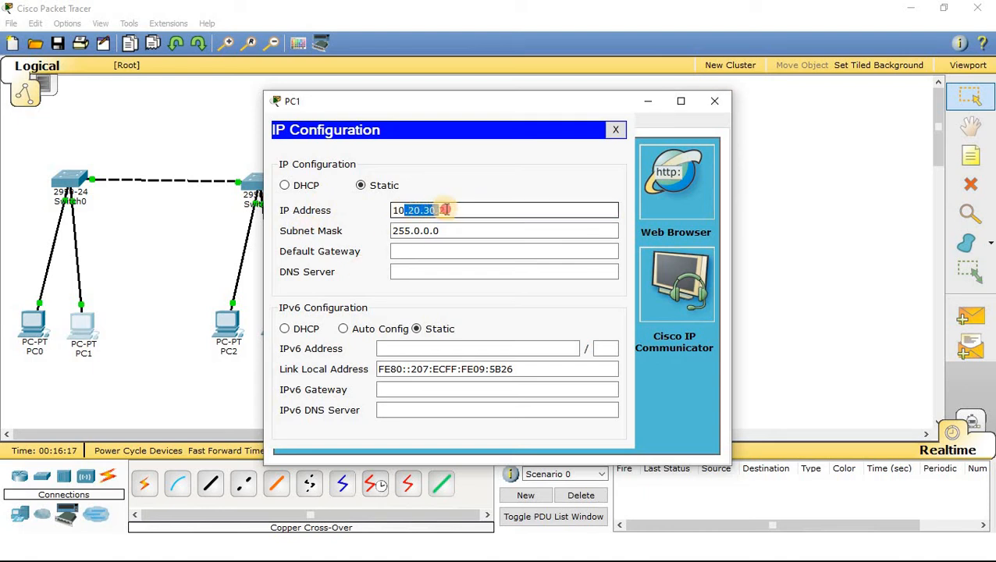
{"action": "left_click", "coordinate": [715, 101]}
Review PC0's IP configuration and close its window.
{"action": "left_click", "coordinate": [35, 328]}
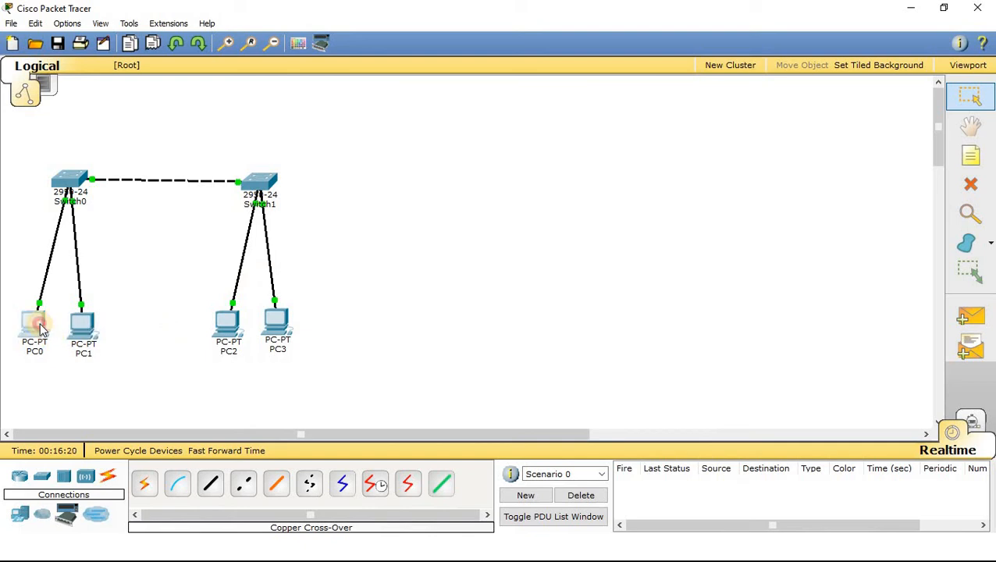
{"action": "left_click", "coordinate": [323, 178]}
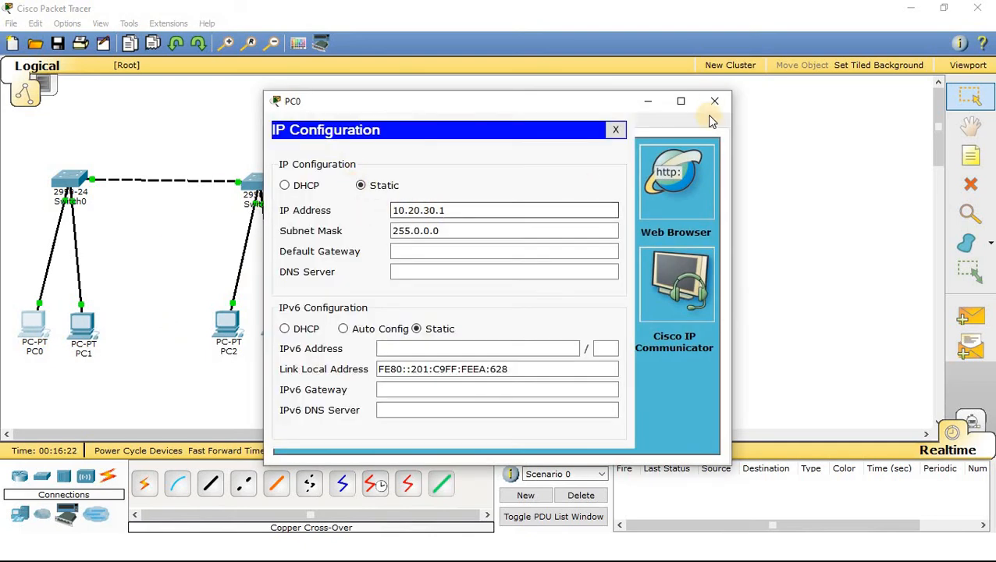
{"action": "left_click", "coordinate": [714, 101]}
Give PC2 the static IP address 100.100.100.1 with subnet mask 255.0.0.0, and close its configuration window.
{"action": "left_click", "coordinate": [227, 330]}
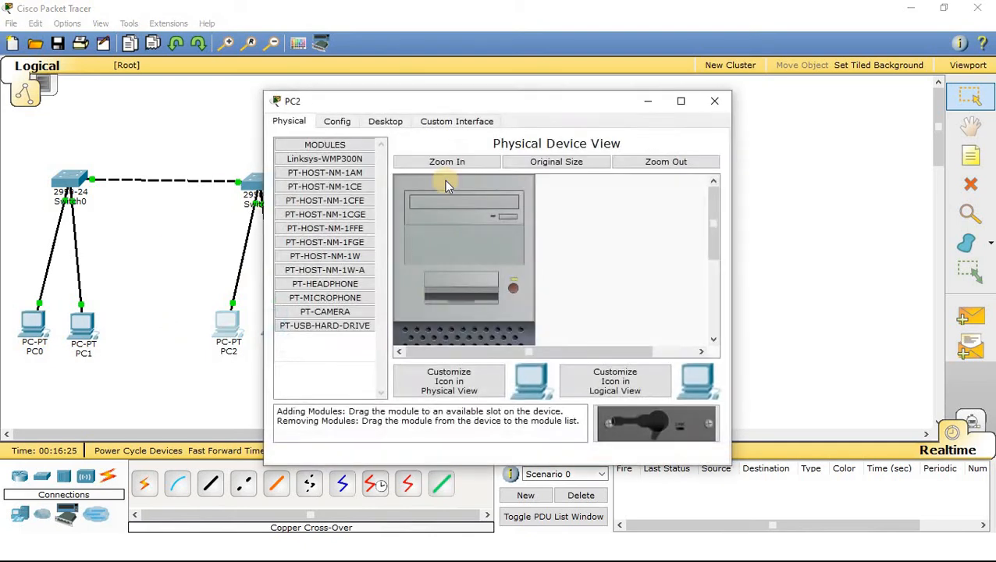
{"action": "left_click", "coordinate": [385, 121]}
{"action": "left_click", "coordinate": [323, 178]}
{"action": "left_click", "coordinate": [474, 211]}
{"action": "type", "text": "100.100.100.1"}
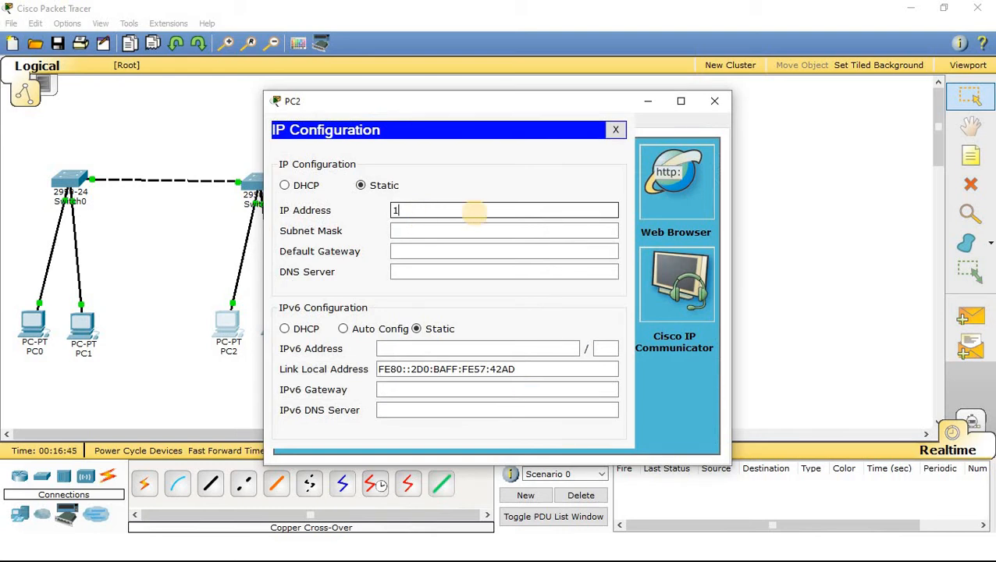
{"action": "key", "text": "Tab"}
{"action": "double_click", "coordinate": [499, 209]}
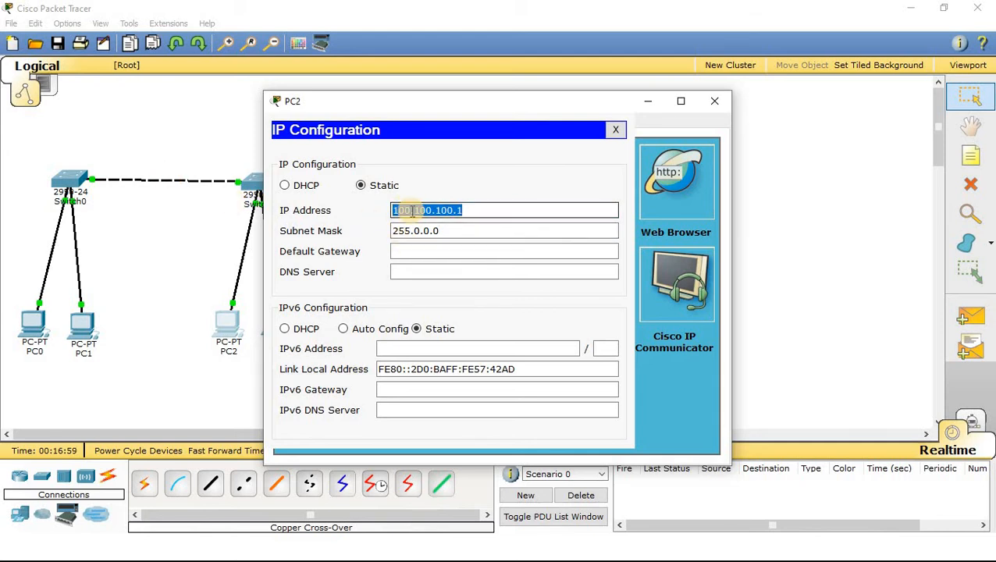
{"action": "left_click", "coordinate": [714, 101]}
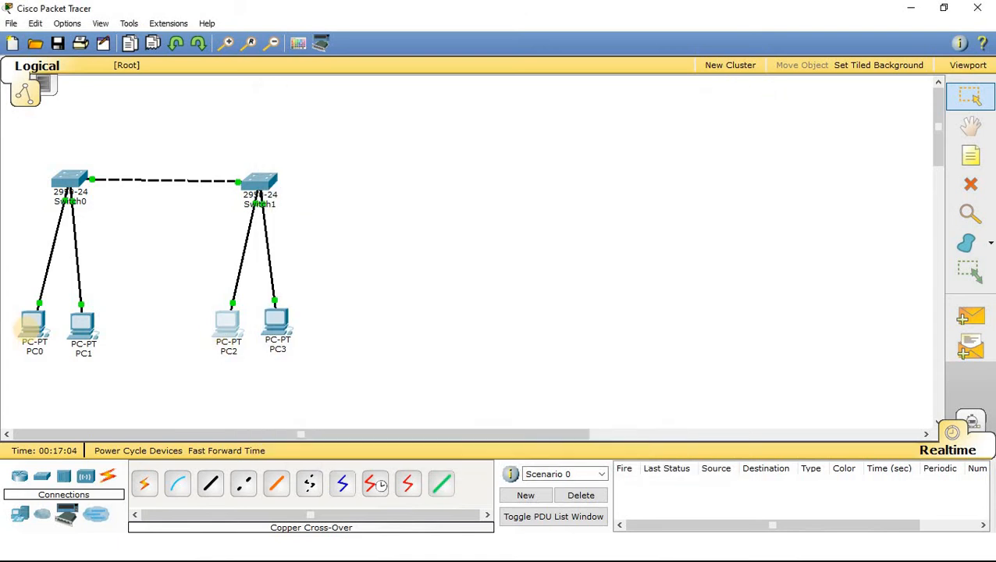
Give PC3 the static IP address 100.100.100.2 with subnet mask 255.0.0.0, and close its configuration window.
{"action": "mouse_move", "coordinate": [31, 326]}
{"action": "mouse_move", "coordinate": [226, 330]}
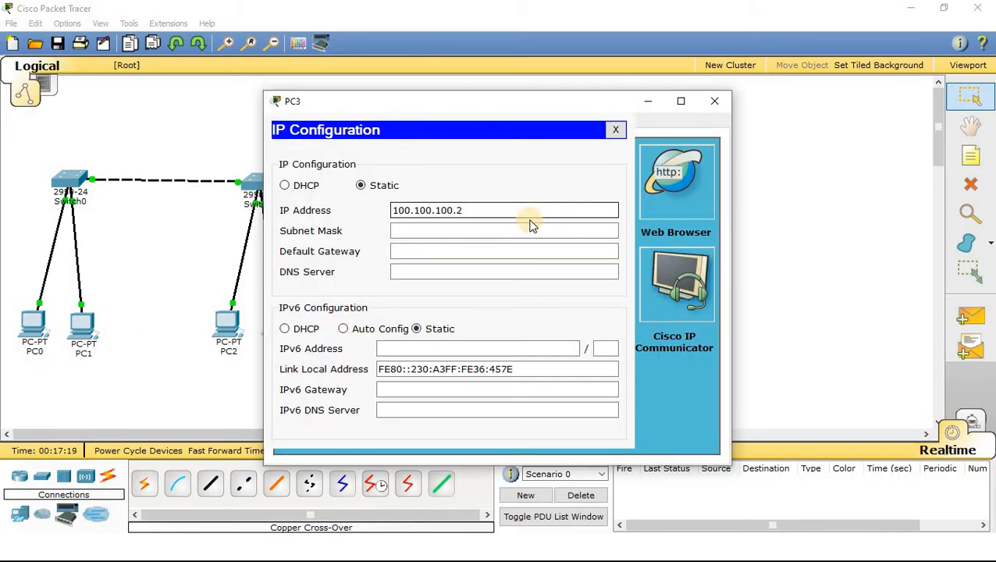
{"action": "left_click", "coordinate": [500, 229]}
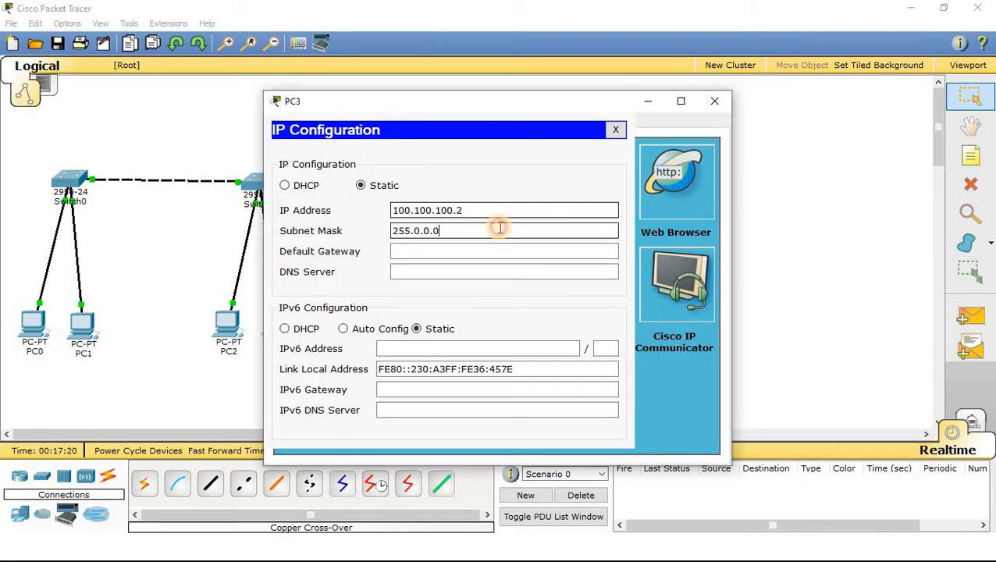
{"action": "double_click", "coordinate": [407, 210]}
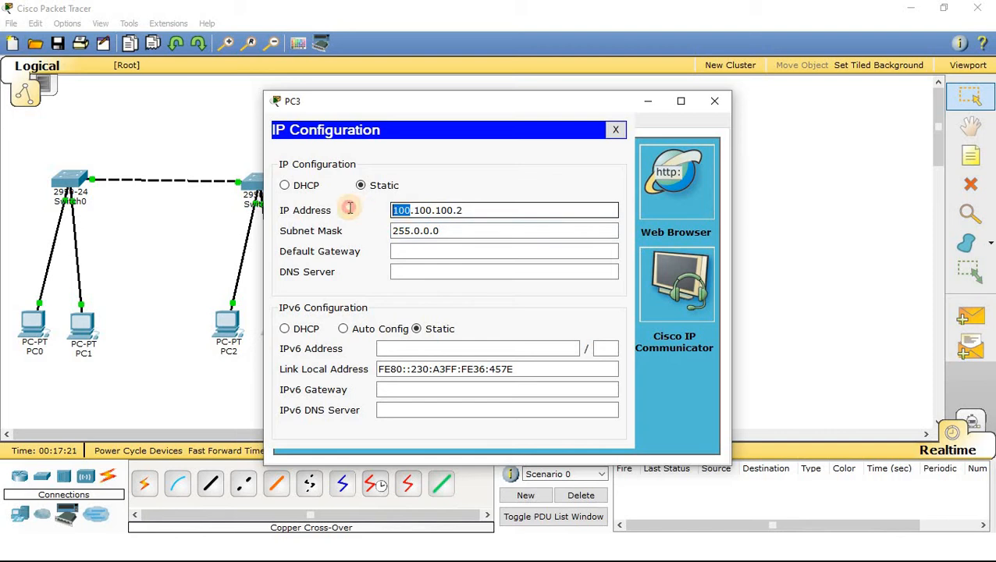
{"action": "left_click", "coordinate": [714, 105]}
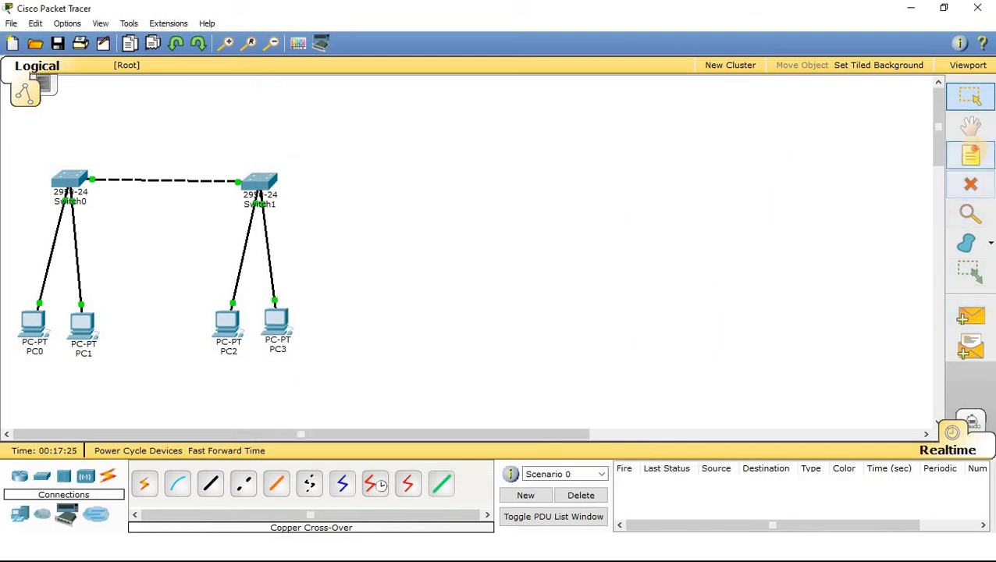
Place a note reading 10.20.30.1 on the workspace and position it directly beneath PC0.
{"action": "left_click", "coordinate": [971, 155]}
{"action": "left_click", "coordinate": [27, 376]}
{"action": "type", "text": "10.20.30.1"}
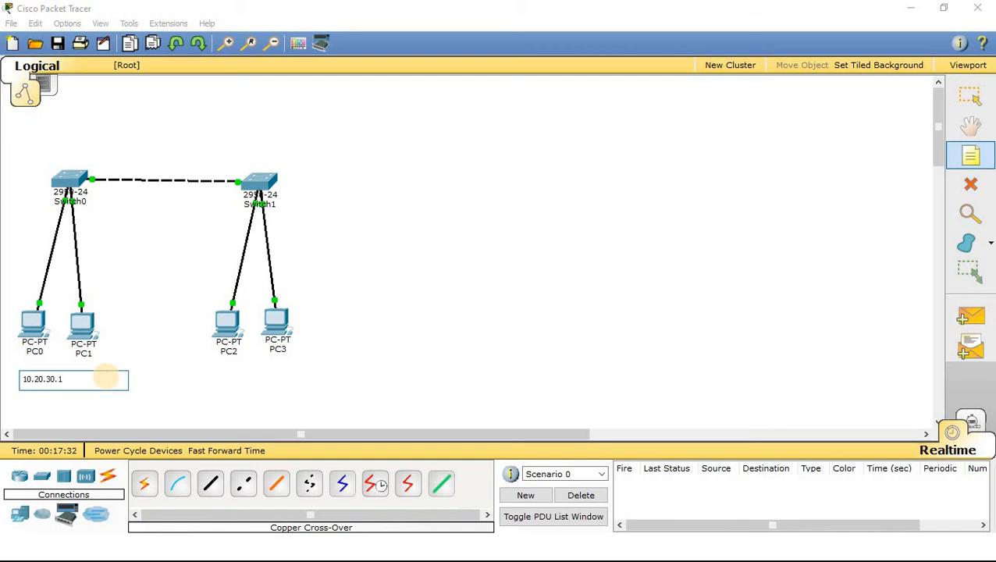
{"action": "key", "text": "Escape"}
{"action": "left_click_drag", "start_coordinate": [49, 378], "coordinate": [36, 366]}
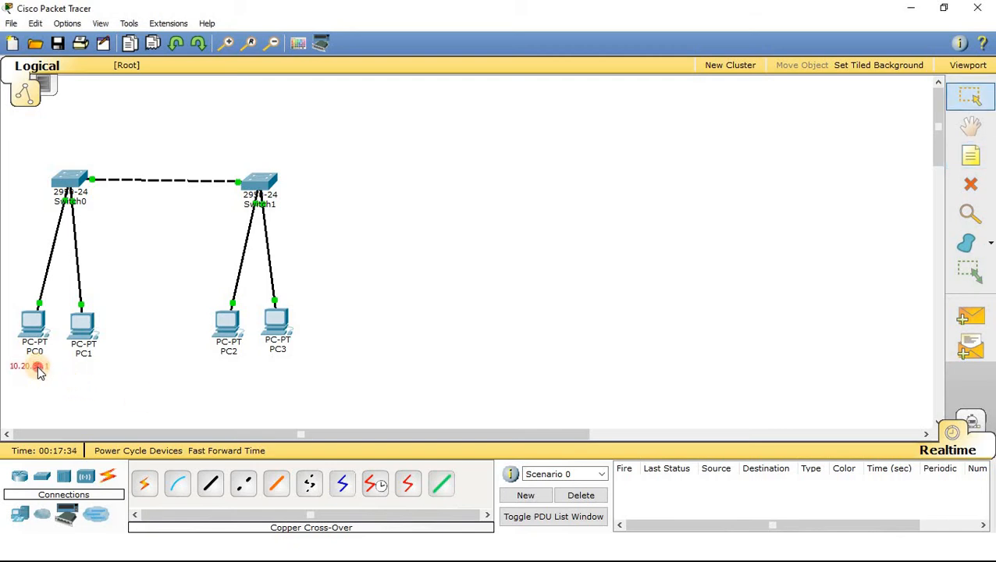
Check the IP address assigned to PC0 in its IP configuration, and close the window.
{"action": "left_click", "coordinate": [33, 316]}
{"action": "left_click", "coordinate": [304, 193]}
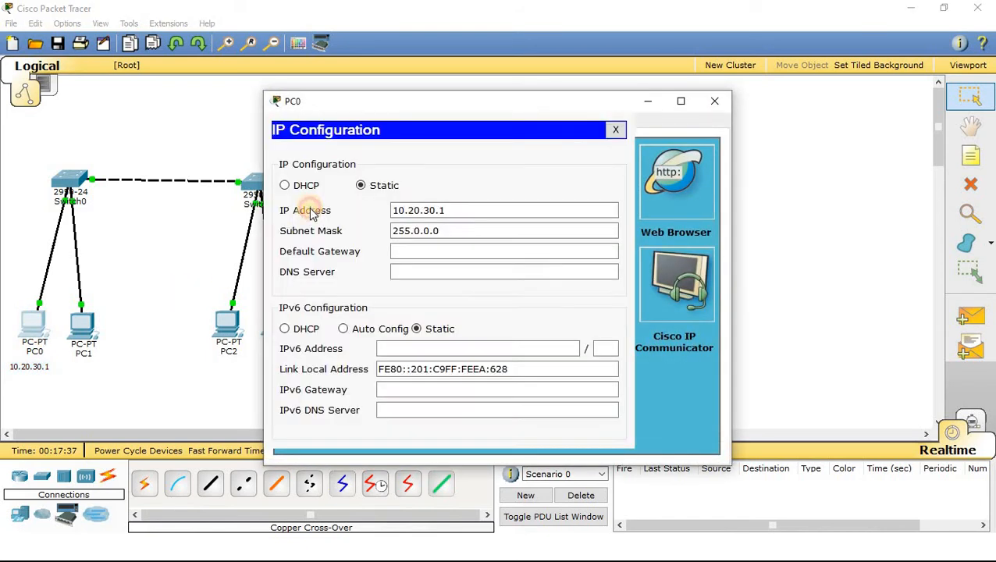
{"action": "left_click", "coordinate": [714, 101]}
Place a note reading 10.20.30.2 beneath PC1, level with the note under PC0.
{"action": "key", "text": "n"}
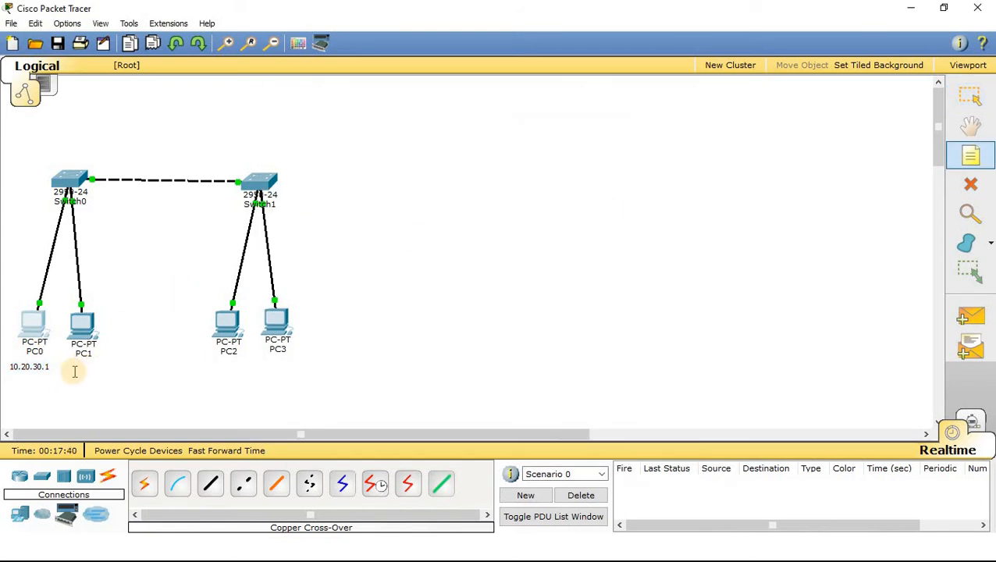
{"action": "left_click", "coordinate": [82, 360]}
{"action": "type", "text": "10.20.30.2"}
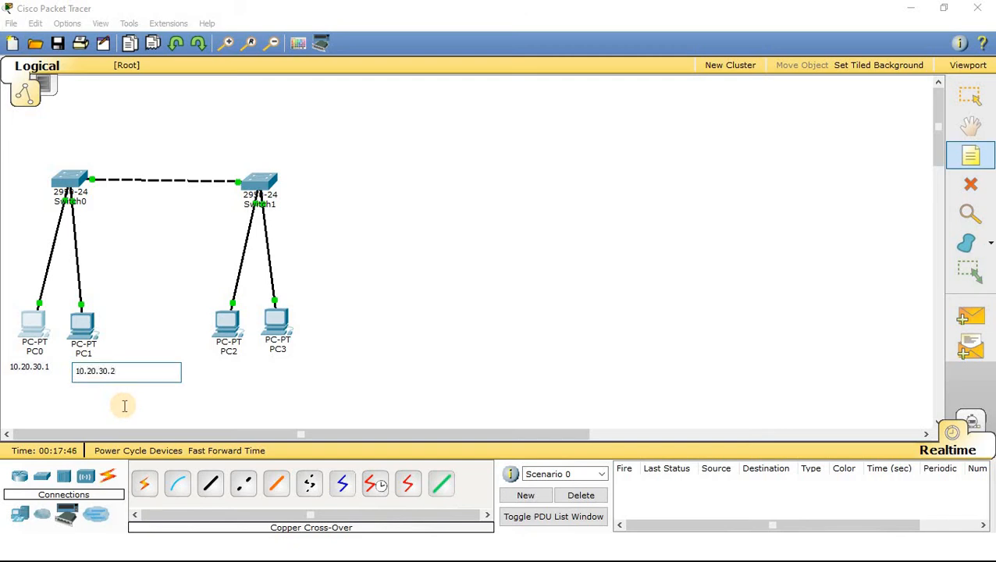
{"action": "key", "text": "Escape"}
{"action": "left_click", "coordinate": [93, 369]}
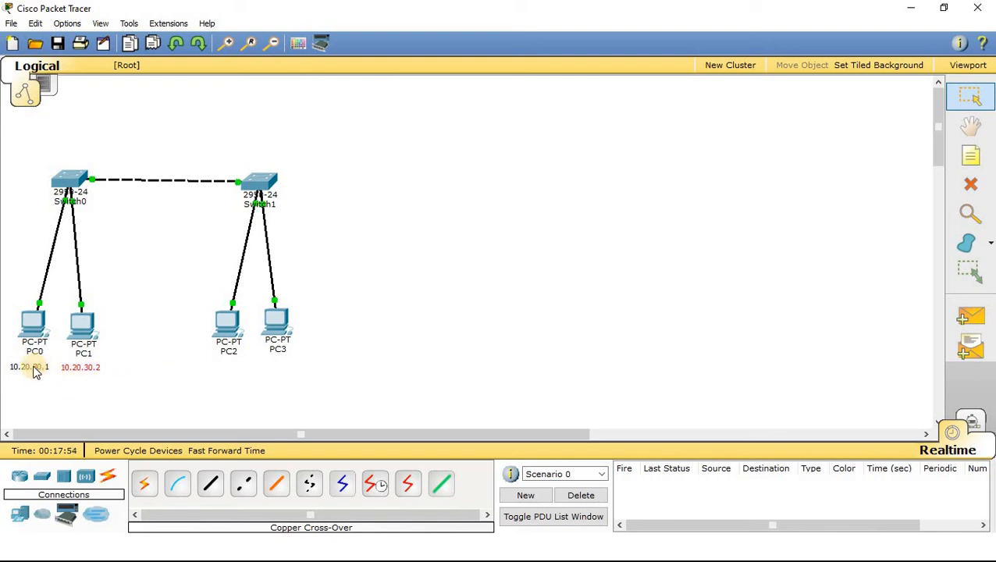
Place a note reading 100.100.100.1 and position it directly beneath PC2.
{"action": "key", "text": "n"}
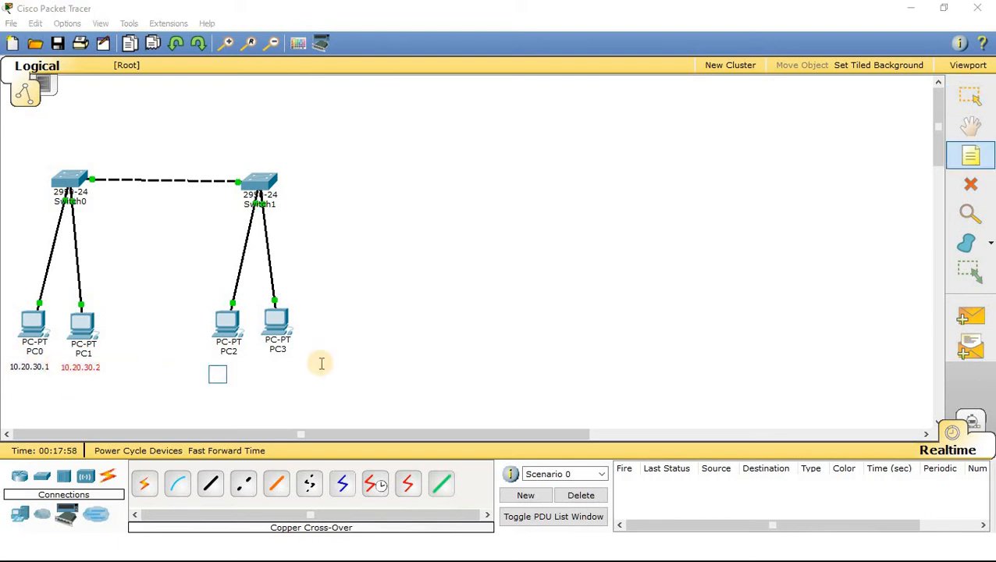
{"action": "type", "text": "100.100.100.1"}
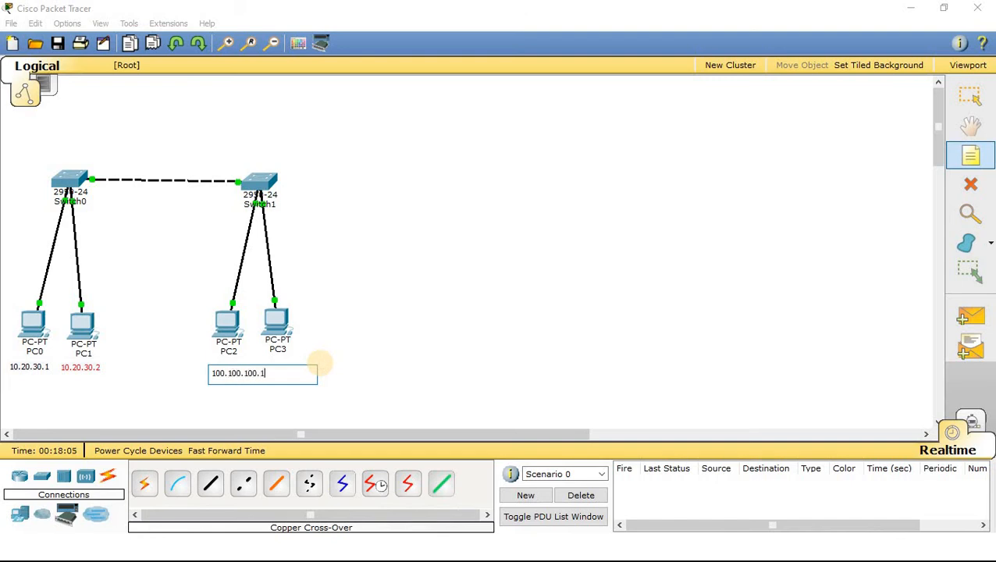
{"action": "left_click", "coordinate": [320, 363]}
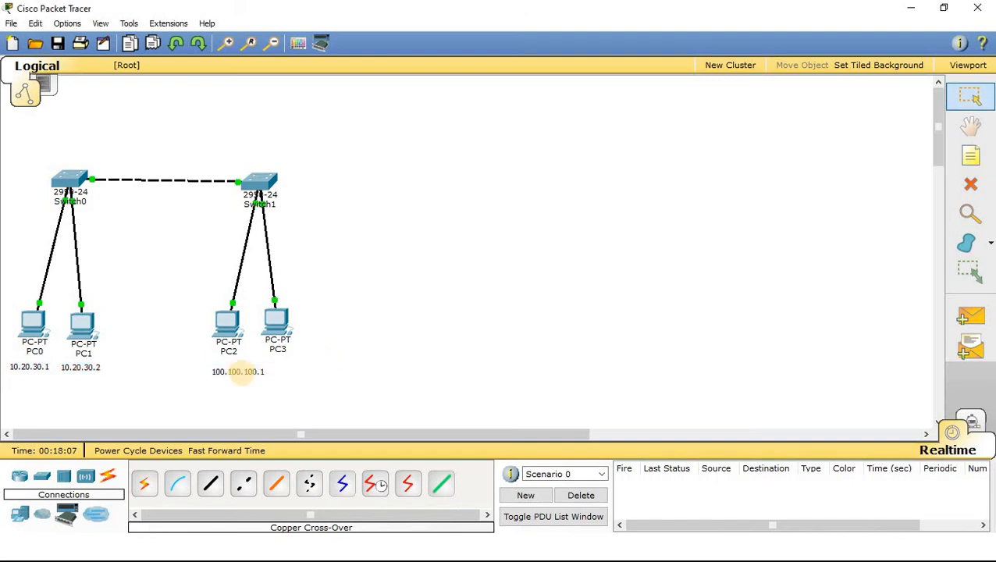
{"action": "mouse_move", "coordinate": [234, 367]}
{"action": "left_mouse_down"}
{"action": "mouse_move", "coordinate": [216, 367]}
{"action": "mouse_move", "coordinate": [223, 374]}
{"action": "left_mouse_up"}
Place a note reading 100.100.100.2 beneath PC3, and adjust the notes under PC2 and PC3 so they sit side by side.
{"action": "left_click", "coordinate": [971, 155]}
{"action": "left_click", "coordinate": [289, 359]}
{"action": "type", "text": "100.100.100.2"}
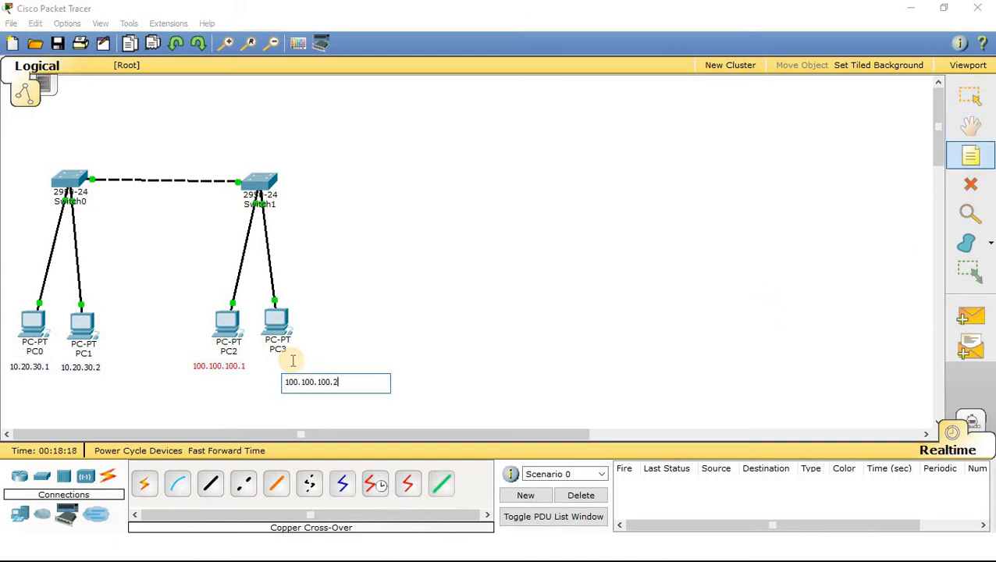
{"action": "left_click", "coordinate": [316, 367]}
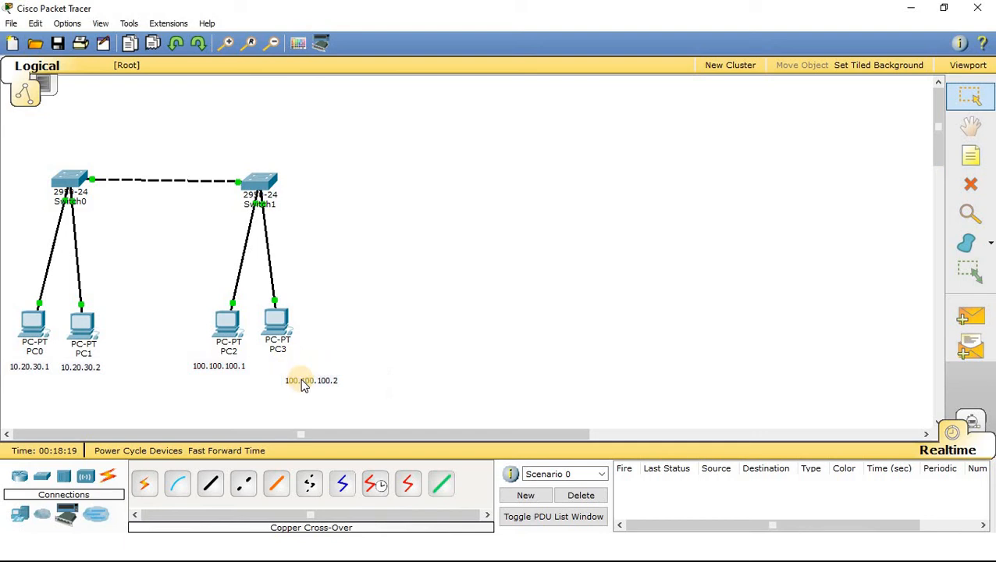
{"action": "left_click_drag", "start_coordinate": [307, 383], "coordinate": [230, 364]}
{"action": "left_click_drag", "start_coordinate": [308, 372], "coordinate": [297, 367]}
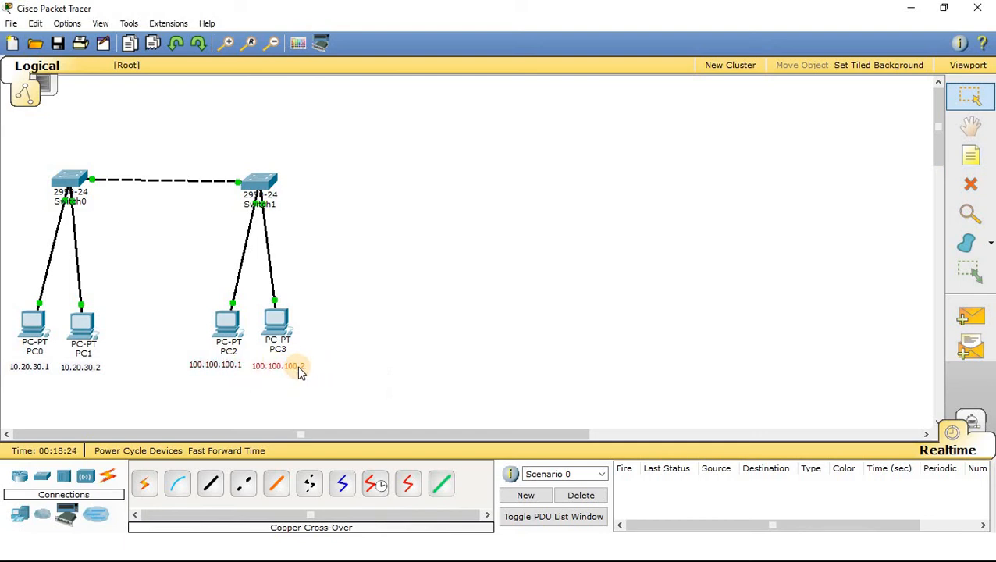
Send a simple PDU from PC0 to PC1 to test connectivity on Switch0.
{"action": "left_click", "coordinate": [227, 322]}
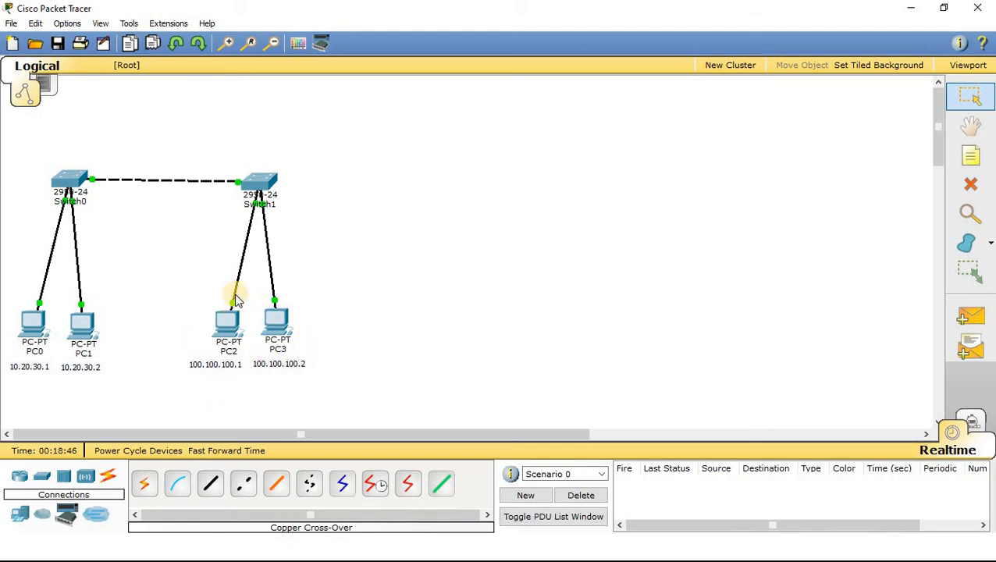
{"action": "left_click", "coordinate": [971, 316]}
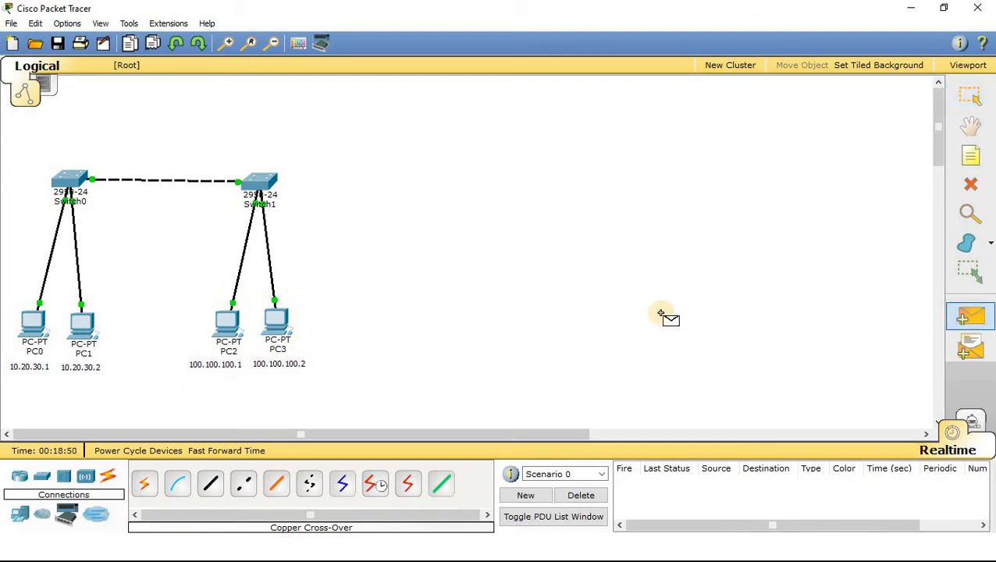
{"action": "left_click", "coordinate": [35, 332]}
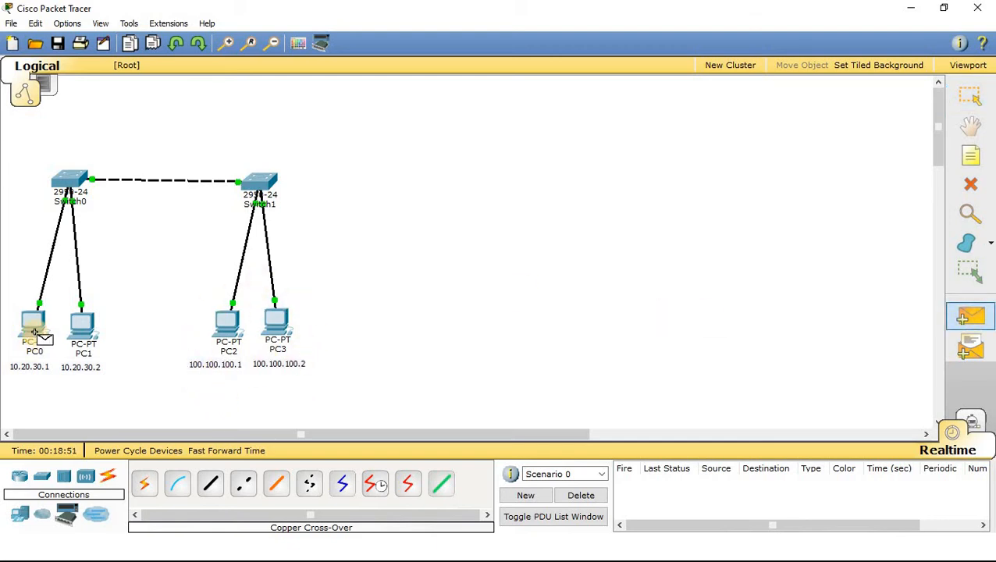
{"action": "left_click", "coordinate": [82, 326]}
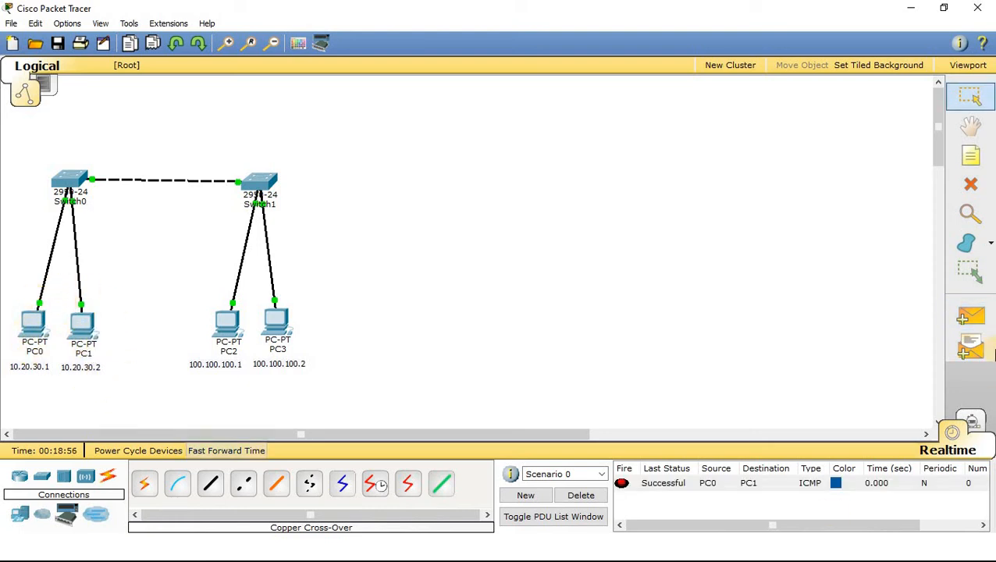
Send a simple PDU from PC2 to PC3 to test connectivity on Switch1.
{"action": "left_click", "coordinate": [971, 317]}
{"action": "left_click", "coordinate": [227, 325]}
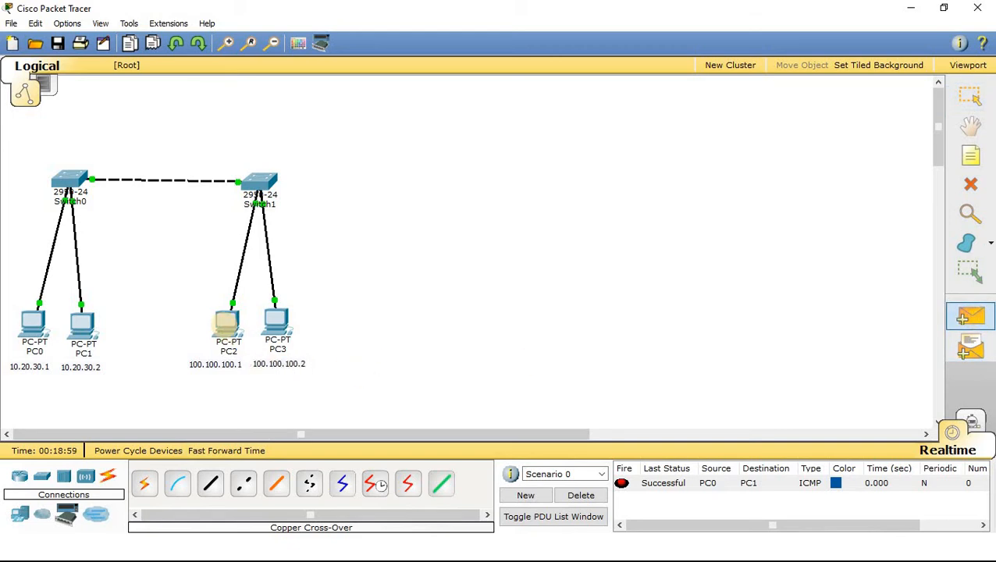
{"action": "left_click", "coordinate": [277, 323]}
{"action": "key", "text": "Escape"}
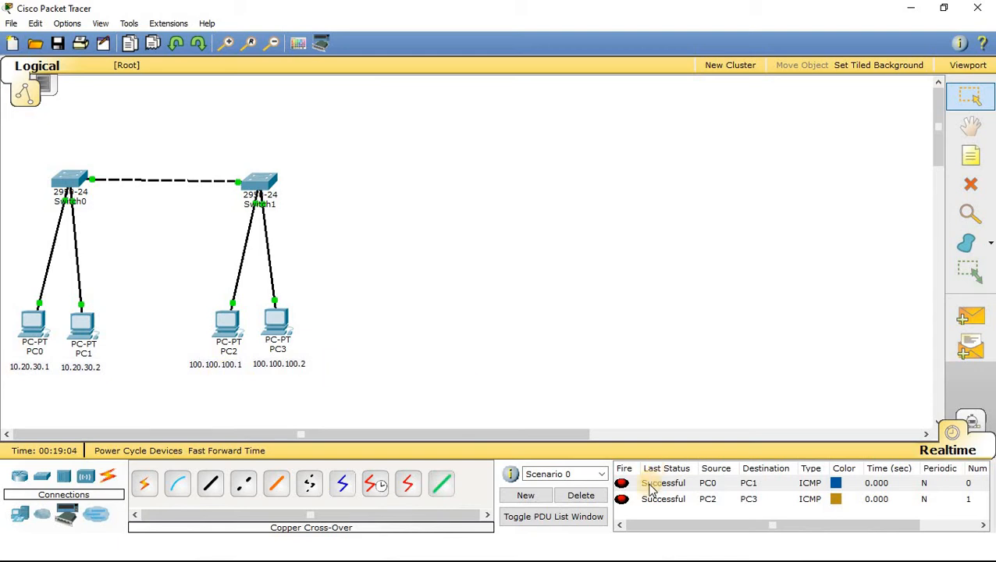
Delete the current scenario's PDUs, and send a simple PDU from PC1 to PC2 to test connectivity between the two networks.
{"action": "left_click", "coordinate": [595, 496]}
{"action": "left_click", "coordinate": [970, 316]}
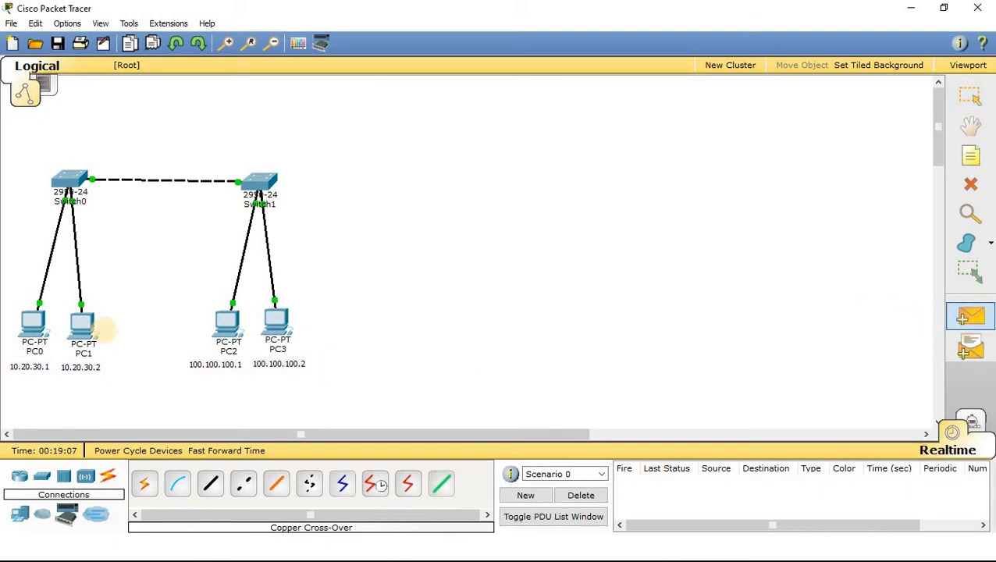
{"action": "left_click", "coordinate": [84, 326]}
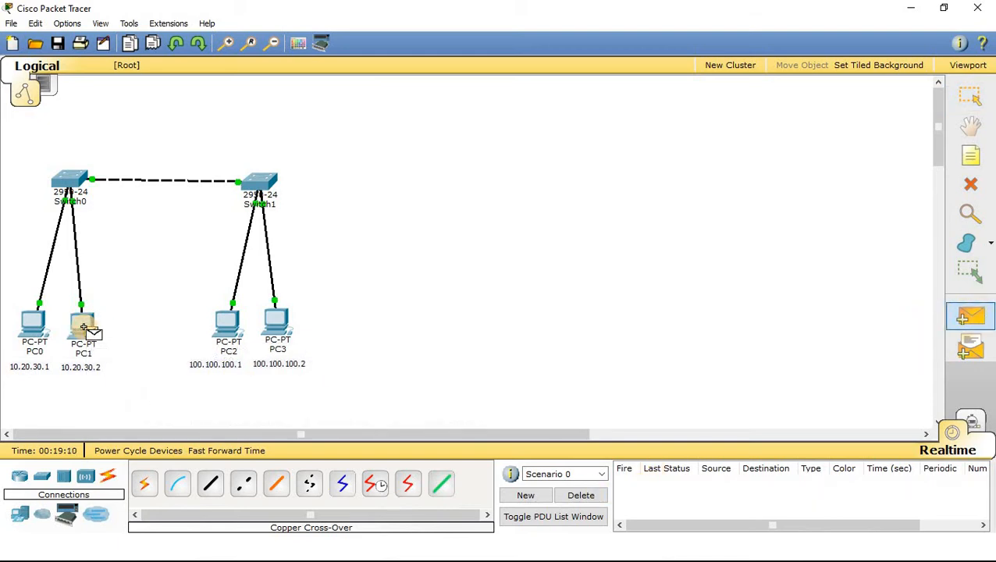
{"action": "left_click", "coordinate": [228, 324]}
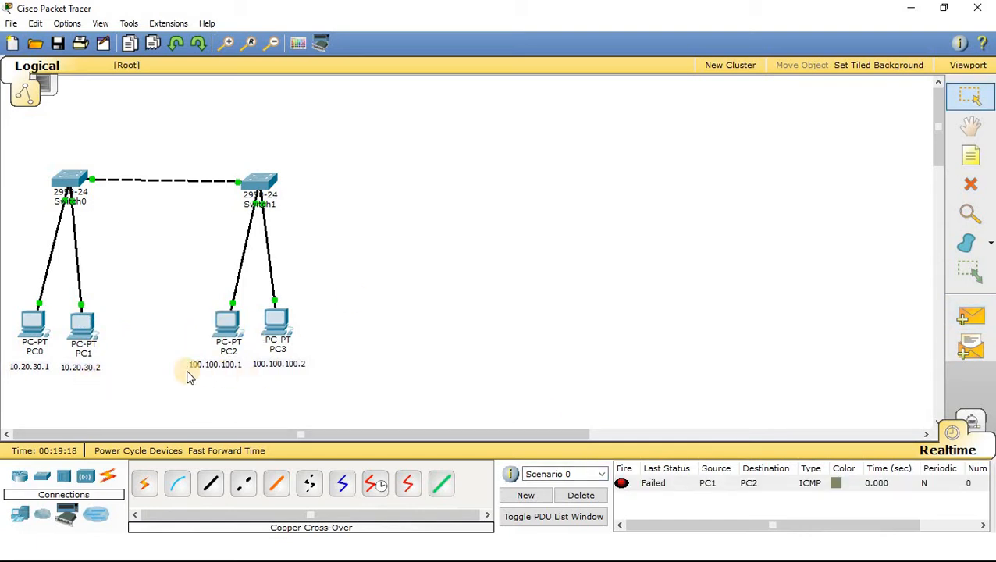
Send another simple PDU from PC1 to PC2 to retest connectivity between the networks, and delete the current scenario's PDUs.
{"action": "left_click", "coordinate": [970, 317]}
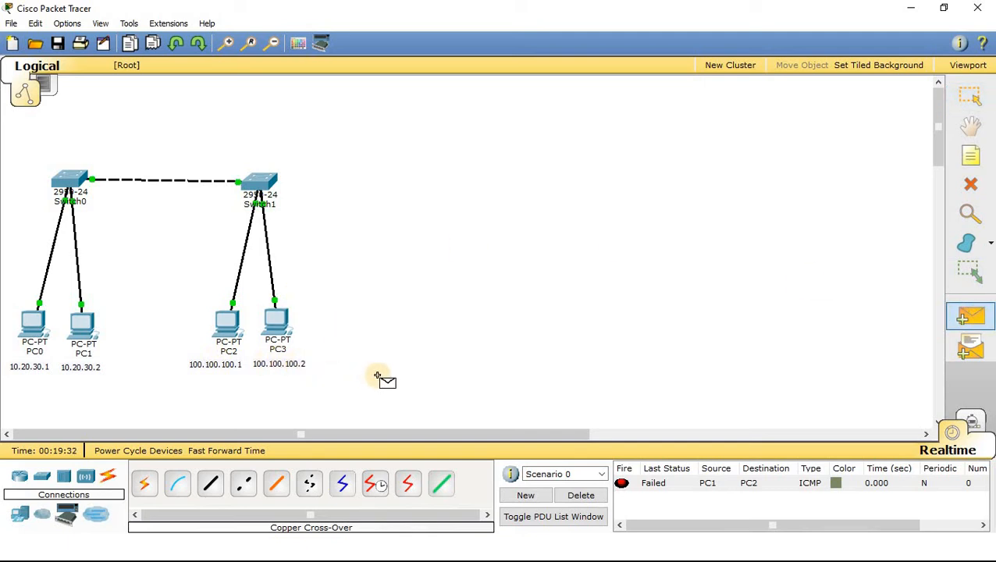
{"action": "left_click", "coordinate": [84, 324]}
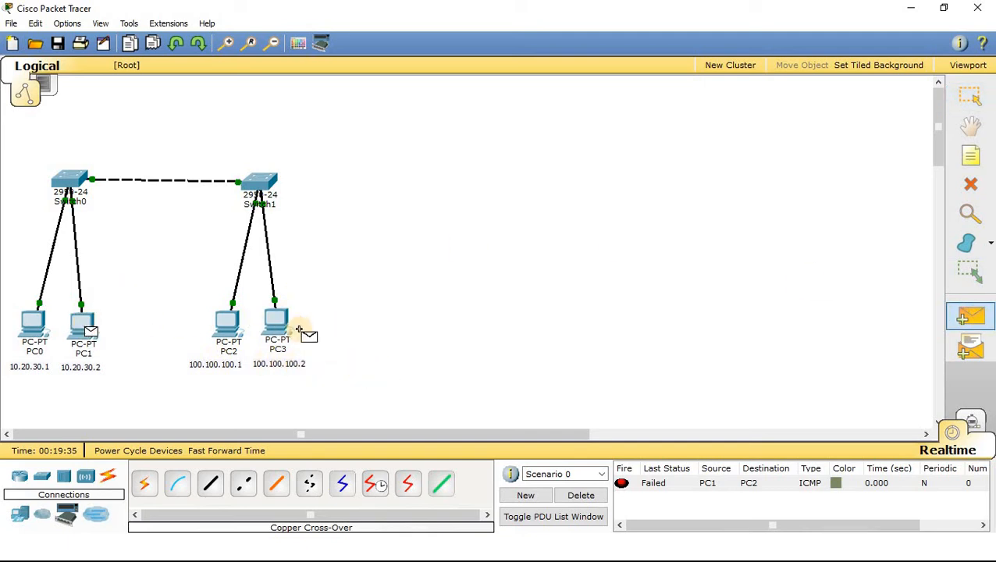
{"action": "left_click", "coordinate": [227, 327]}
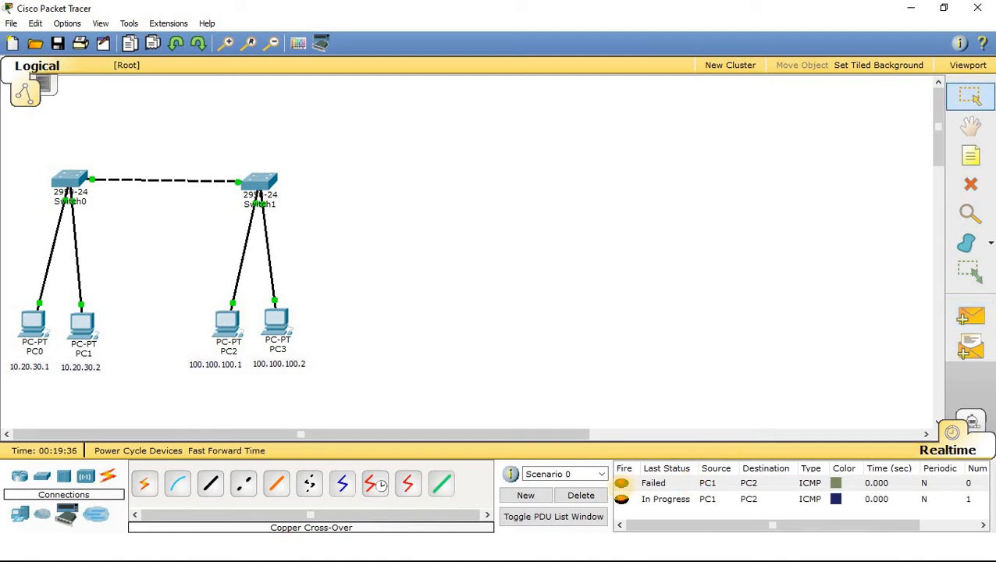
{"action": "left_click", "coordinate": [581, 495]}
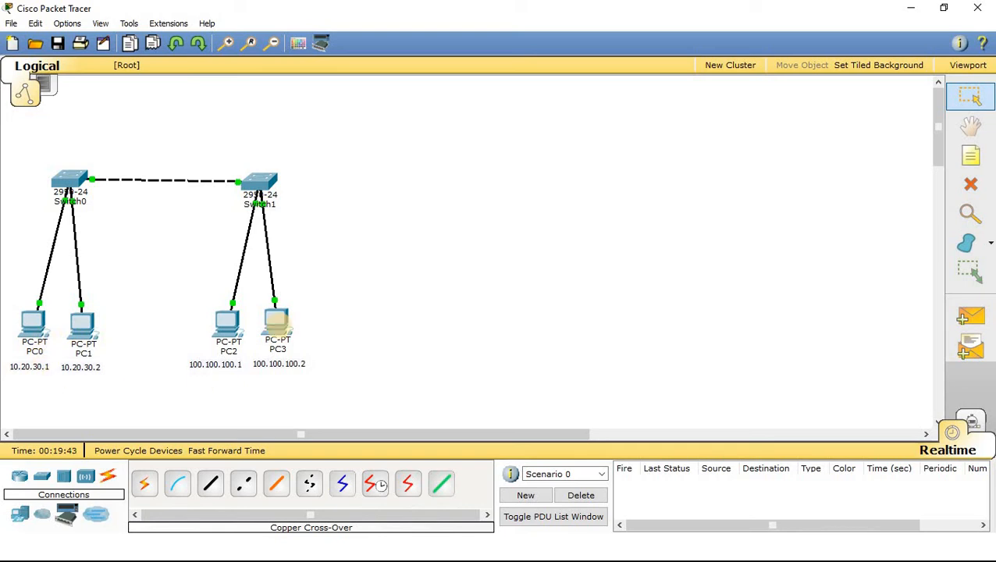
Place an 1841 router above and midway between Switch0 and Switch1.
{"action": "mouse_move", "coordinate": [280, 331]}
{"action": "left_click", "coordinate": [21, 485]}
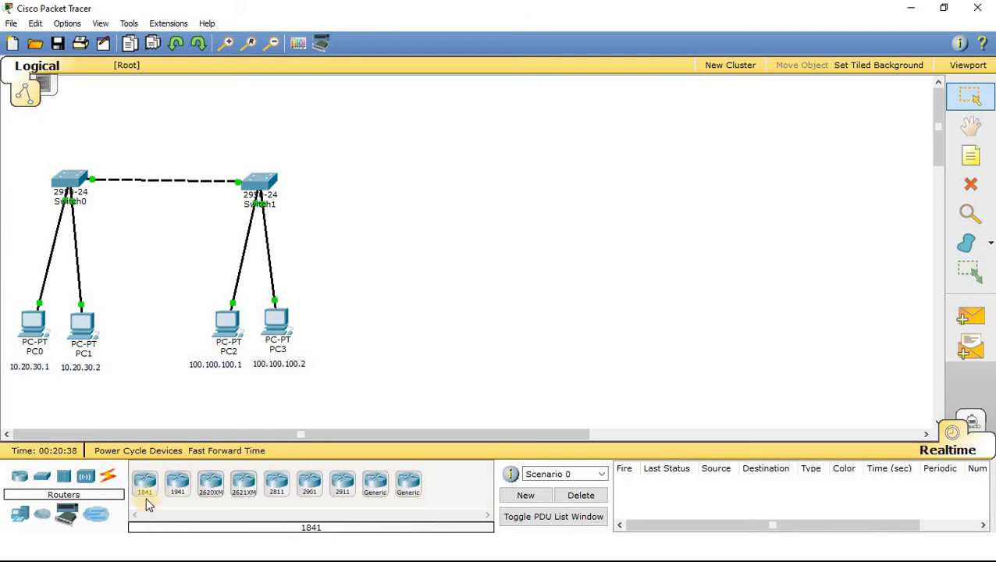
{"action": "left_click_drag", "start_coordinate": [147, 490], "coordinate": [171, 111]}
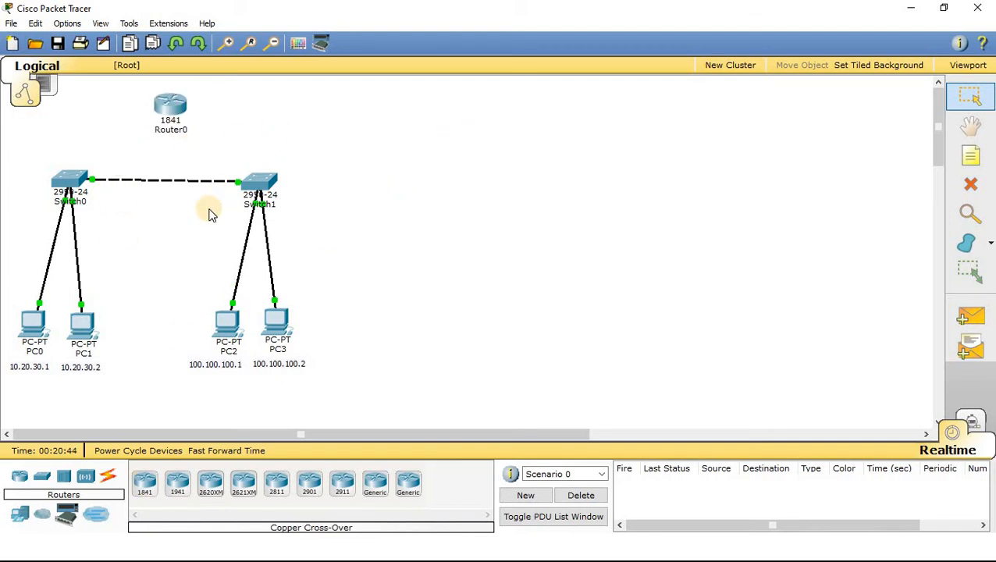
Delete the cross-over cable that directly links Switch0 and Switch1.
{"action": "left_click", "coordinate": [970, 185]}
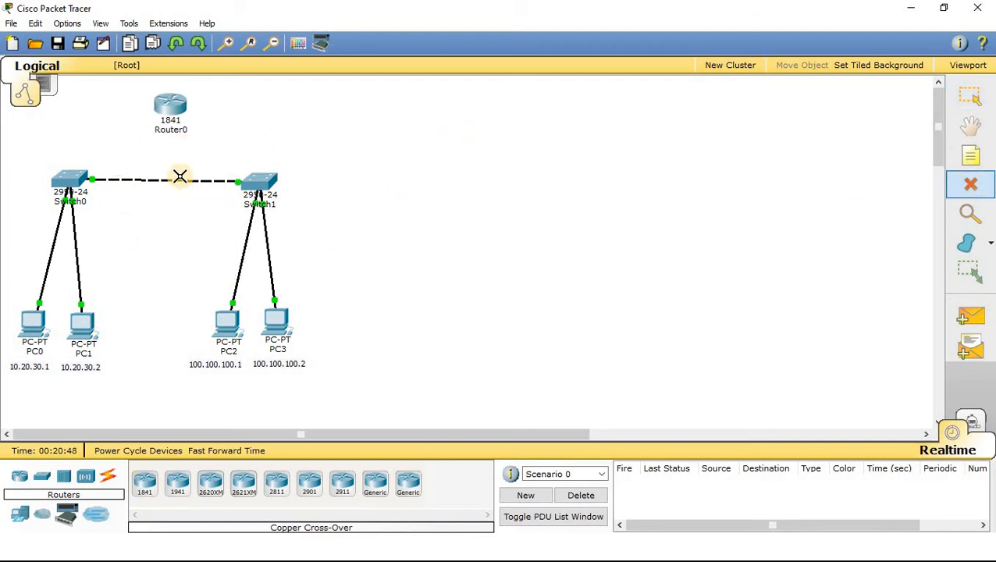
{"action": "left_click", "coordinate": [174, 179]}
{"action": "left_click", "coordinate": [108, 476]}
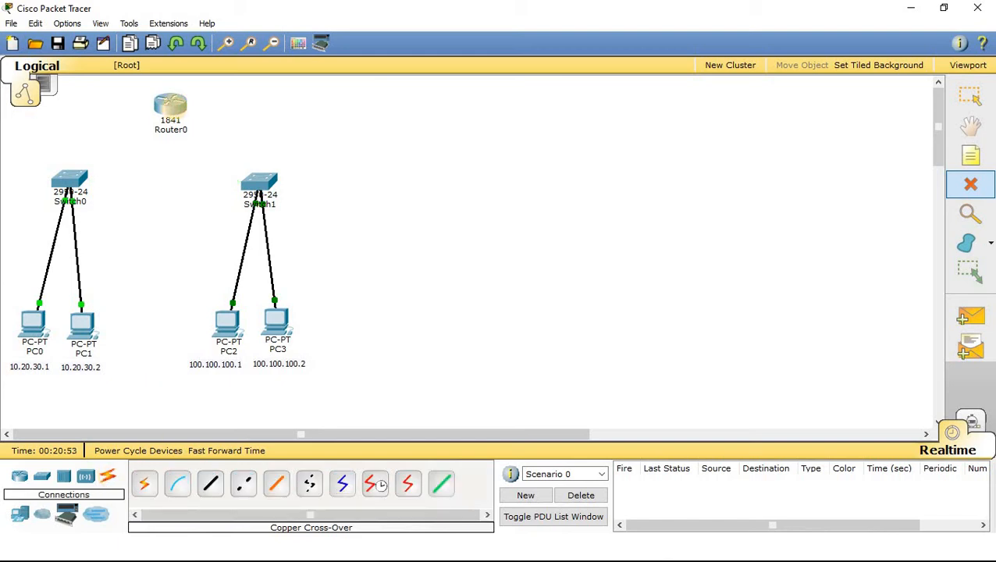
{"action": "key", "text": "Escape"}
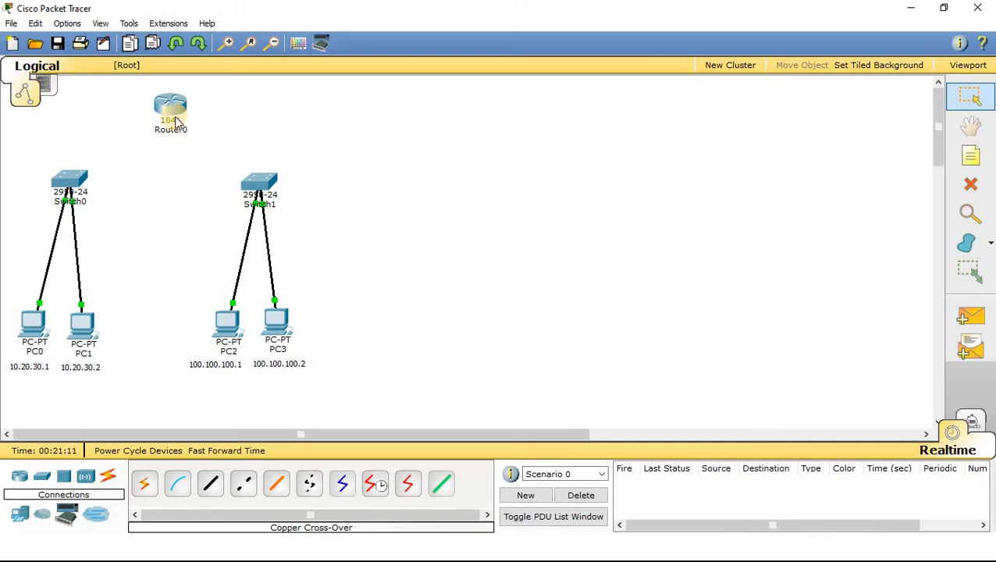
Connect Router0's FastEthernet0/0 port to Switch0's FastEthernet0/3 port with a copper straight-through cable.
{"action": "left_click", "coordinate": [212, 486]}
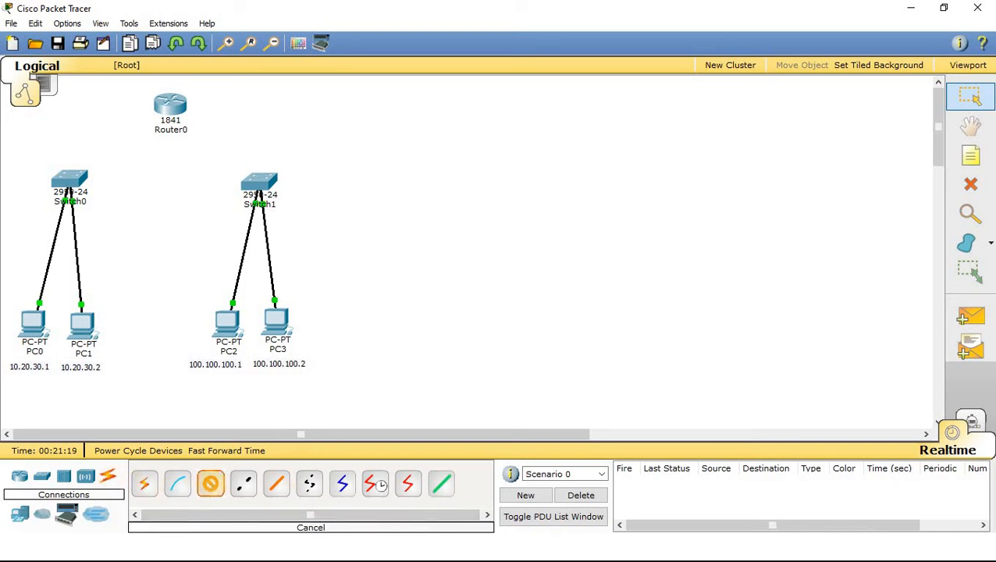
{"action": "left_click", "coordinate": [172, 106]}
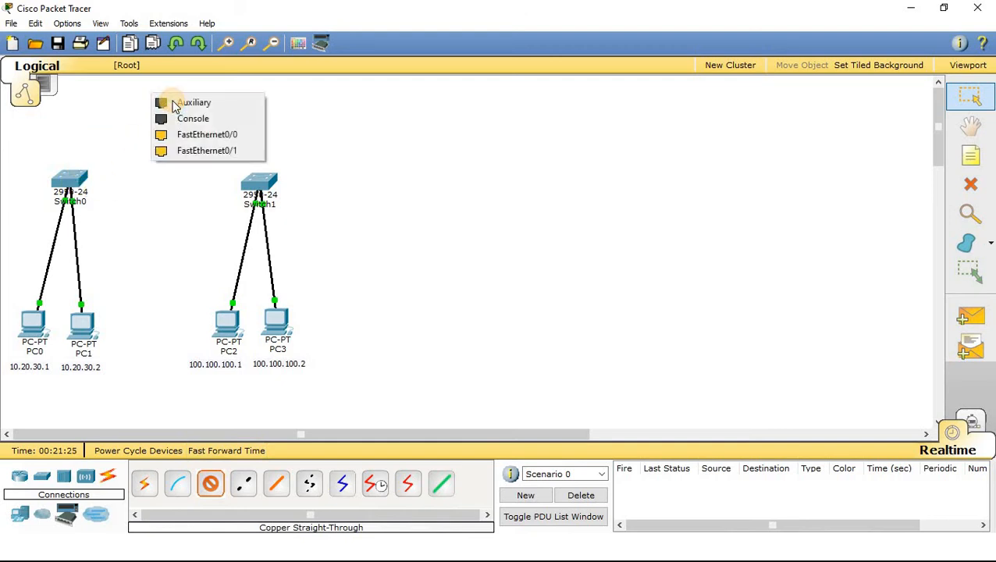
{"action": "left_click", "coordinate": [191, 134]}
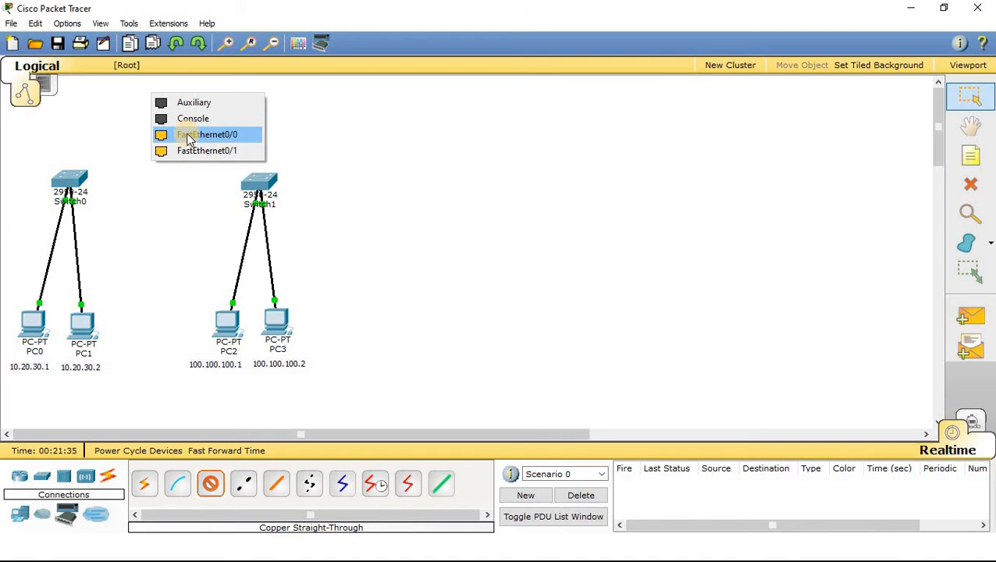
{"action": "left_click", "coordinate": [191, 134]}
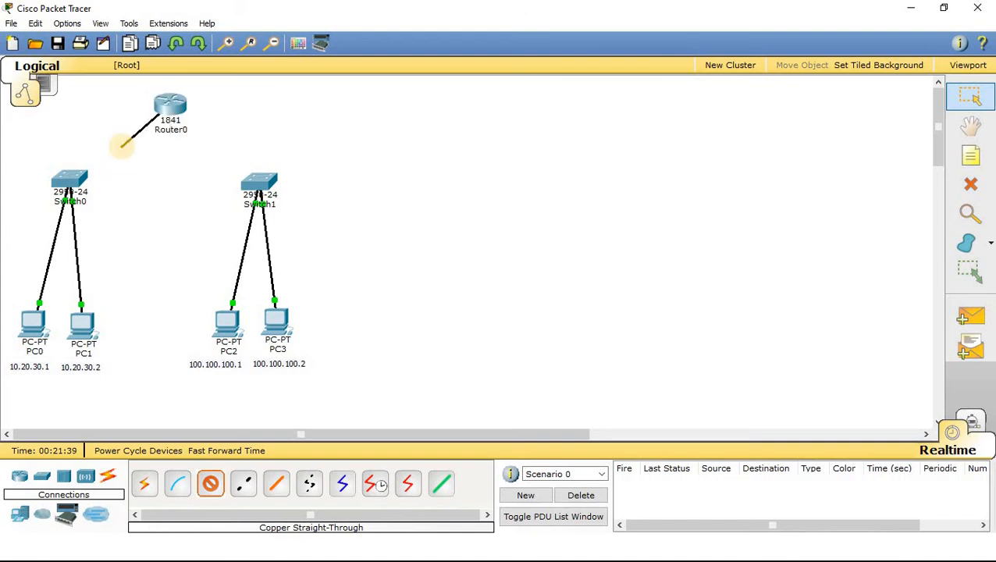
{"action": "left_click", "coordinate": [72, 181]}
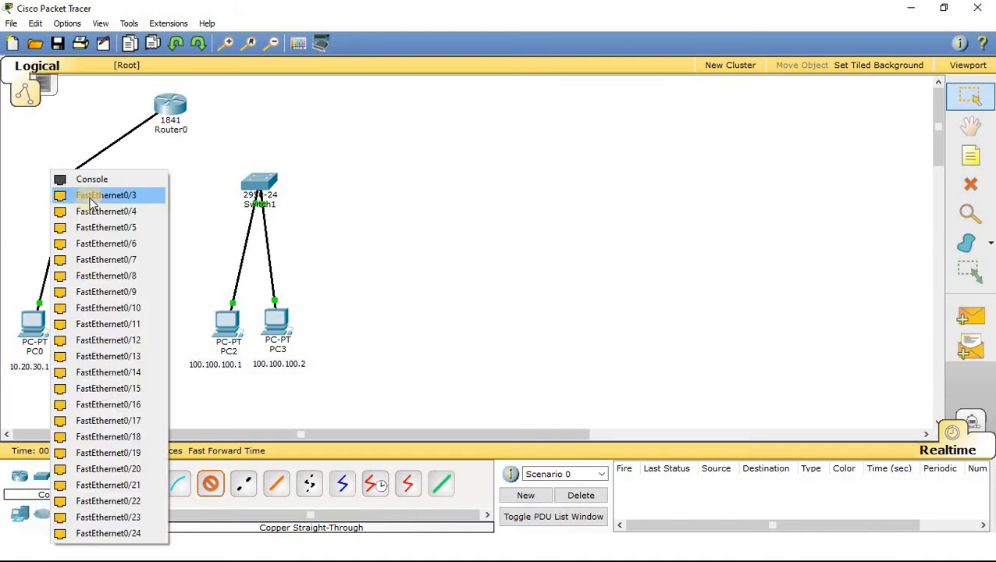
{"action": "left_click", "coordinate": [125, 196]}
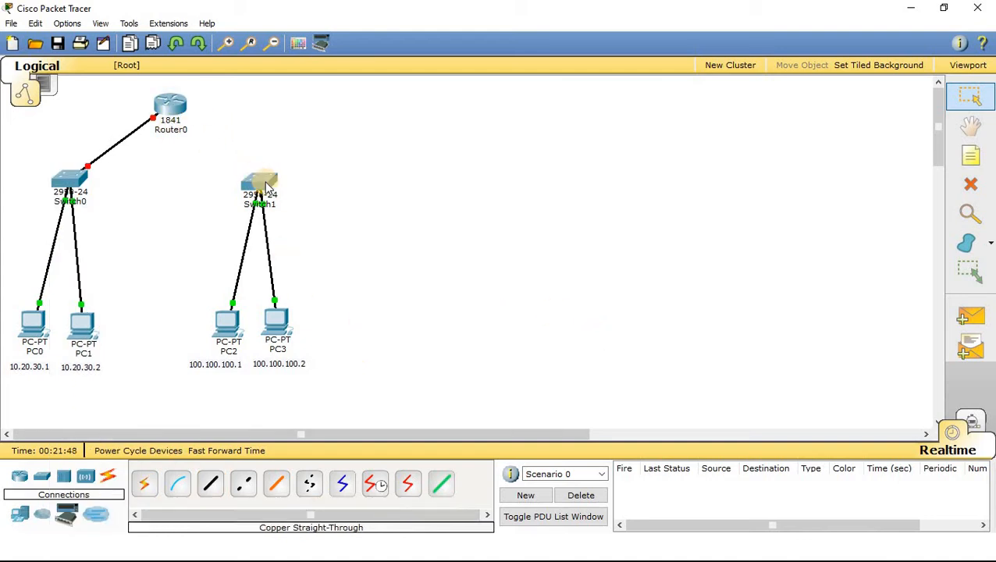
Connect Router0's FastEthernet0/1 port to Switch1 with a copper straight-through cable.
{"action": "left_click", "coordinate": [210, 484]}
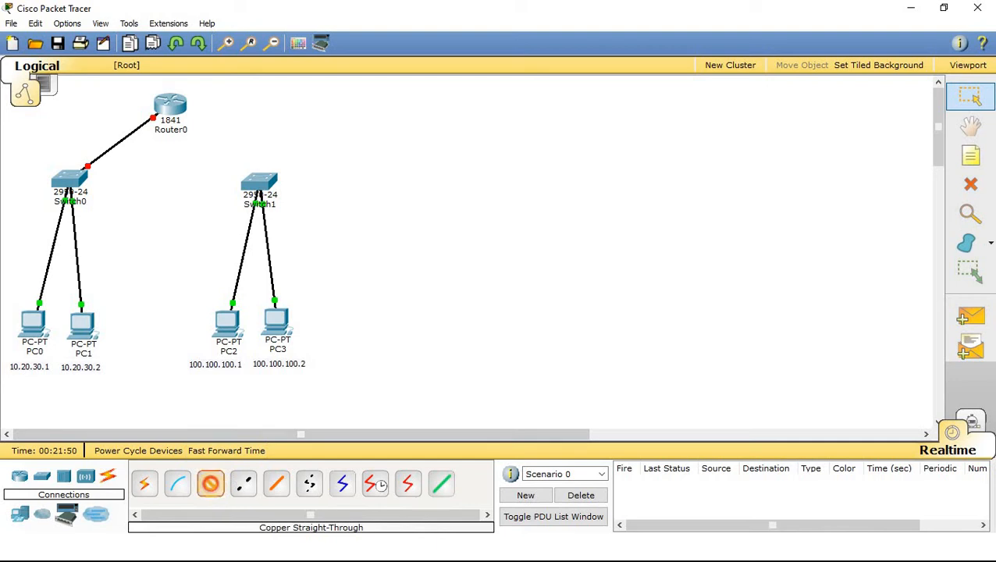
{"action": "left_click", "coordinate": [170, 106]}
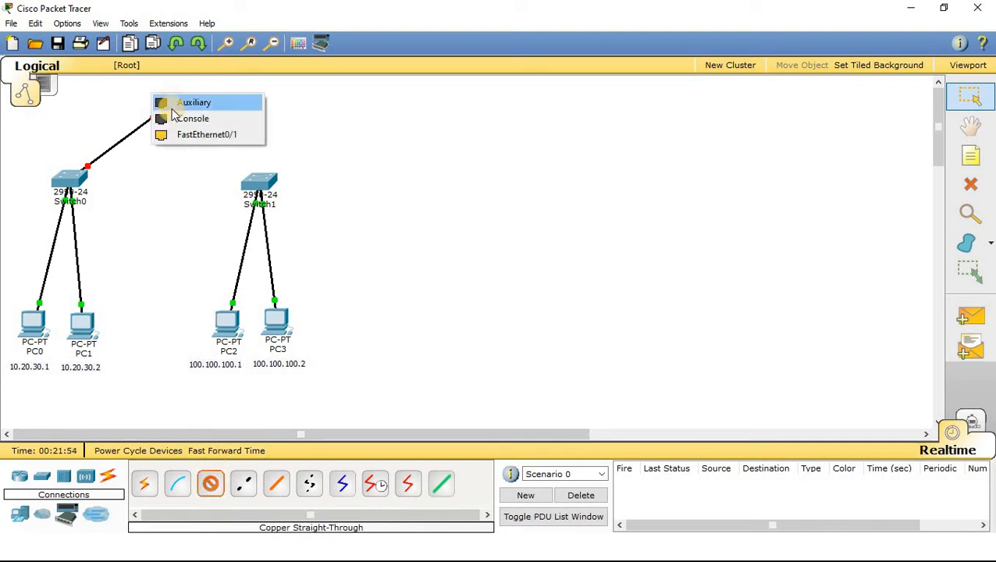
{"action": "left_click", "coordinate": [188, 140]}
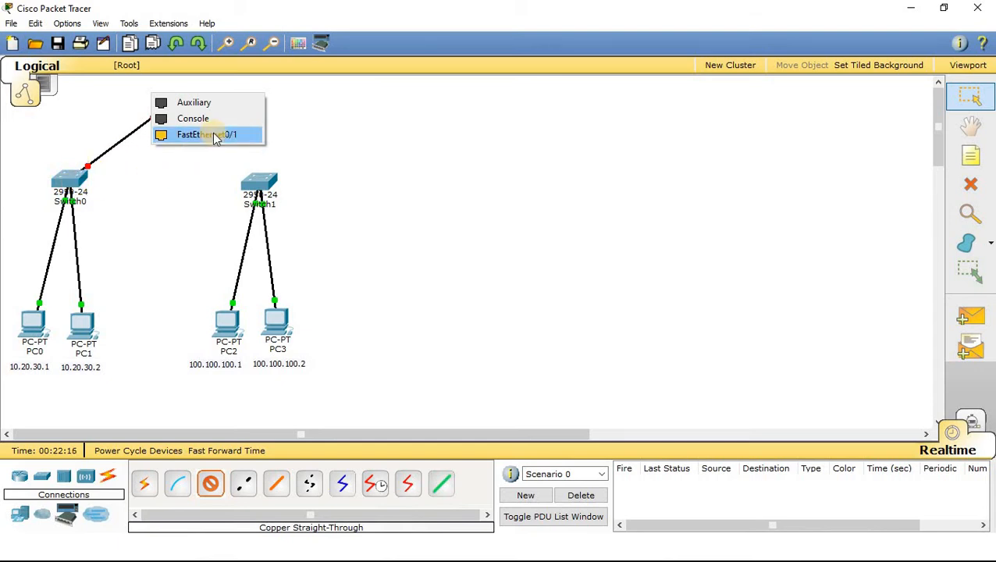
{"action": "left_click", "coordinate": [215, 136]}
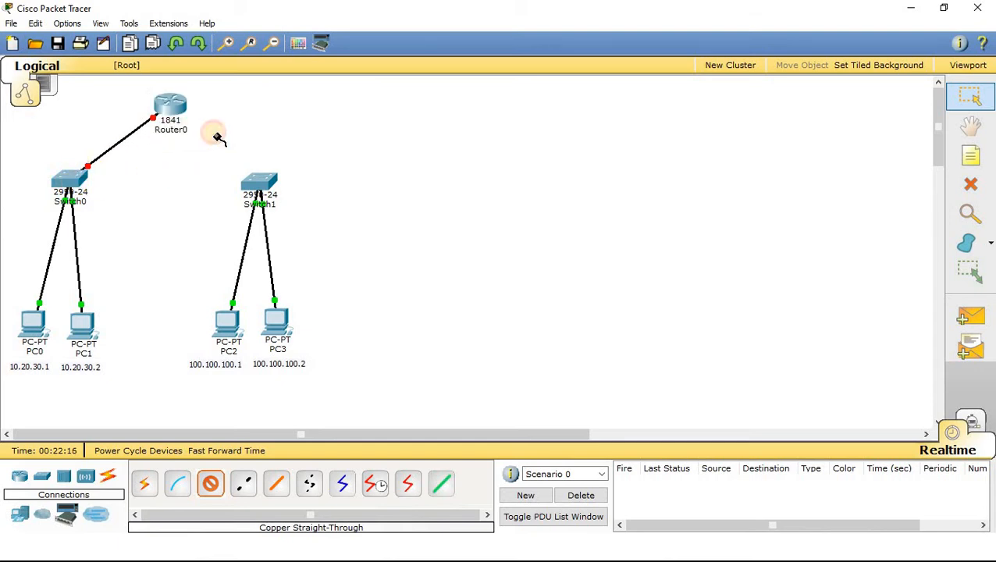
{"action": "left_click", "coordinate": [261, 179]}
{"action": "left_click", "coordinate": [285, 197]}
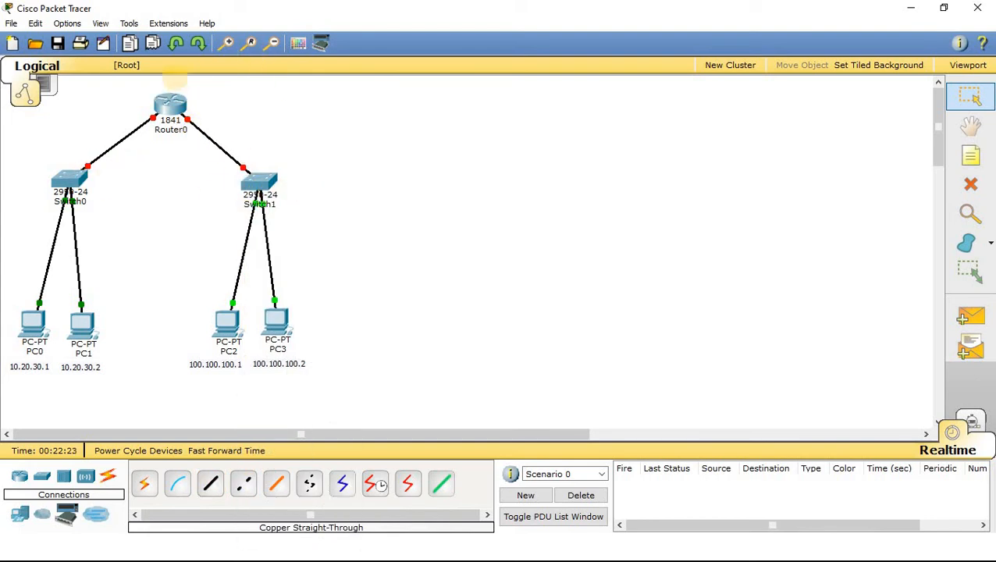
Shift Router0 slightly and move Switch0 and Switch1 lower to widen the gap between the router and the switches.
{"action": "mouse_move", "coordinate": [170, 104]}
{"action": "left_mouse_down"}
{"action": "mouse_move", "coordinate": [181, 127]}
{"action": "mouse_move", "coordinate": [177, 110]}
{"action": "mouse_move", "coordinate": [177, 119]}
{"action": "left_mouse_up"}
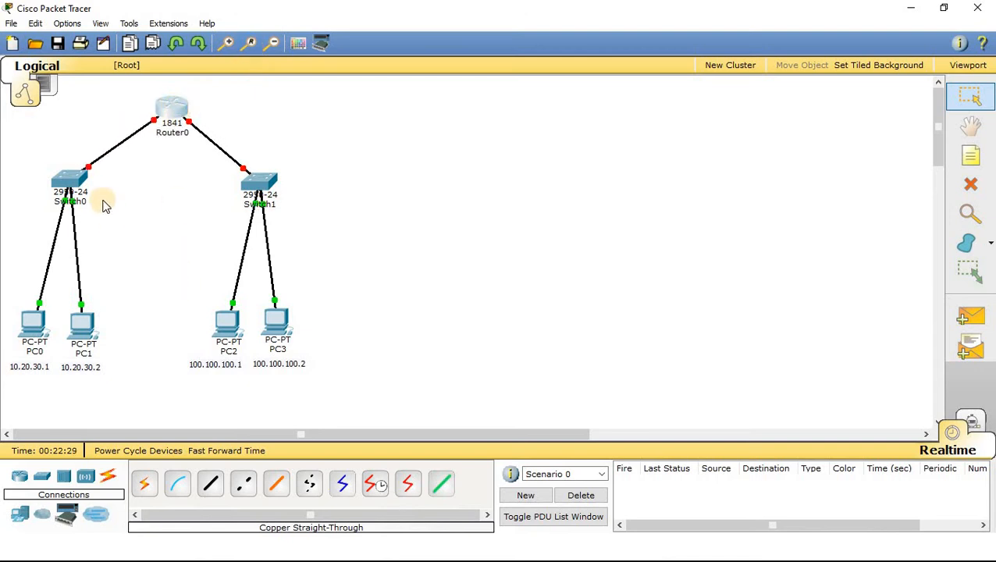
{"action": "left_click_drag", "start_coordinate": [72, 183], "coordinate": [68, 226]}
{"action": "left_click_drag", "start_coordinate": [259, 185], "coordinate": [251, 219]}
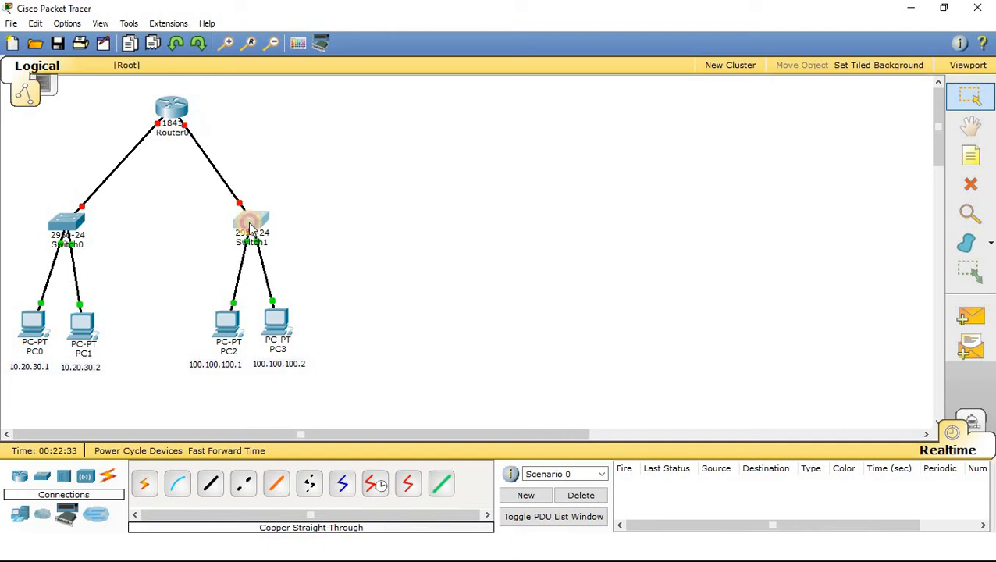
{"action": "left_click", "coordinate": [173, 110]}
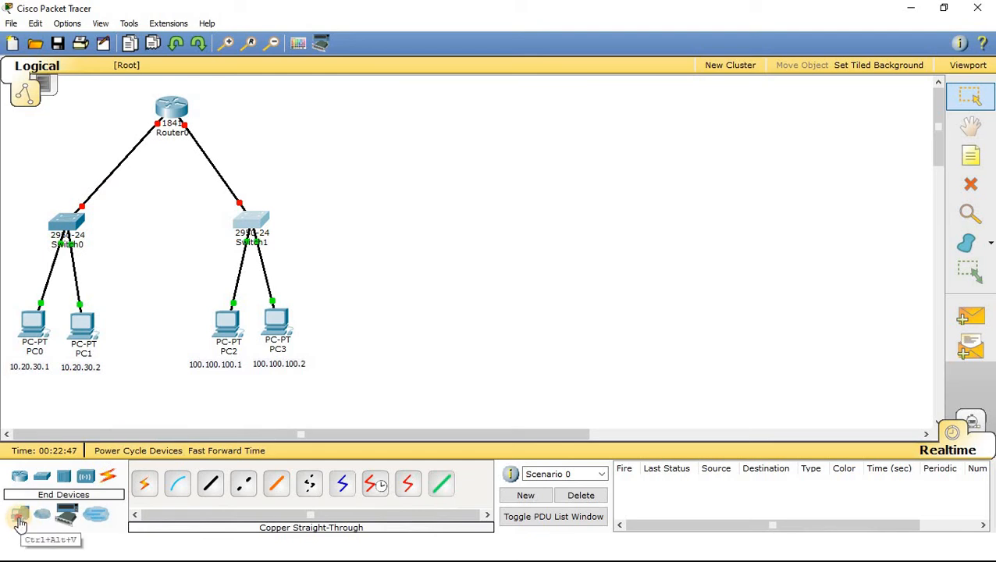
Place a laptop beside Router0 above Switch0, and connect its RS 232 port to the router's Console port with a console cable.
{"action": "left_click", "coordinate": [19, 520]}
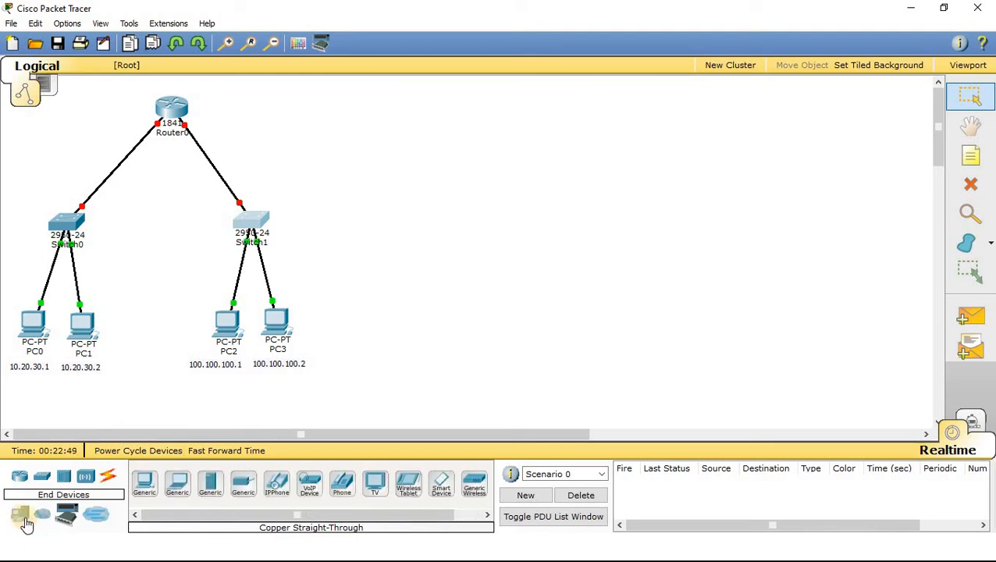
{"action": "left_click_drag", "start_coordinate": [181, 498], "coordinate": [59, 160]}
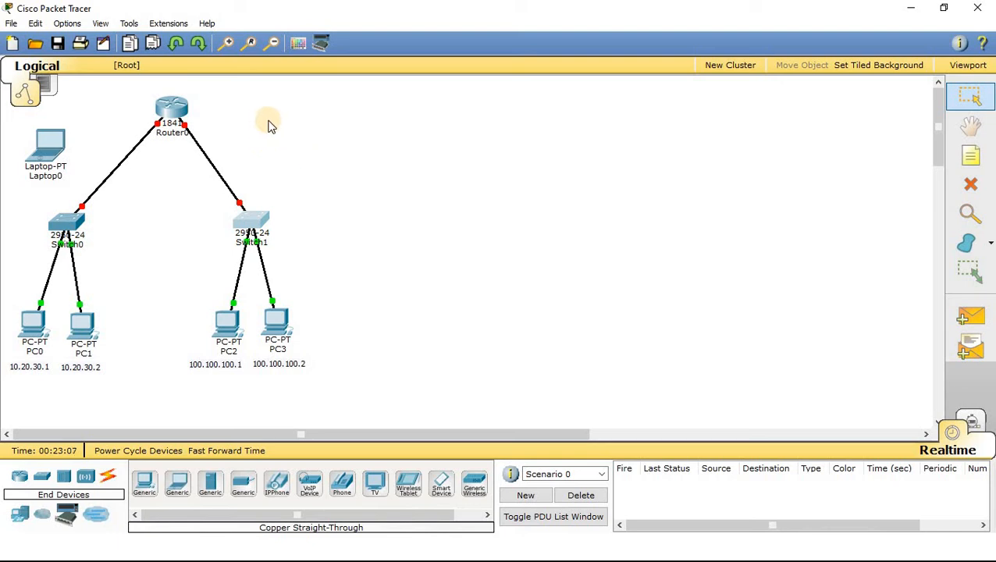
{"action": "left_click", "coordinate": [107, 476]}
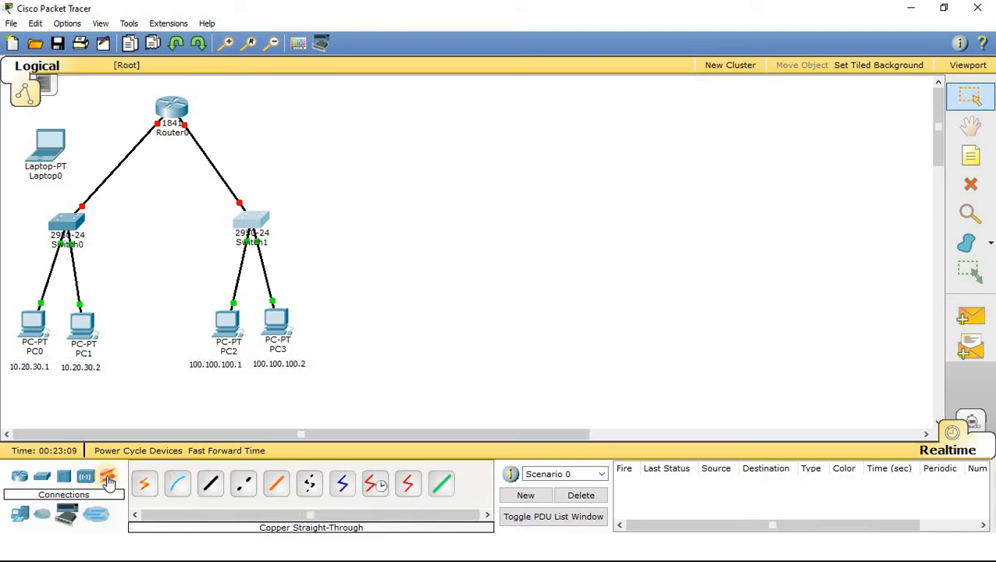
{"action": "left_click", "coordinate": [180, 490]}
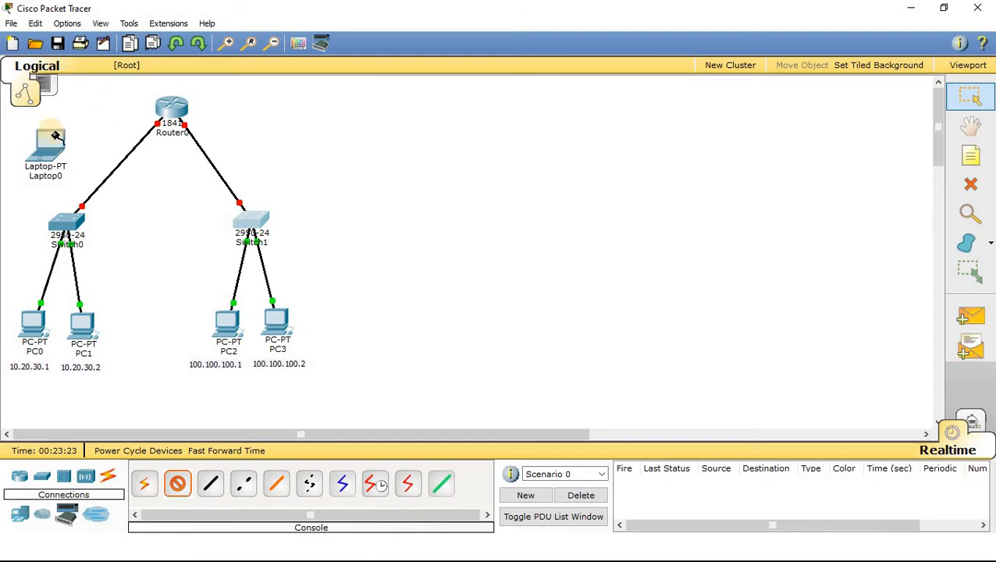
{"action": "left_click", "coordinate": [48, 145]}
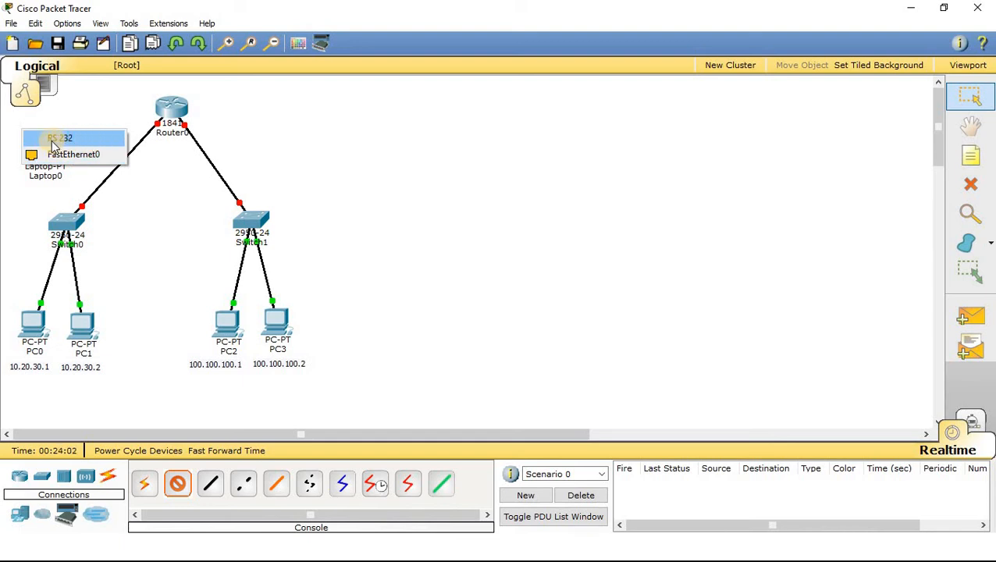
{"action": "left_click", "coordinate": [52, 141]}
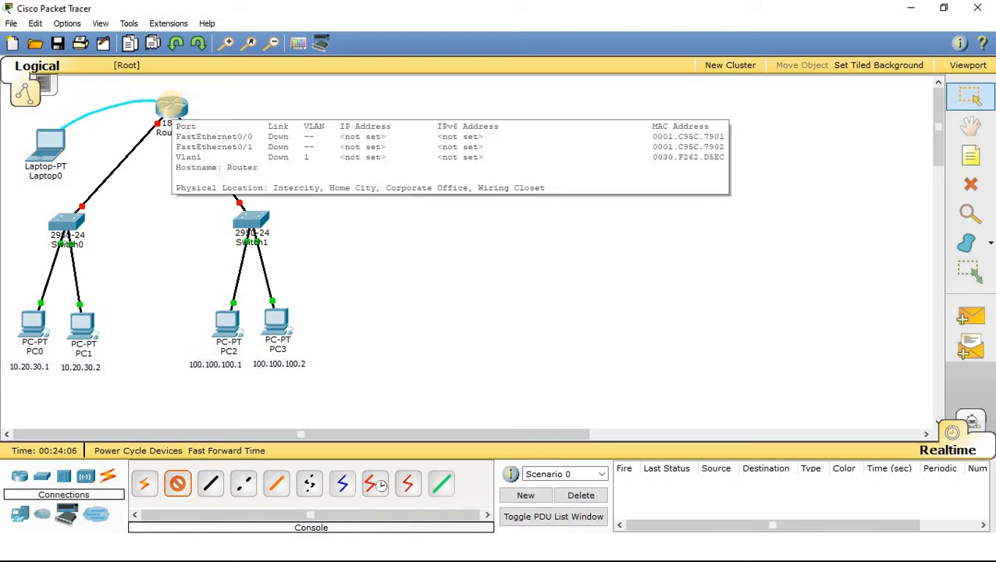
{"action": "left_click", "coordinate": [170, 108]}
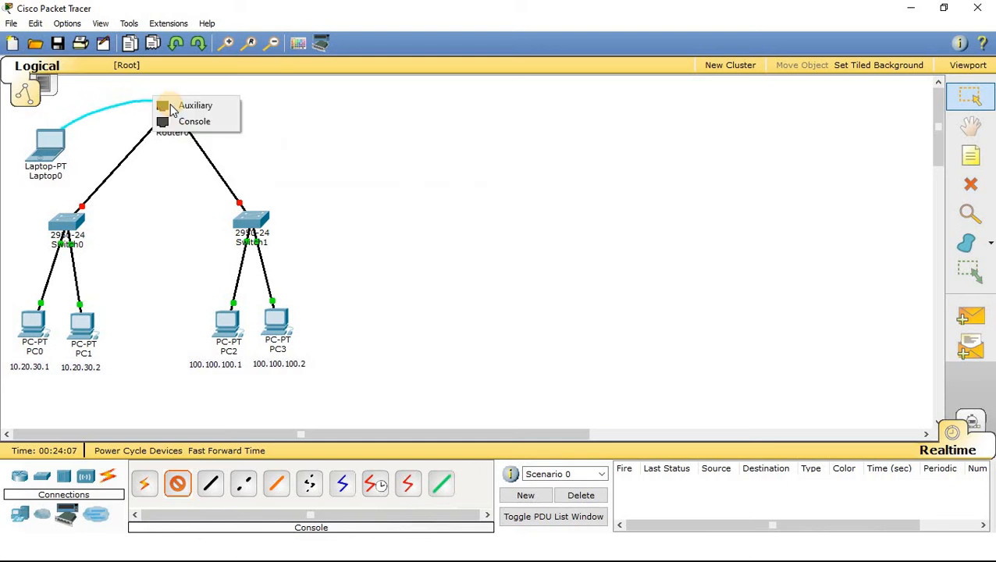
{"action": "left_click", "coordinate": [206, 125]}
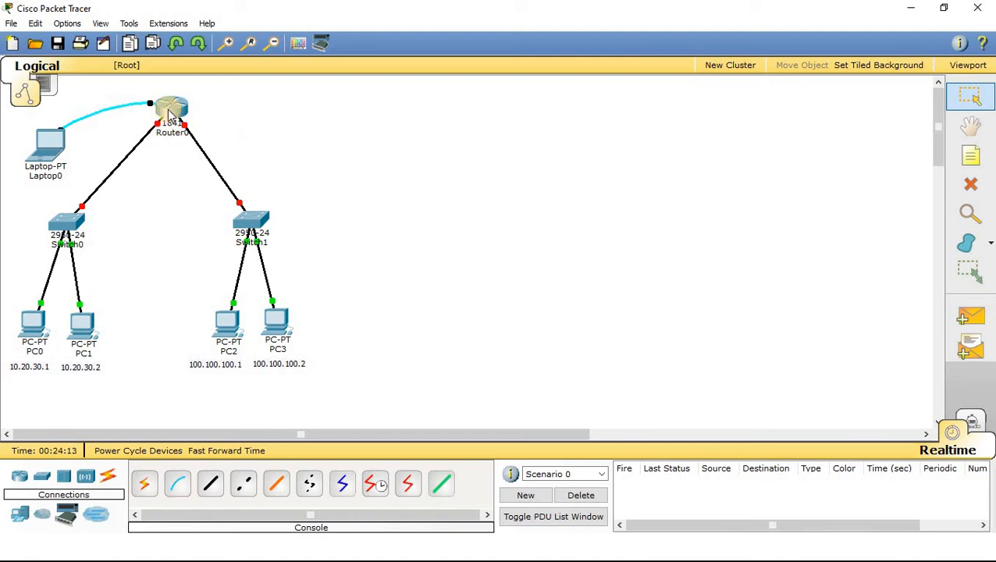
Open Router0's configuration settings and reposition the window so it no longer covers the network topology.
{"action": "mouse_move", "coordinate": [177, 116]}
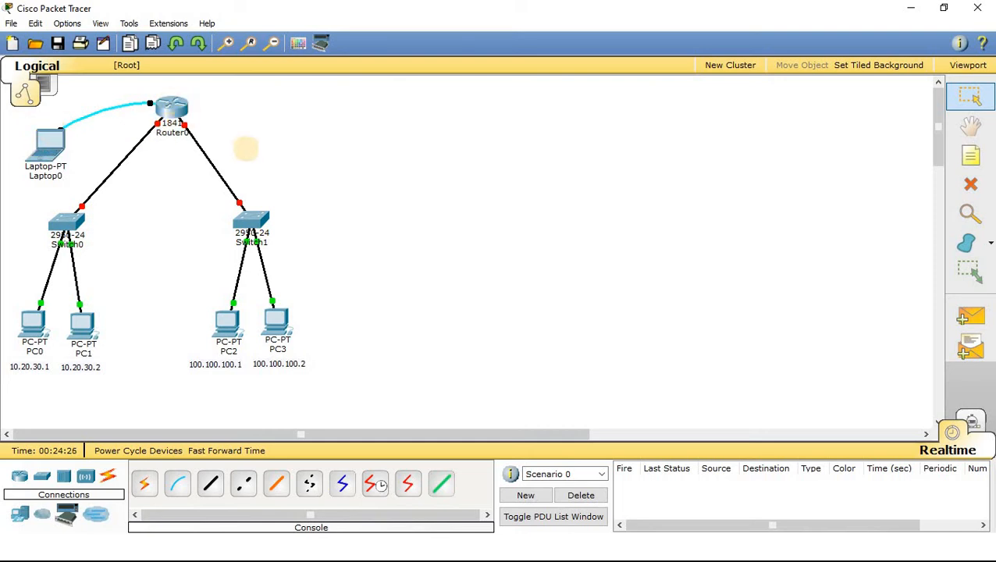
{"action": "left_click", "coordinate": [173, 108]}
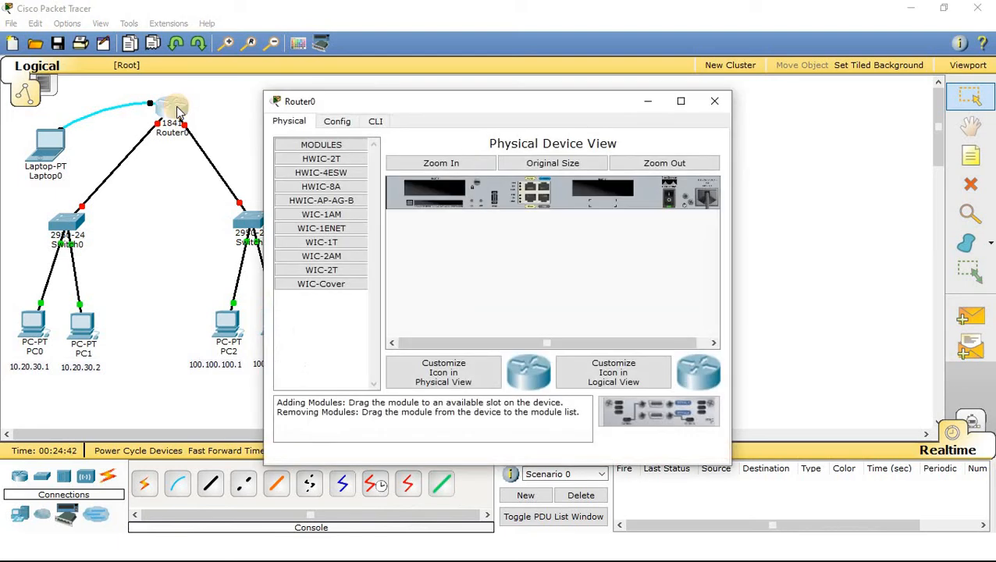
{"action": "left_click", "coordinate": [343, 124]}
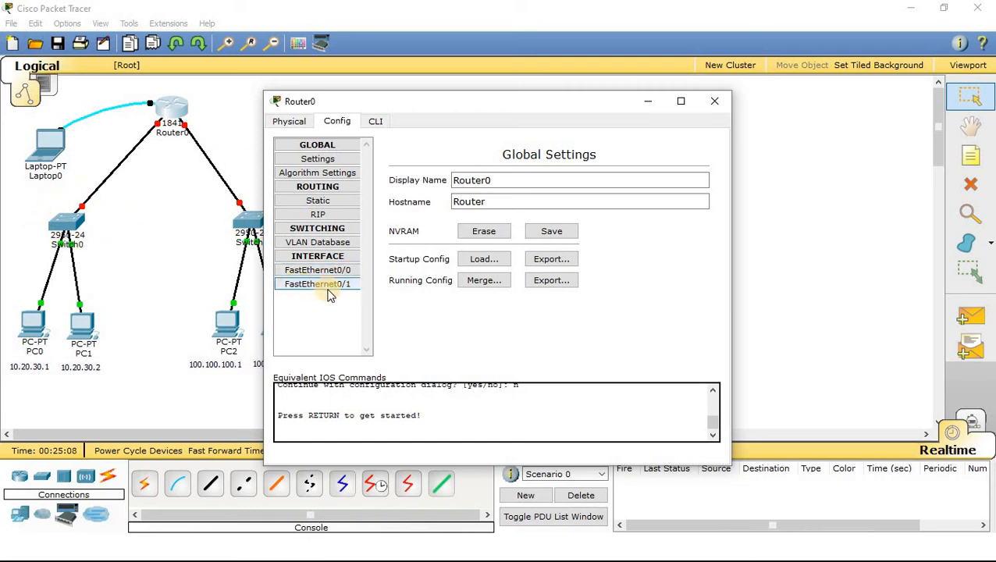
{"action": "left_click_drag", "start_coordinate": [415, 100], "coordinate": [507, 103]}
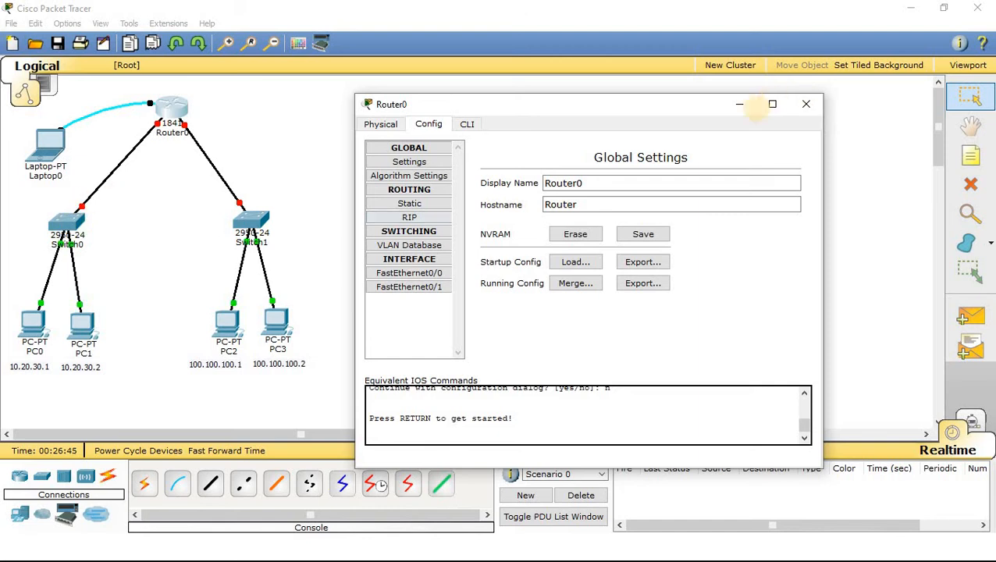
Close Router0's settings and open a terminal session on Laptop0 with 9600 bits per second, 8 data bits, no parity, 1 stop bit and no flow control.
{"action": "left_click", "coordinate": [806, 104]}
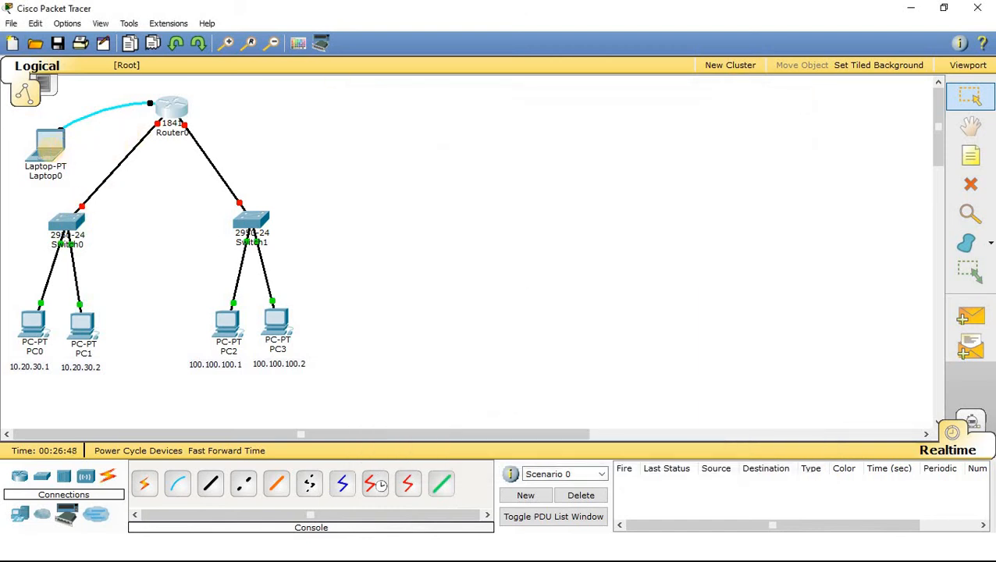
{"action": "left_click", "coordinate": [50, 145]}
{"action": "left_click_drag", "start_coordinate": [484, 107], "coordinate": [584, 95]}
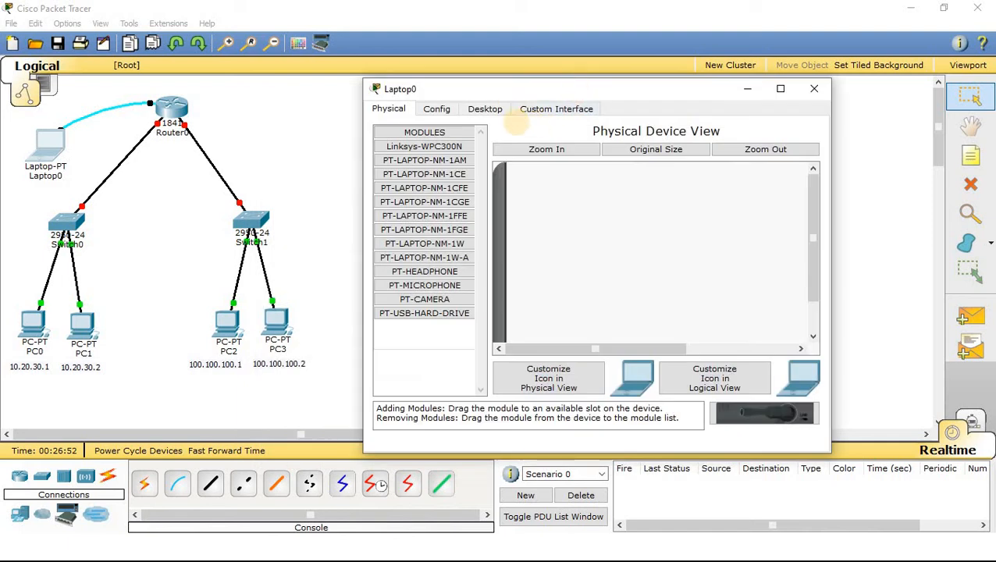
{"action": "left_click", "coordinate": [485, 108]}
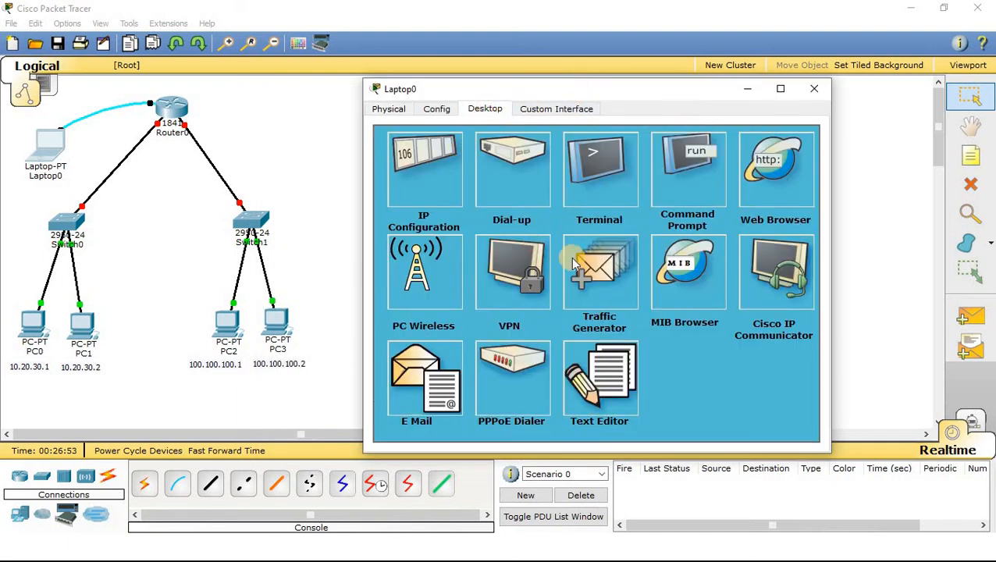
{"action": "left_click", "coordinate": [600, 180]}
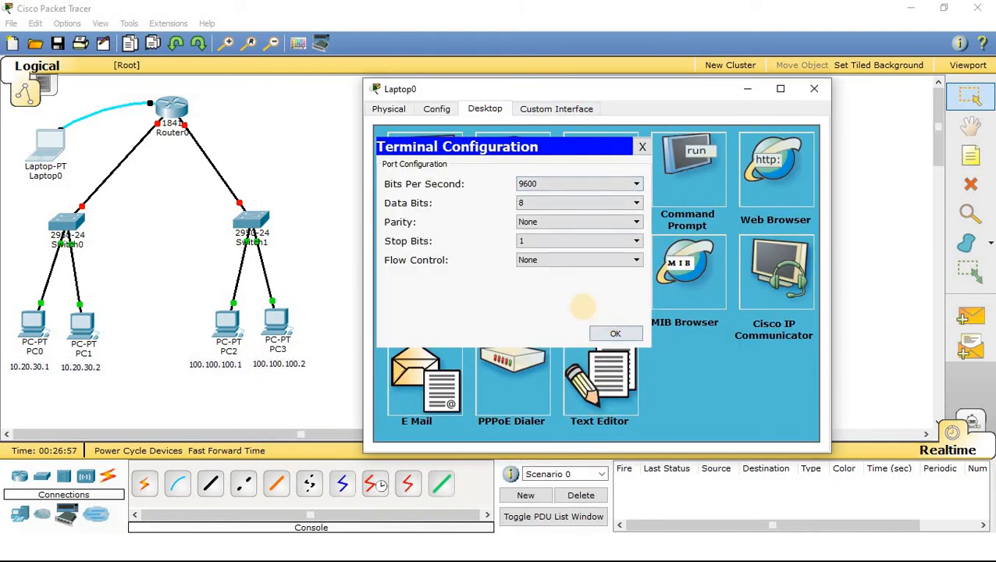
{"action": "left_click", "coordinate": [528, 183]}
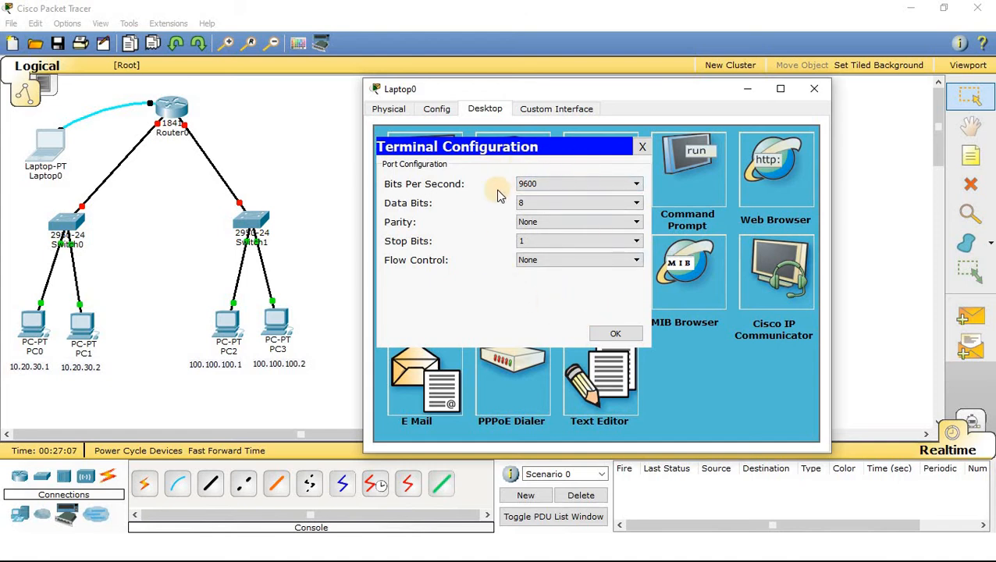
{"action": "left_click", "coordinate": [615, 336]}
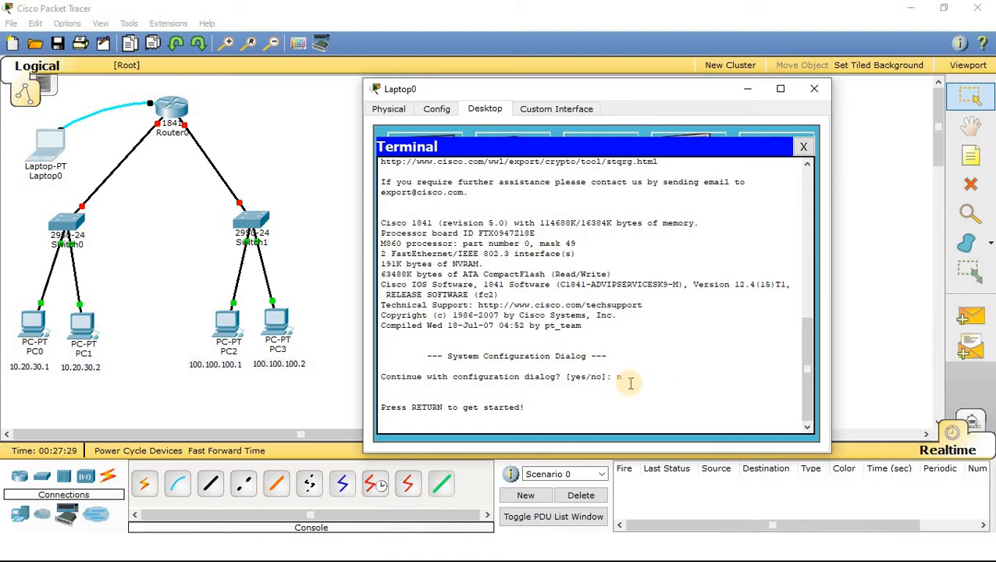
{"action": "left_click_drag", "start_coordinate": [617, 377], "coordinate": [624, 379]}
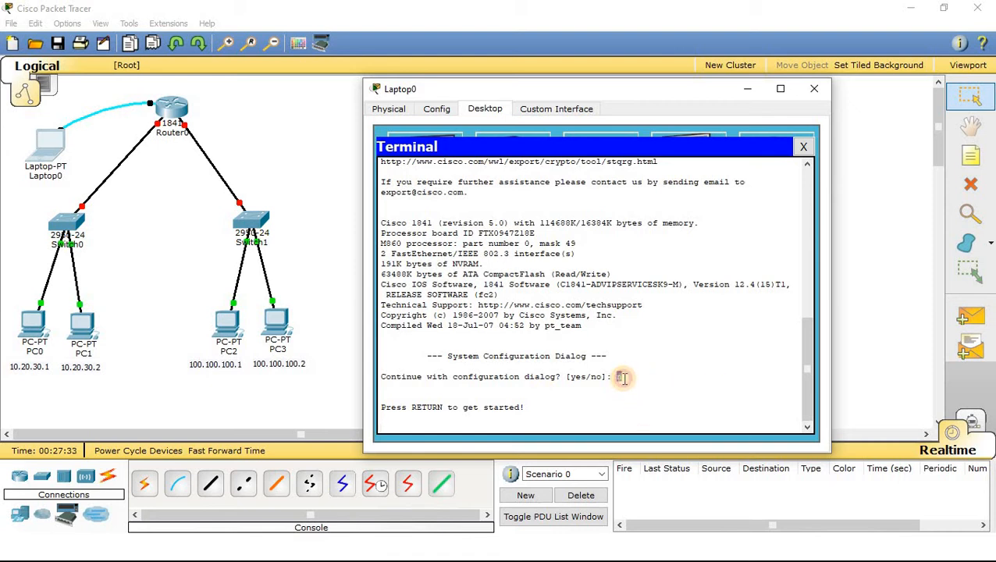
{"action": "double_click", "coordinate": [594, 378]}
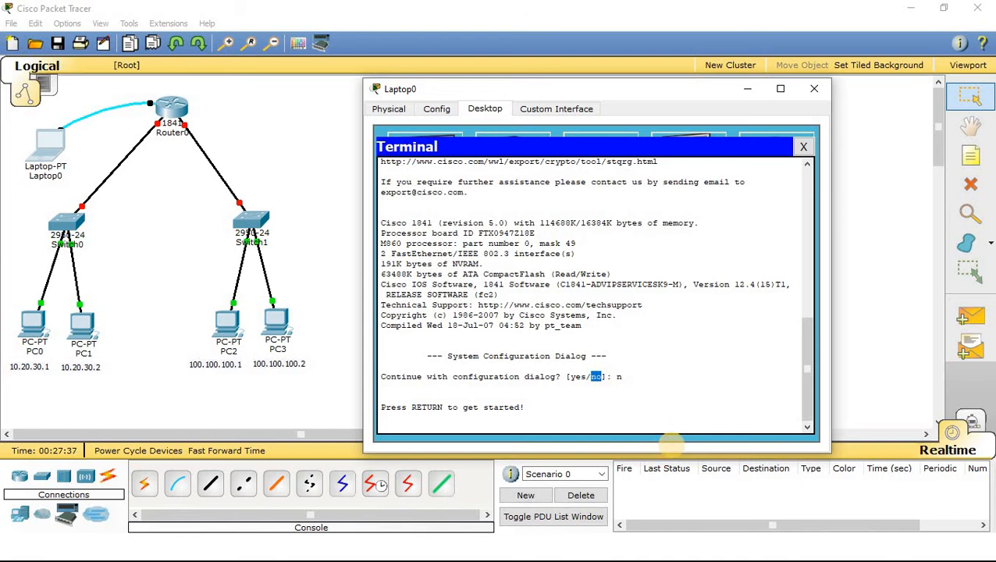
{"action": "left_click", "coordinate": [671, 444]}
{"action": "left_click", "coordinate": [672, 447]}
{"action": "left_click", "coordinate": [671, 446]}
{"action": "left_click", "coordinate": [617, 377]}
{"action": "double_click", "coordinate": [618, 377]}
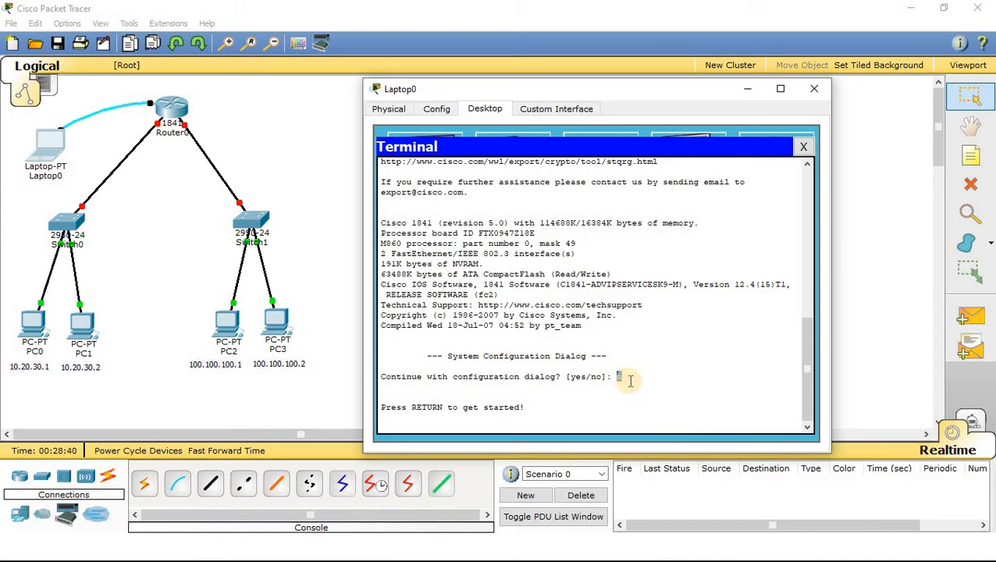
Start the router's console session in the terminal and enter privileged mode with the enable command.
{"action": "key", "text": "Return"}
{"action": "key", "text": "Return"}
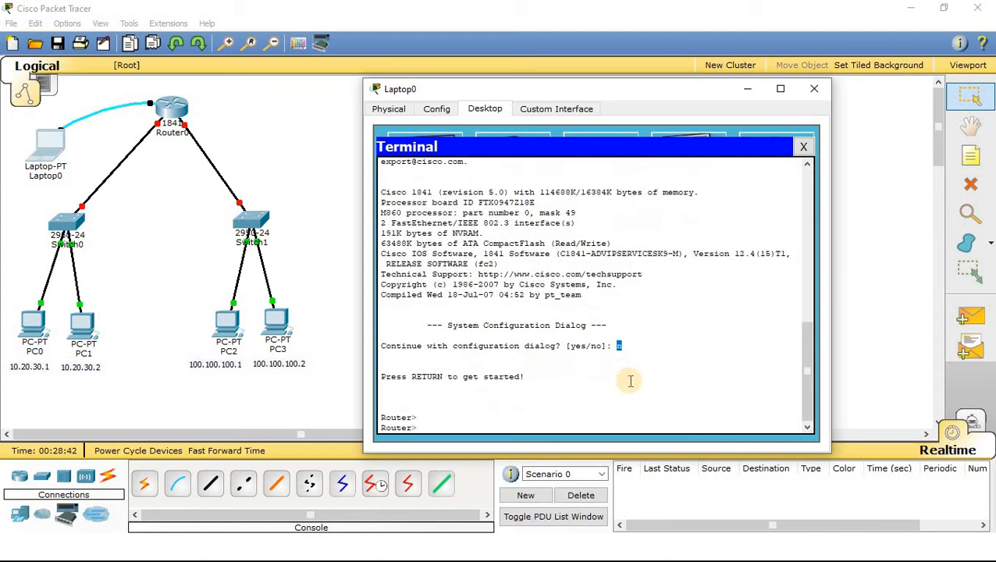
{"action": "mouse_move", "coordinate": [434, 417]}
{"action": "left_mouse_down"}
{"action": "mouse_move", "coordinate": [369, 410]}
{"action": "mouse_move", "coordinate": [426, 416]}
{"action": "left_mouse_up"}
{"action": "left_click", "coordinate": [382, 411]}
{"action": "left_click", "coordinate": [411, 414]}
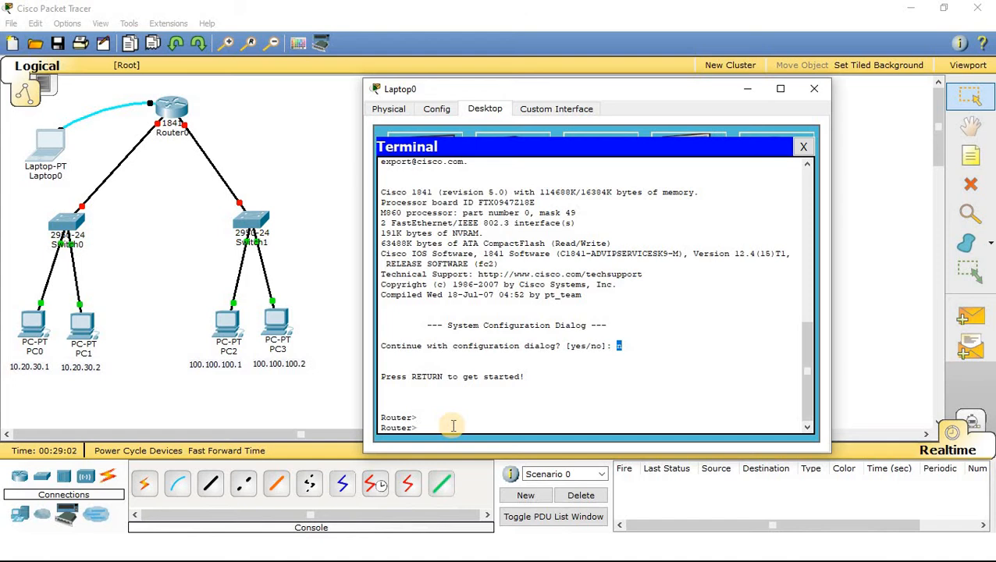
{"action": "type", "text": "en"}
{"action": "key", "text": "Tab"}
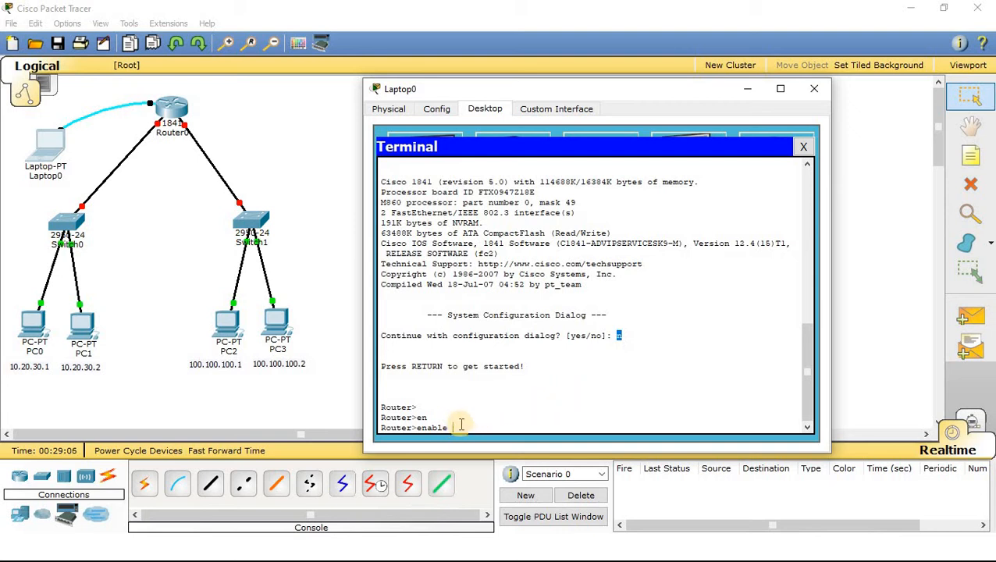
{"action": "left_click_drag", "start_coordinate": [460, 427], "coordinate": [416, 428]}
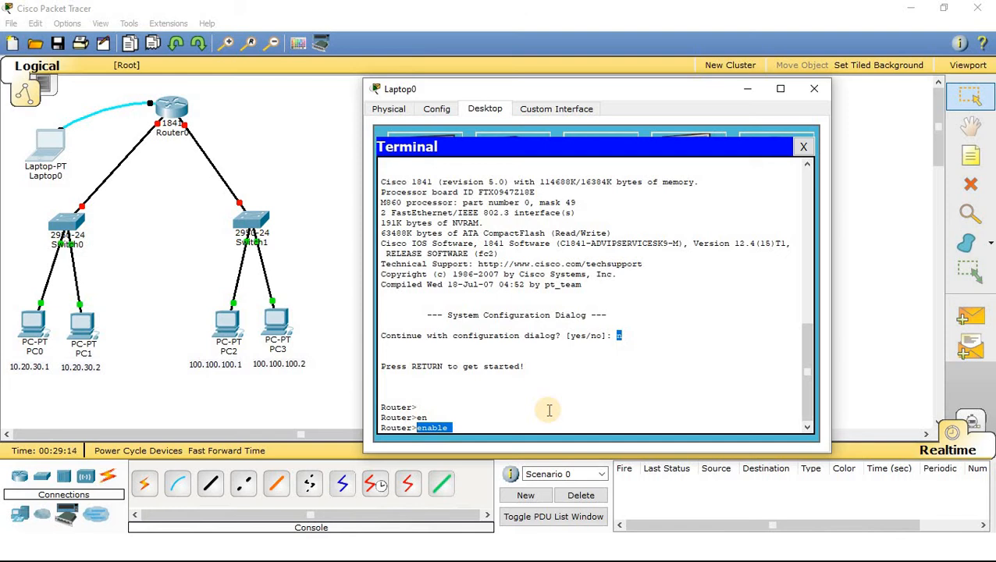
{"action": "key", "text": "Return"}
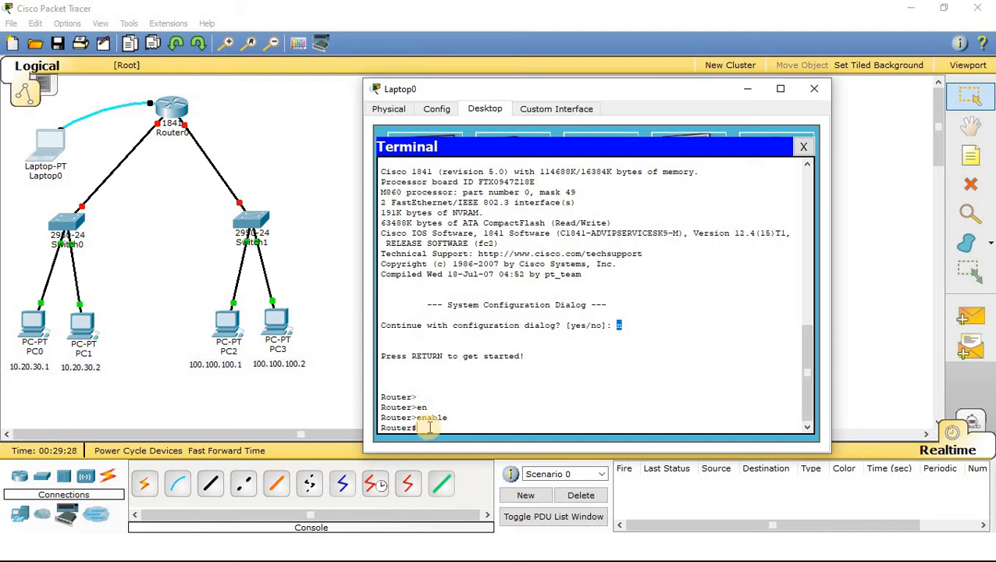
{"action": "left_click_drag", "start_coordinate": [430, 428], "coordinate": [385, 430]}
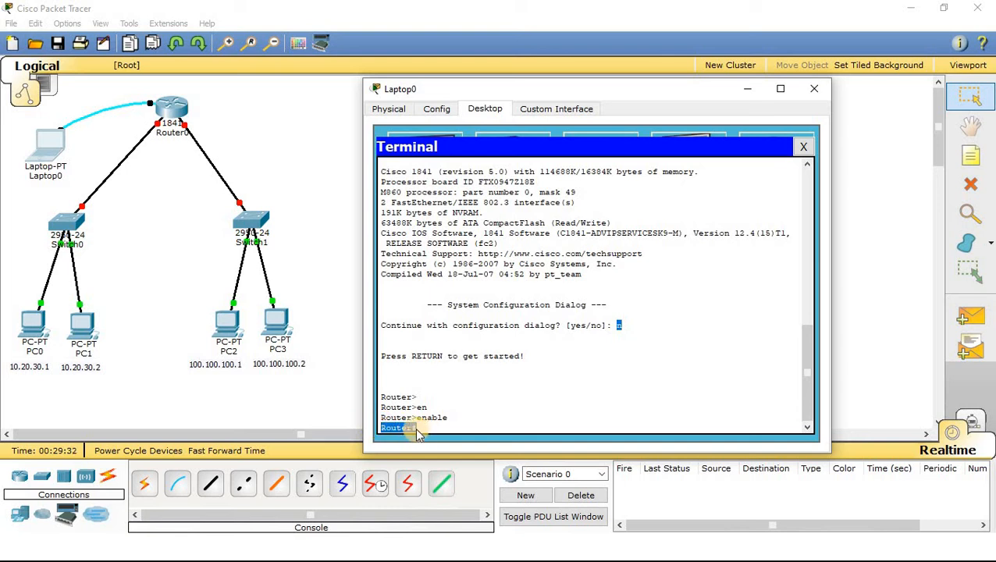
{"action": "left_click", "coordinate": [381, 429]}
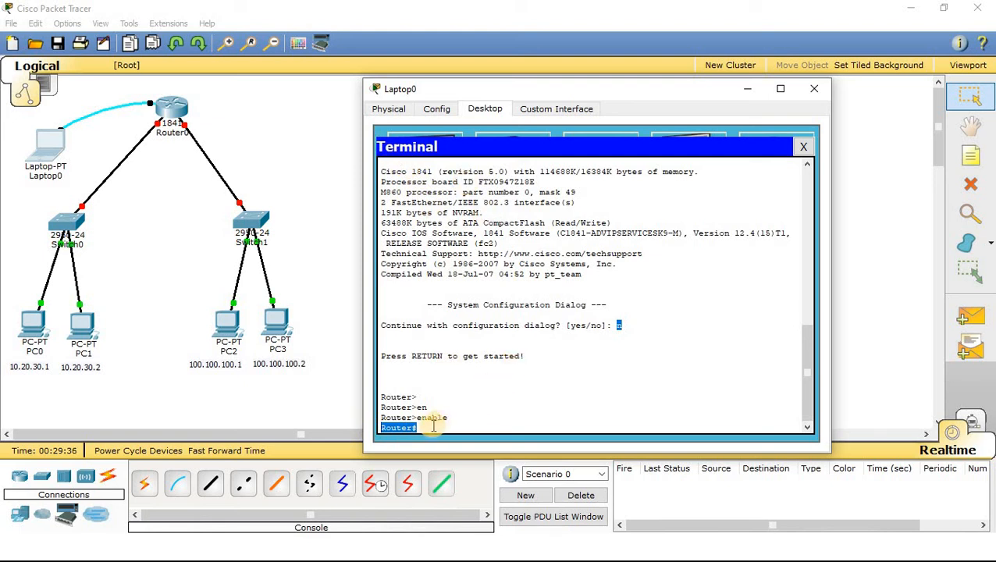
{"action": "left_click", "coordinate": [369, 422]}
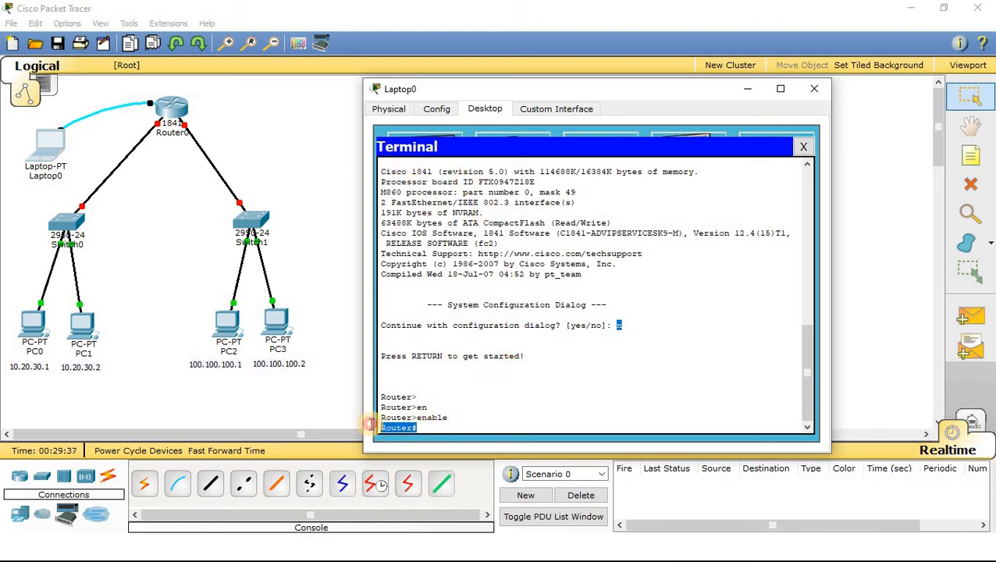
Enter the router's global configuration mode with the configure terminal command.
{"action": "left_click", "coordinate": [428, 428]}
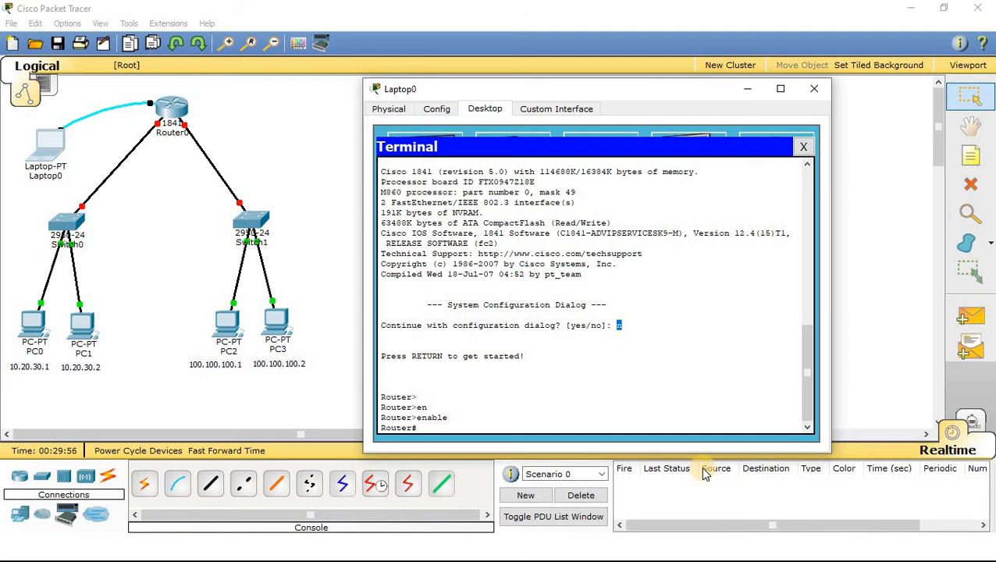
{"action": "type", "text": "conf"}
{"action": "key", "text": "Tab"}
{"action": "type", "text": "ter"}
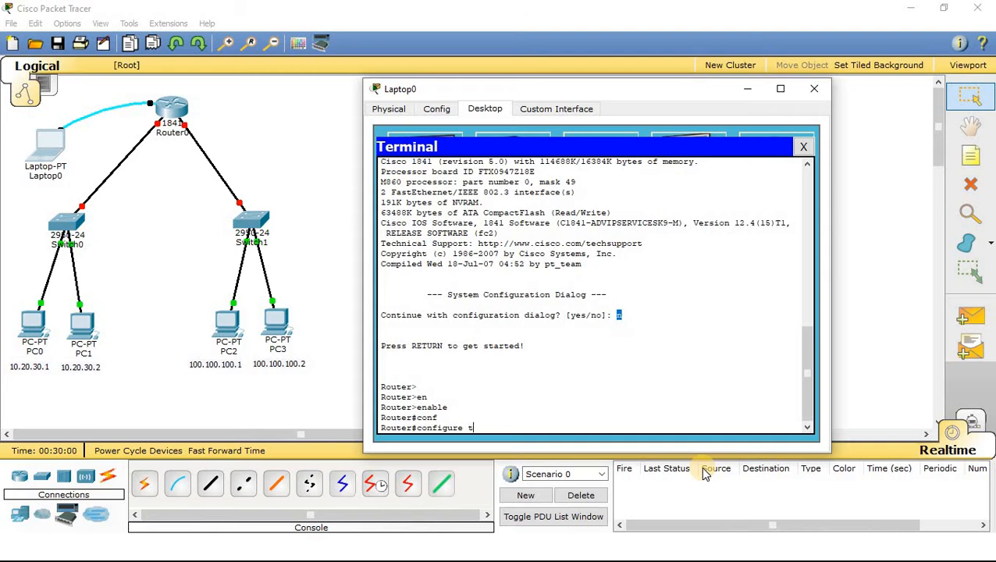
{"action": "key", "text": "Tab"}
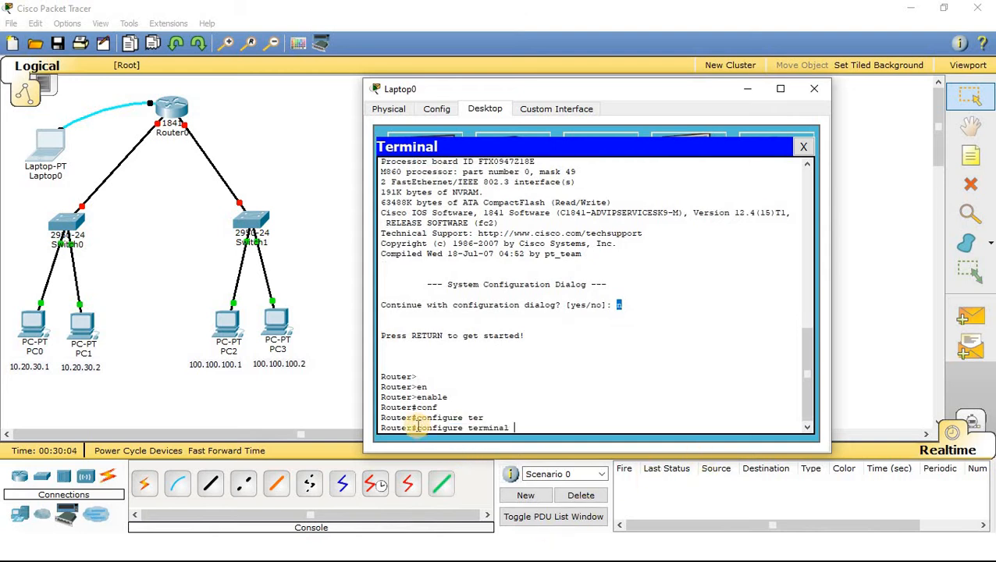
{"action": "left_click_drag", "start_coordinate": [419, 428], "coordinate": [510, 429]}
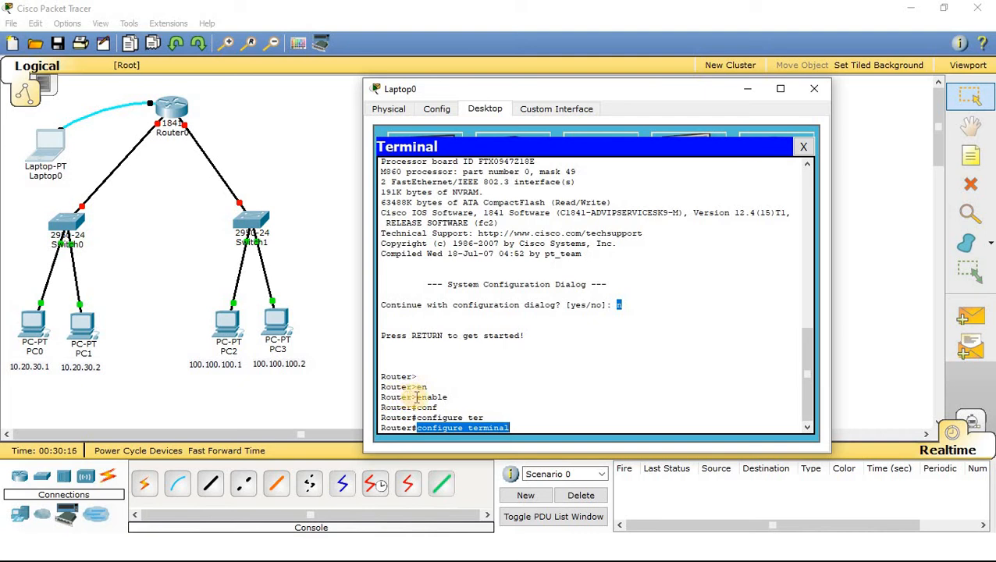
{"action": "left_click_drag", "start_coordinate": [417, 398], "coordinate": [449, 397]}
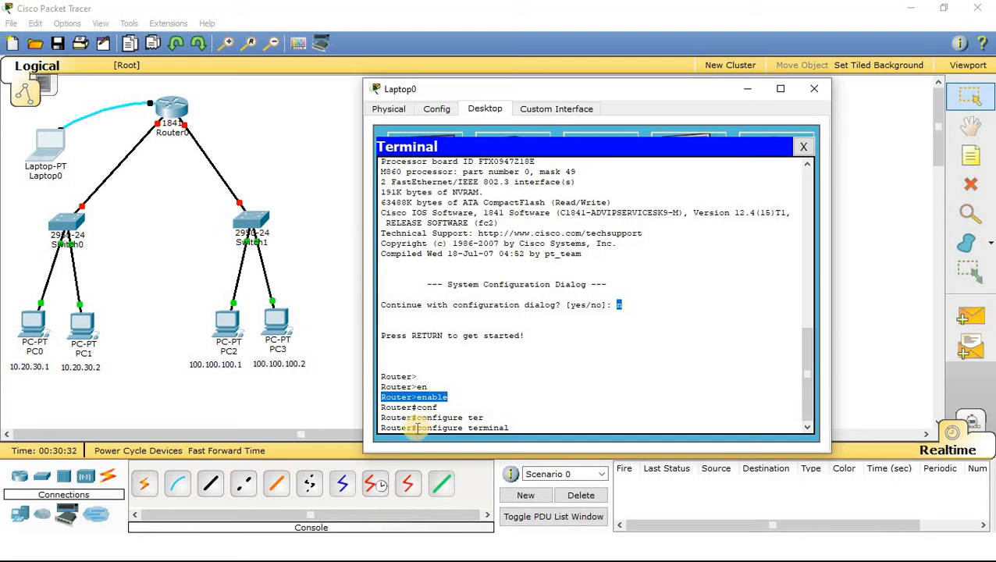
{"action": "left_click_drag", "start_coordinate": [418, 428], "coordinate": [521, 430]}
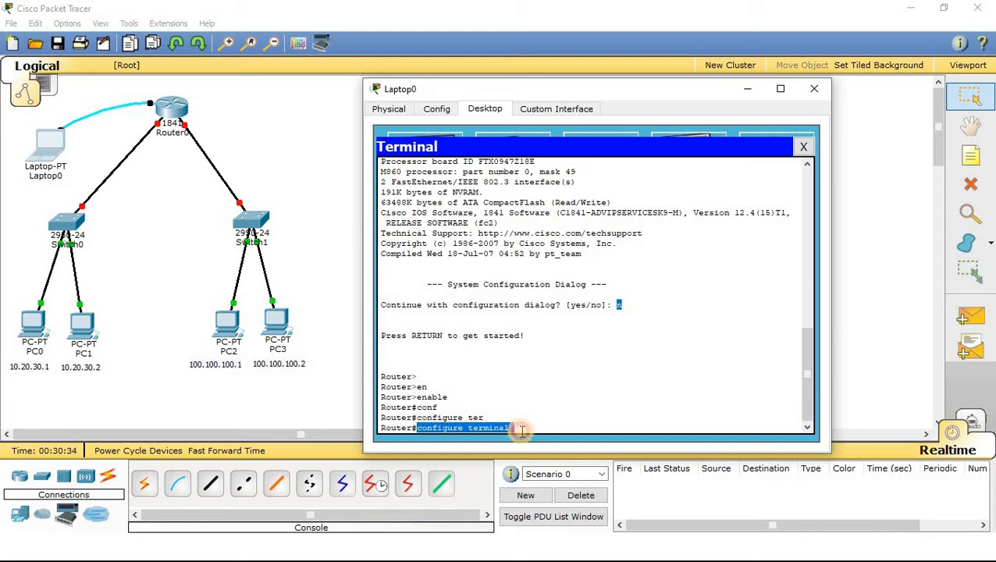
{"action": "left_click", "coordinate": [487, 422]}
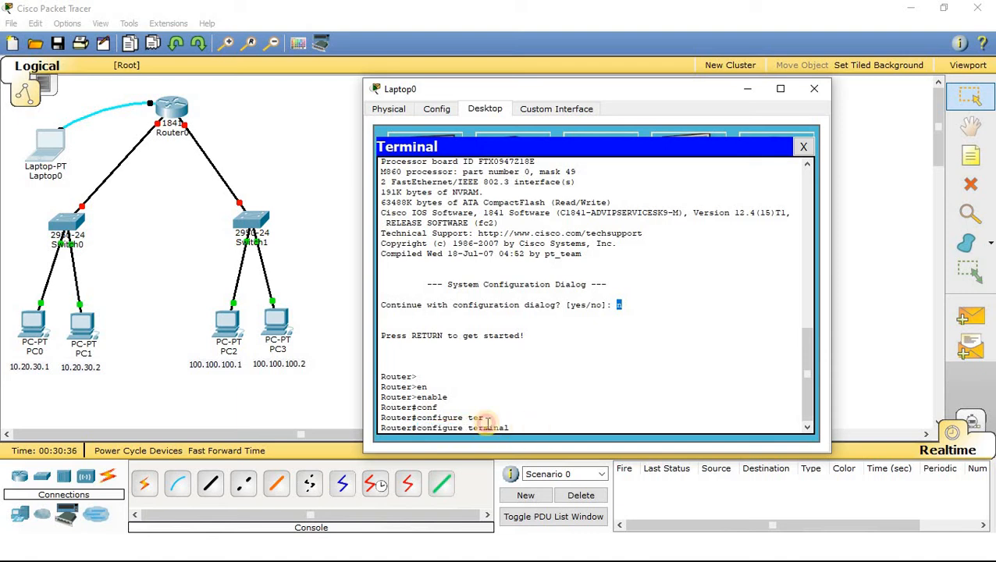
{"action": "key", "text": "Return"}
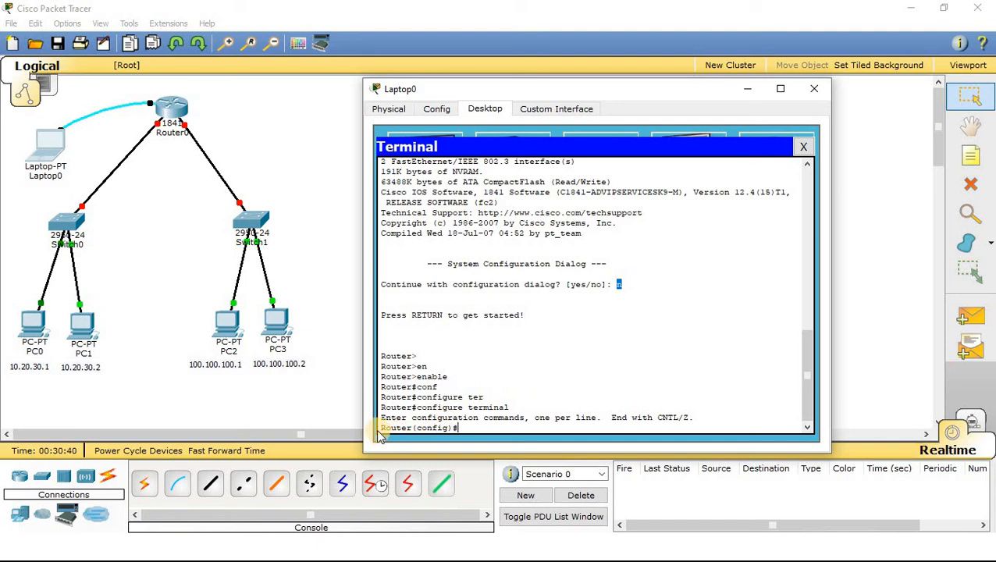
{"action": "left_click_drag", "start_coordinate": [380, 430], "coordinate": [478, 430]}
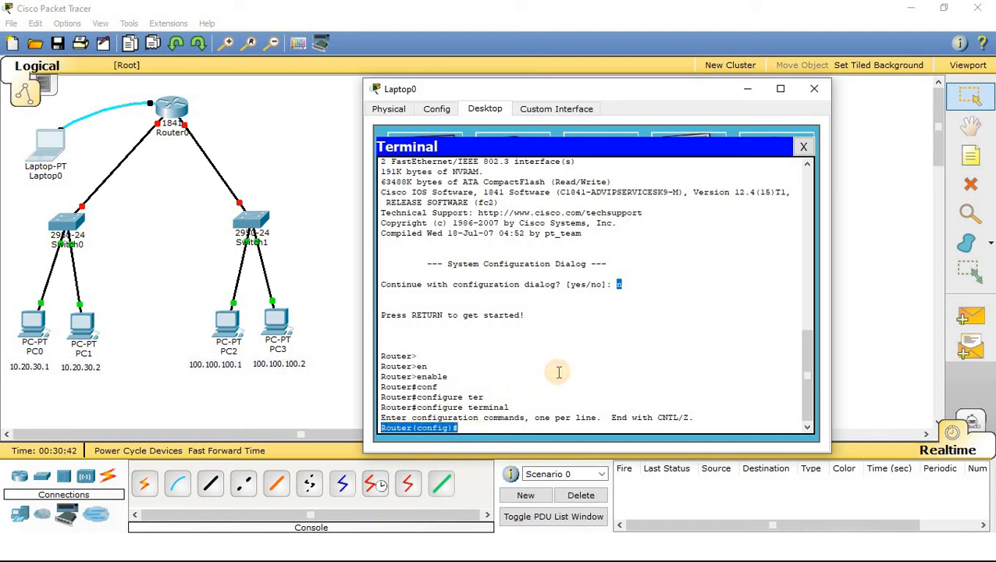
{"action": "left_click", "coordinate": [474, 428]}
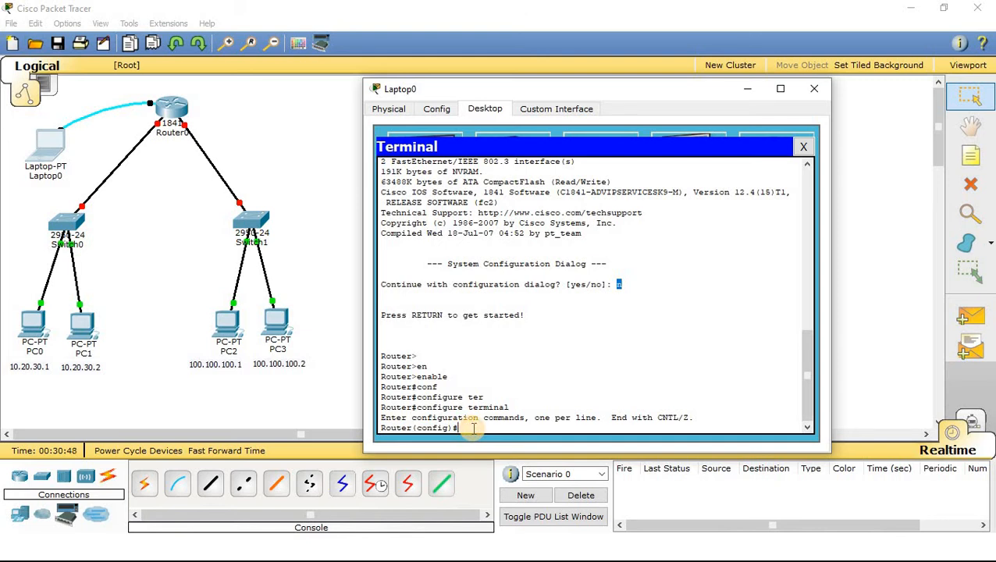
{"action": "left_click_drag", "start_coordinate": [473, 428], "coordinate": [342, 426]}
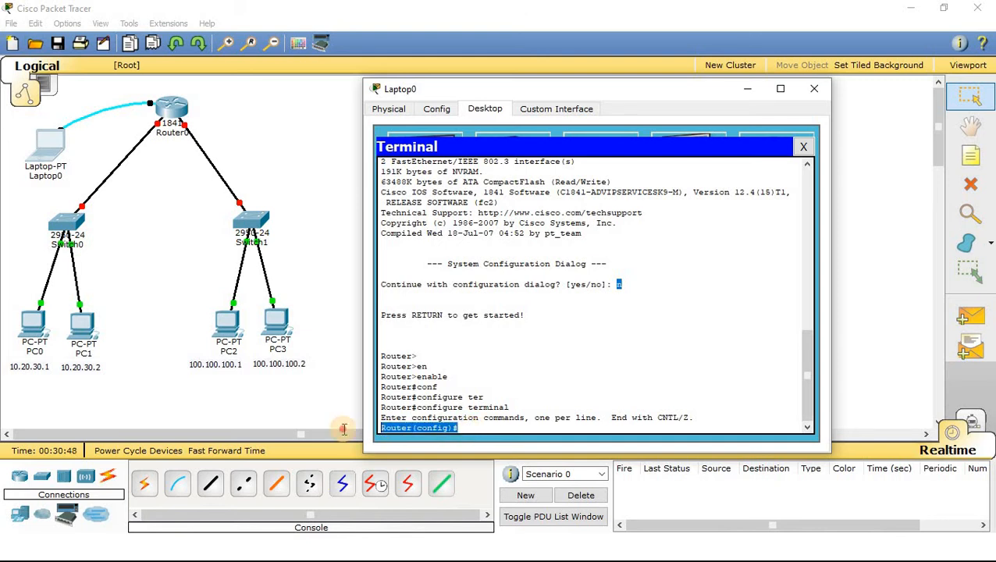
{"action": "left_click", "coordinate": [482, 428]}
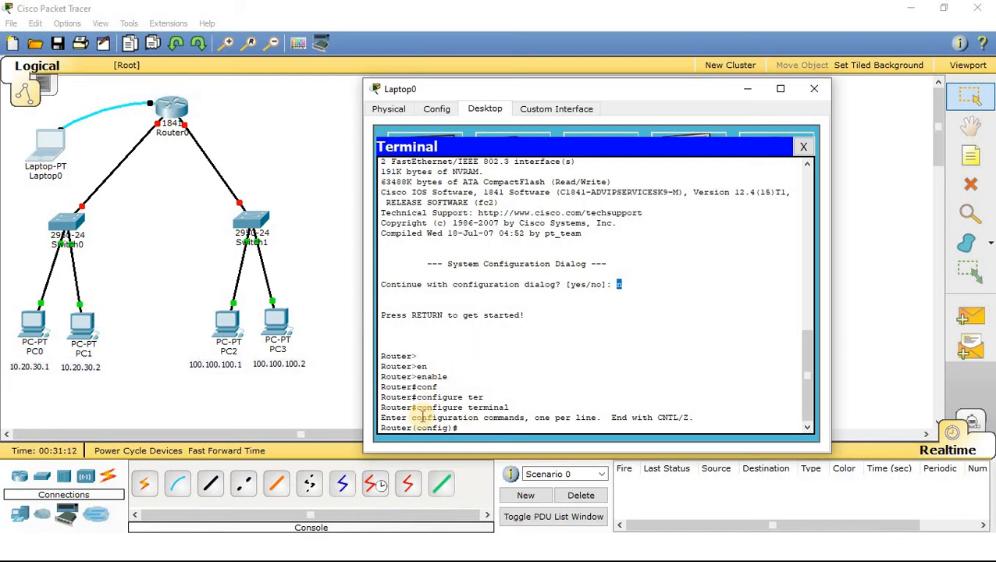
{"action": "left_click_drag", "start_coordinate": [414, 425], "coordinate": [332, 413]}
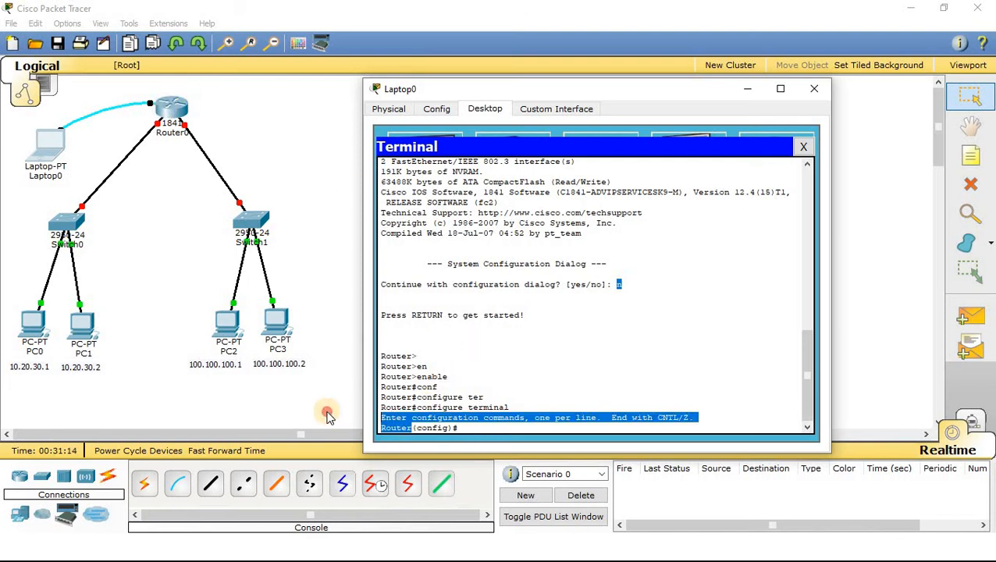
{"action": "left_click_drag", "start_coordinate": [410, 428], "coordinate": [379, 428]}
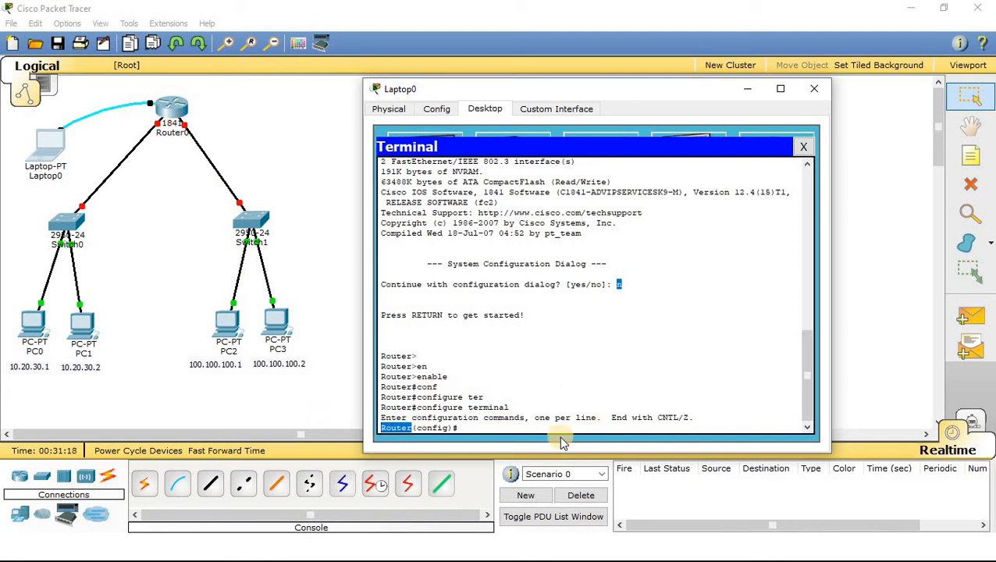
Set the router's hostname to Hunter with the hostname command in global configuration mode.
{"action": "left_click", "coordinate": [498, 424]}
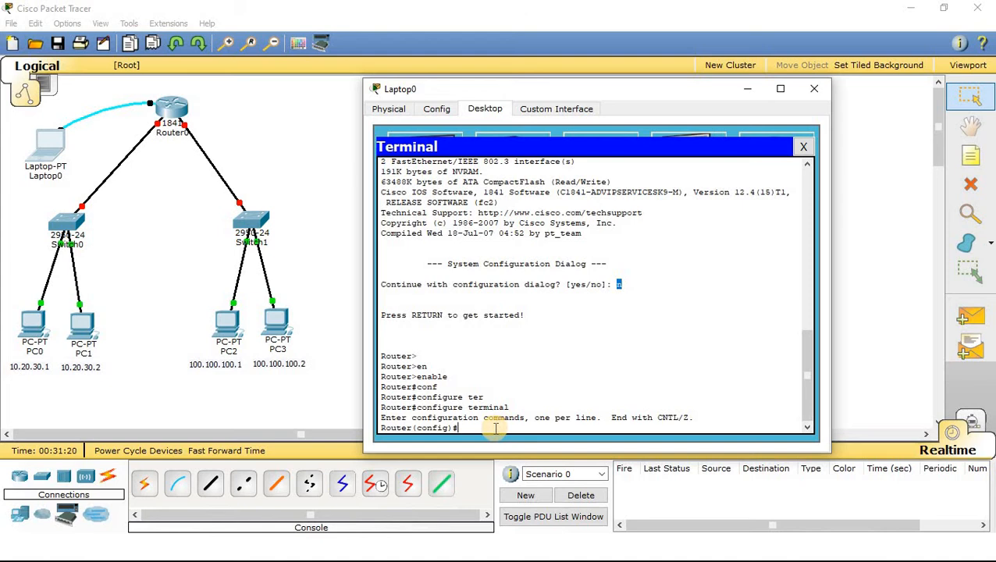
{"action": "type", "text": "host"}
{"action": "key", "text": "Tab"}
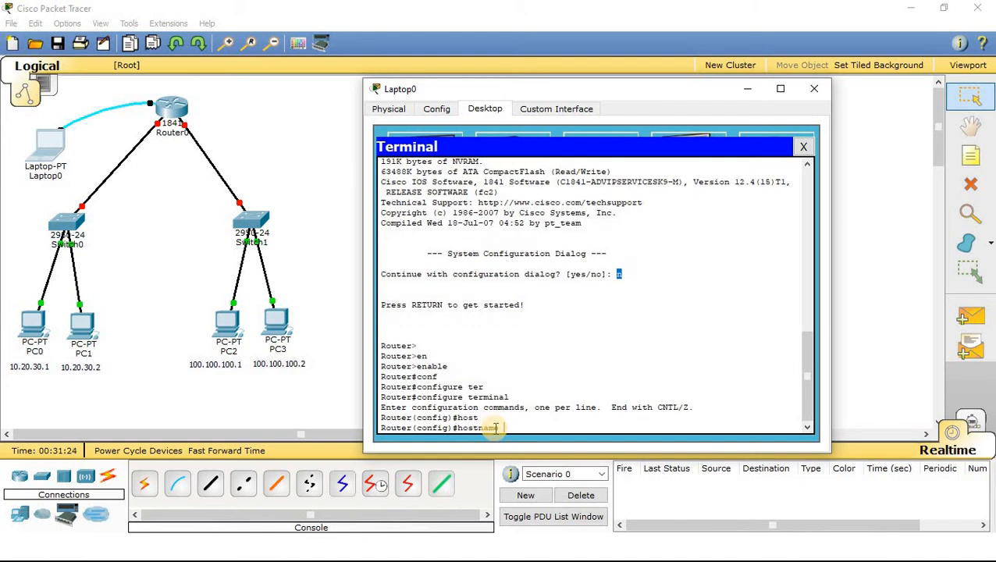
{"action": "left_click_drag", "start_coordinate": [458, 428], "coordinate": [506, 427]}
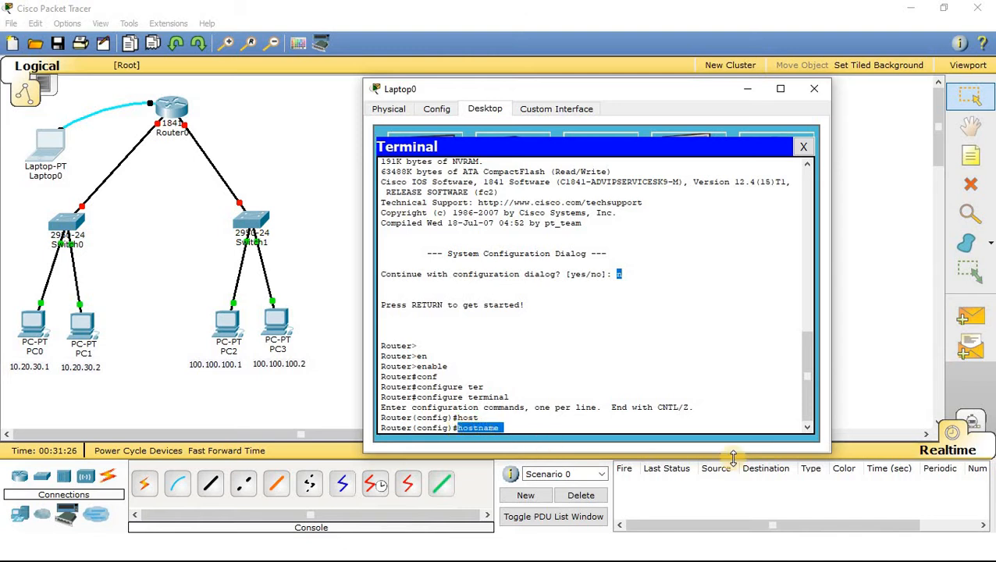
{"action": "left_click", "coordinate": [559, 425]}
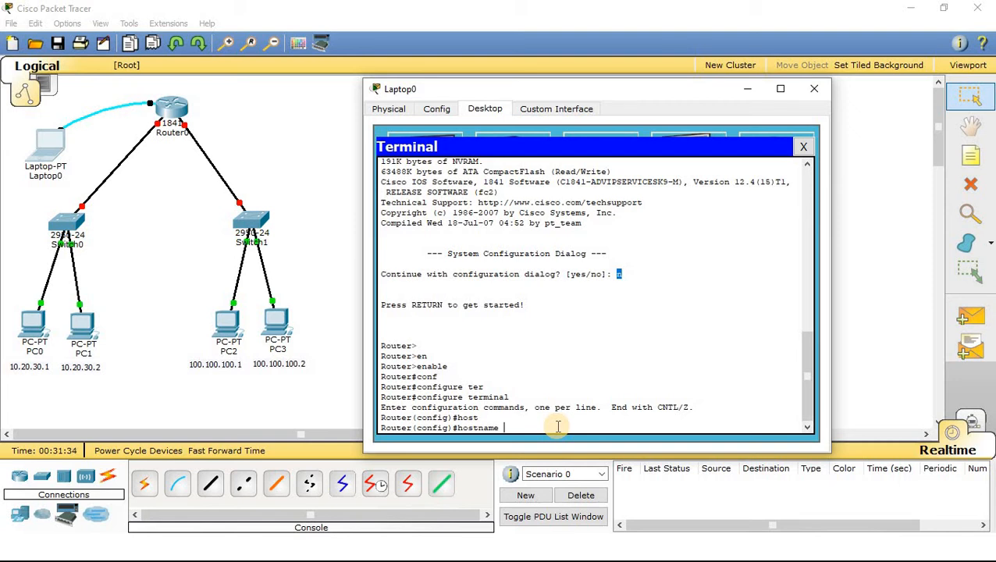
{"action": "type", "text": "Hunter"}
{"action": "key", "text": "Return"}
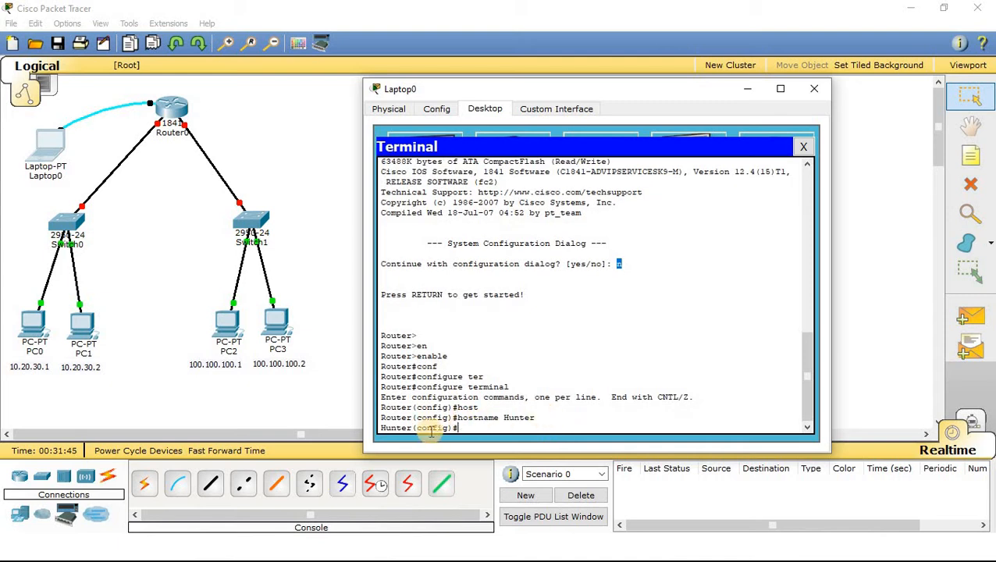
{"action": "left_click_drag", "start_coordinate": [383, 429], "coordinate": [466, 425]}
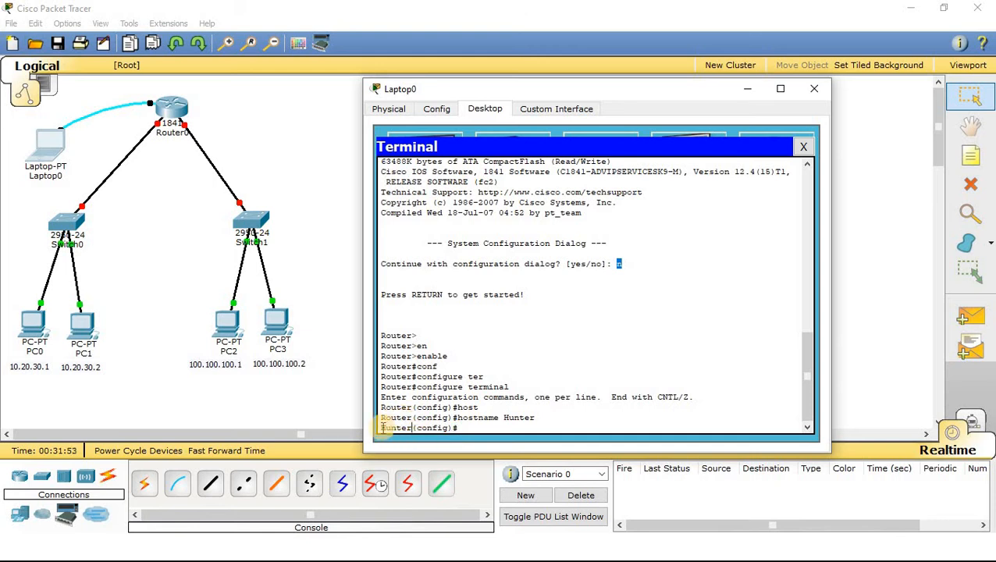
{"action": "left_click_drag", "start_coordinate": [379, 427], "coordinate": [413, 428]}
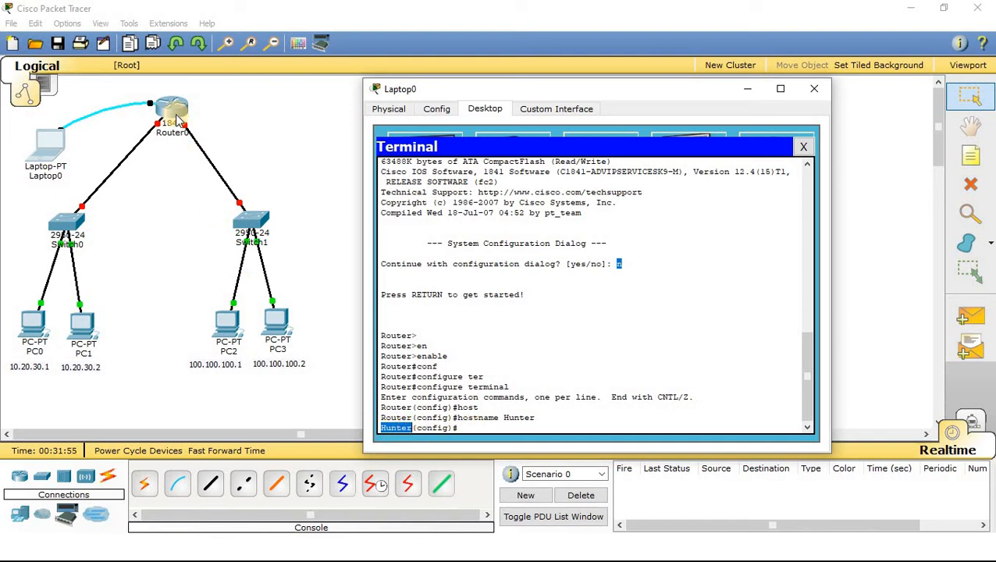
{"action": "left_click", "coordinate": [471, 428]}
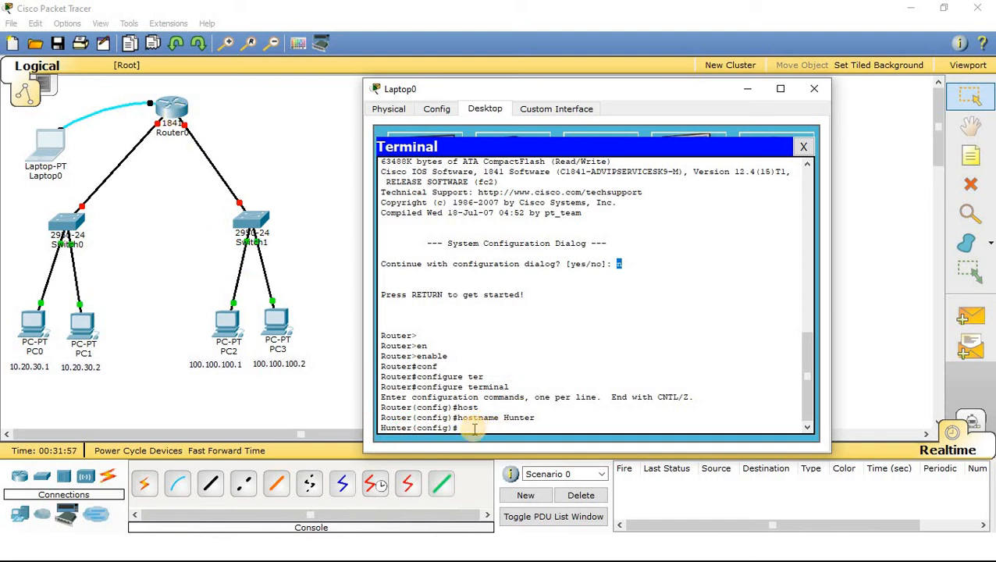
{"action": "left_click_drag", "start_coordinate": [473, 428], "coordinate": [375, 428]}
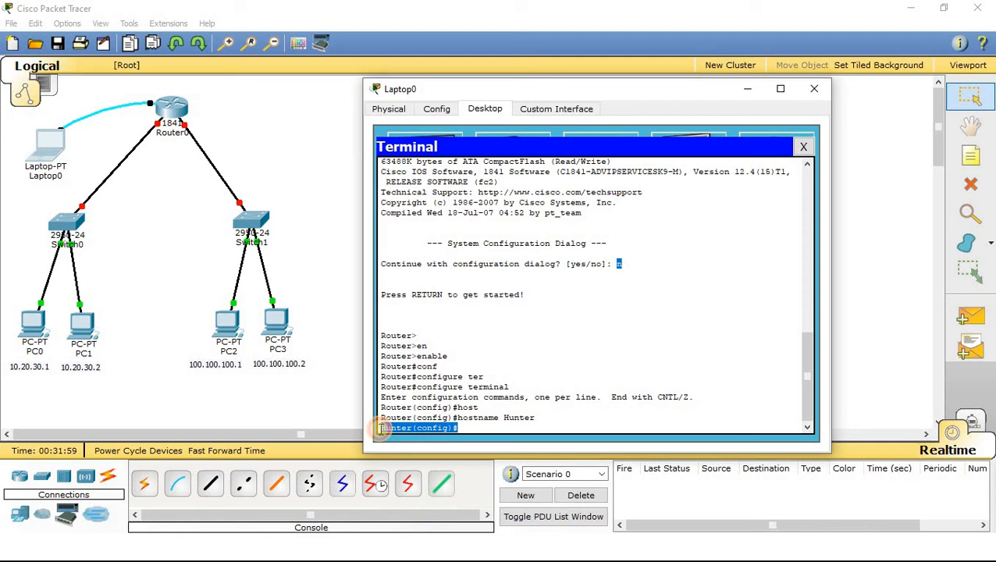
Set the router's message-of-the-day banner to "Wellcome Friend" using banner motd with % as the delimiter.
{"action": "left_click", "coordinate": [474, 429]}
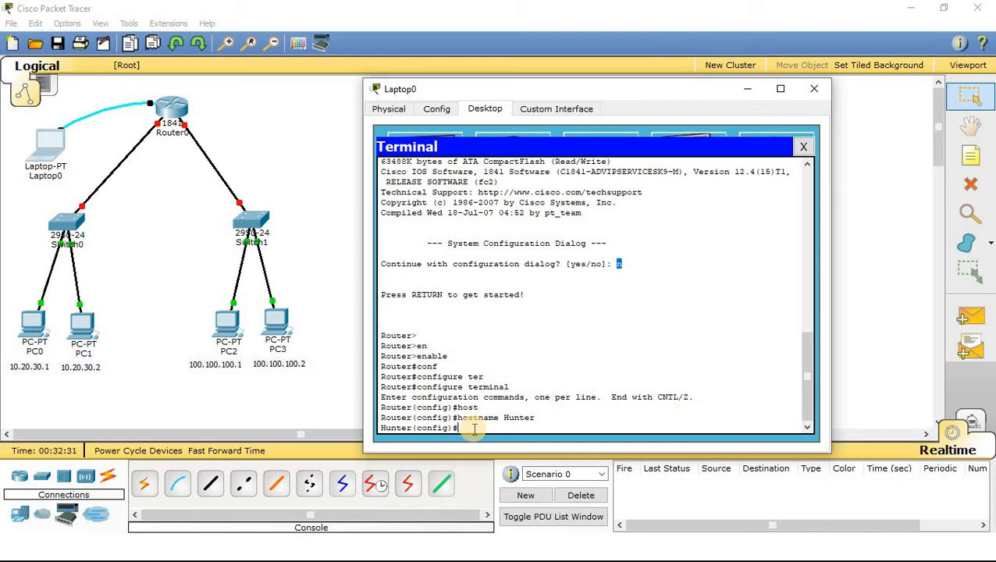
{"action": "type", "text": "bann"}
{"action": "key", "text": "Tab"}
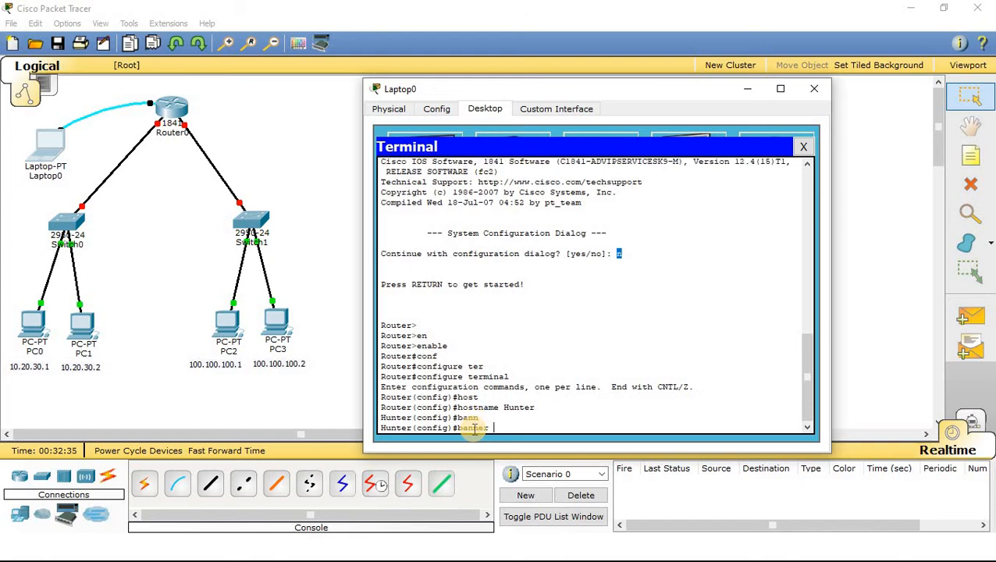
{"action": "type", "text": "motd #"}
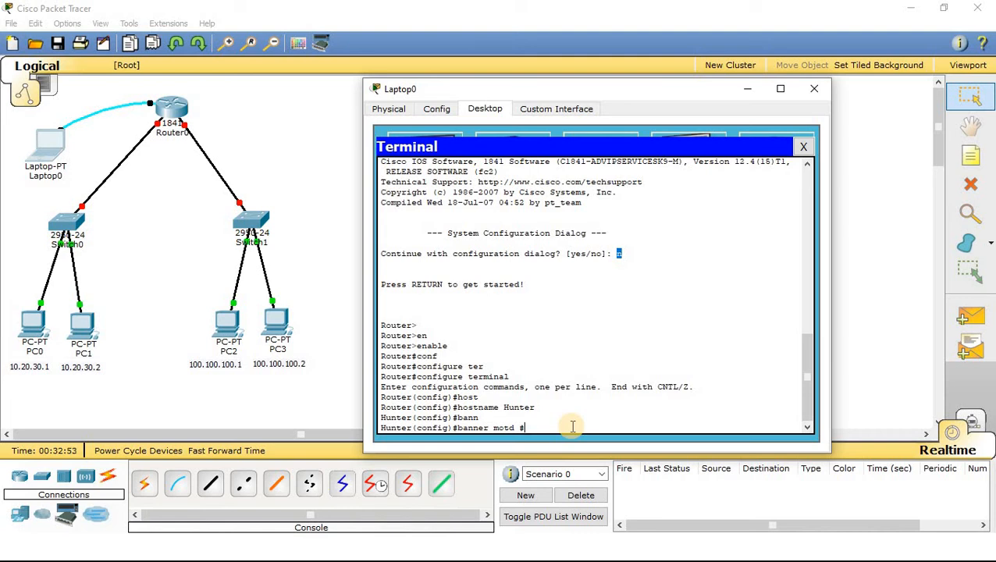
{"action": "key", "text": "BackSpace"}
{"action": "type", "text": "%"}
{"action": "type", "text": "Wellcome friend"}
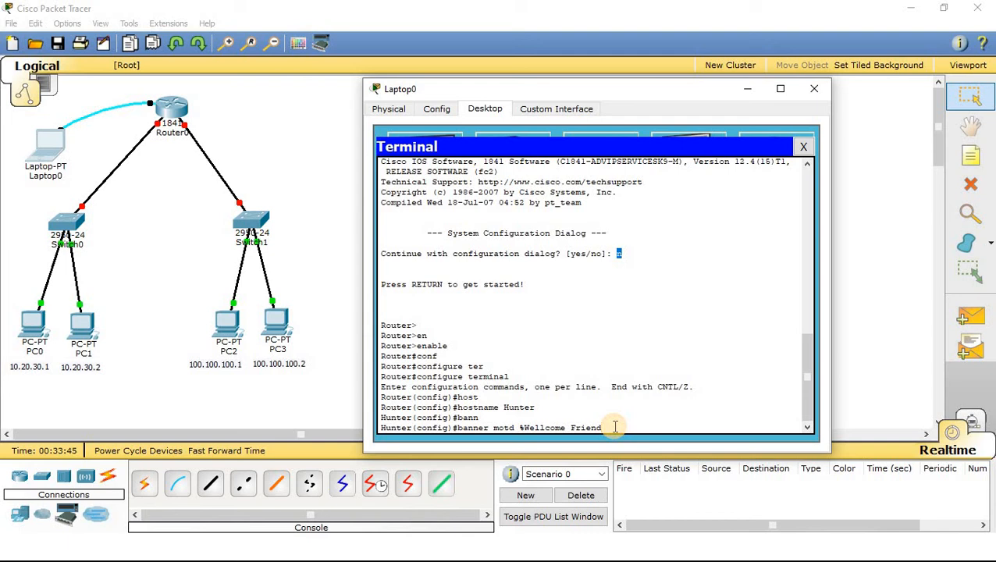
{"action": "type", "text": "%"}
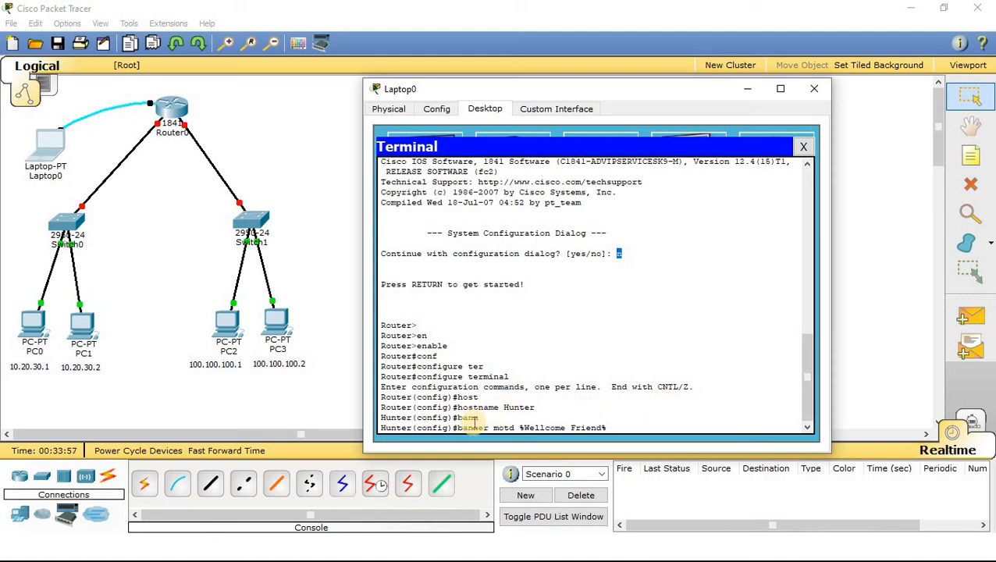
{"action": "left_click_drag", "start_coordinate": [459, 428], "coordinate": [515, 428]}
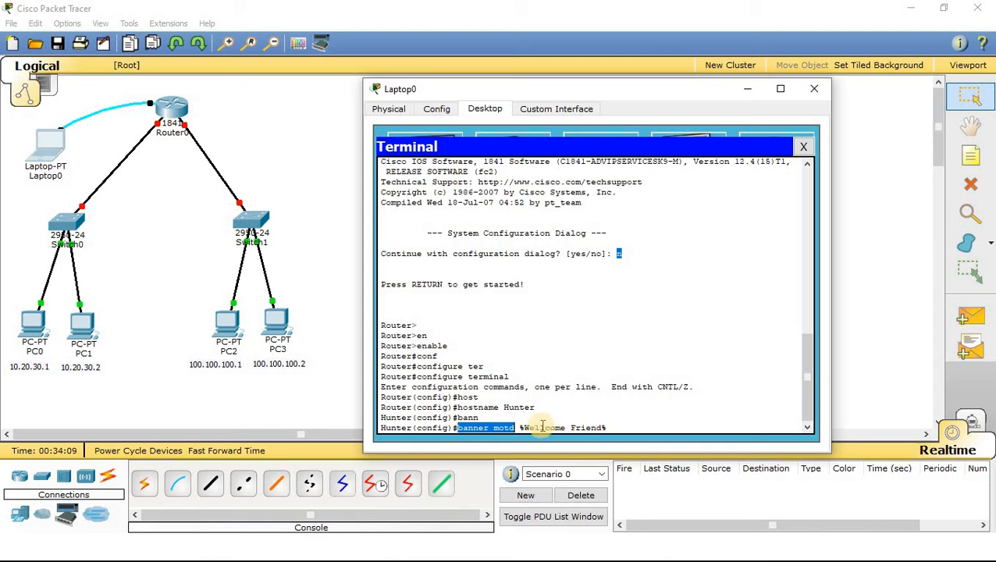
{"action": "left_click_drag", "start_coordinate": [524, 428], "coordinate": [624, 427]}
{"action": "left_click", "coordinate": [624, 427]}
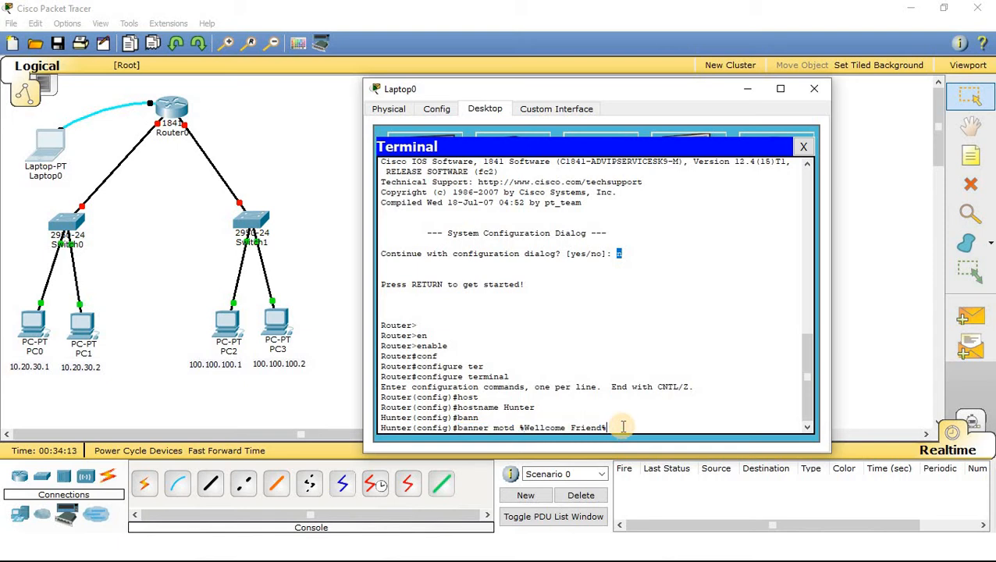
{"action": "key", "text": "Return"}
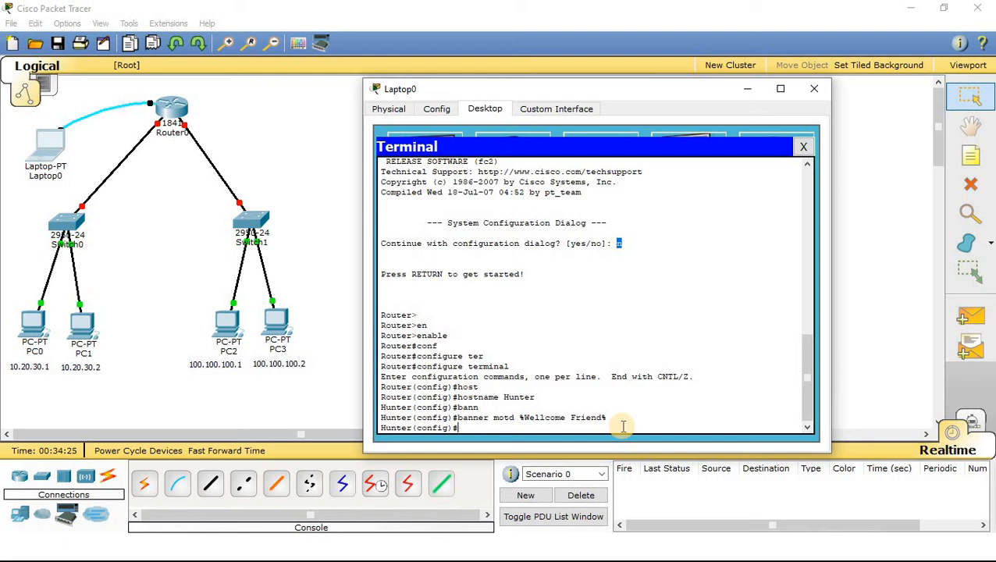
Leave the router's global configuration mode with the exit command and return to the privileged prompt.
{"action": "type", "text": "exit"}
{"action": "key", "text": "Return"}
{"action": "key", "text": "Return"}
{"action": "key", "text": "Return"}
{"action": "key", "text": "Return"}
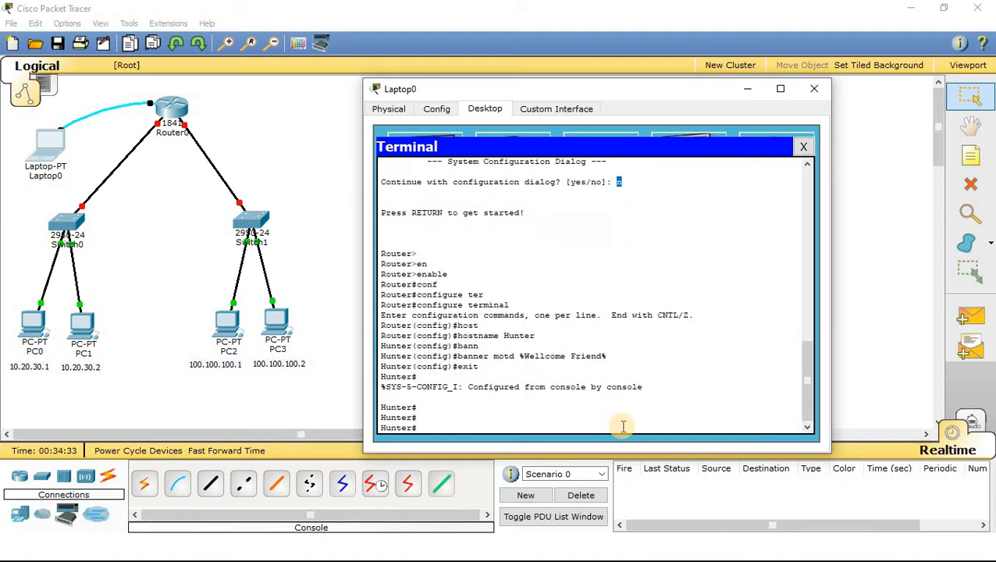
Exit the router's console session and start it again to display the login banner.
{"action": "left_click_drag", "start_coordinate": [434, 408], "coordinate": [367, 402]}
{"action": "left_click", "coordinate": [442, 428]}
{"action": "left_click_drag", "start_coordinate": [441, 428], "coordinate": [370, 418]}
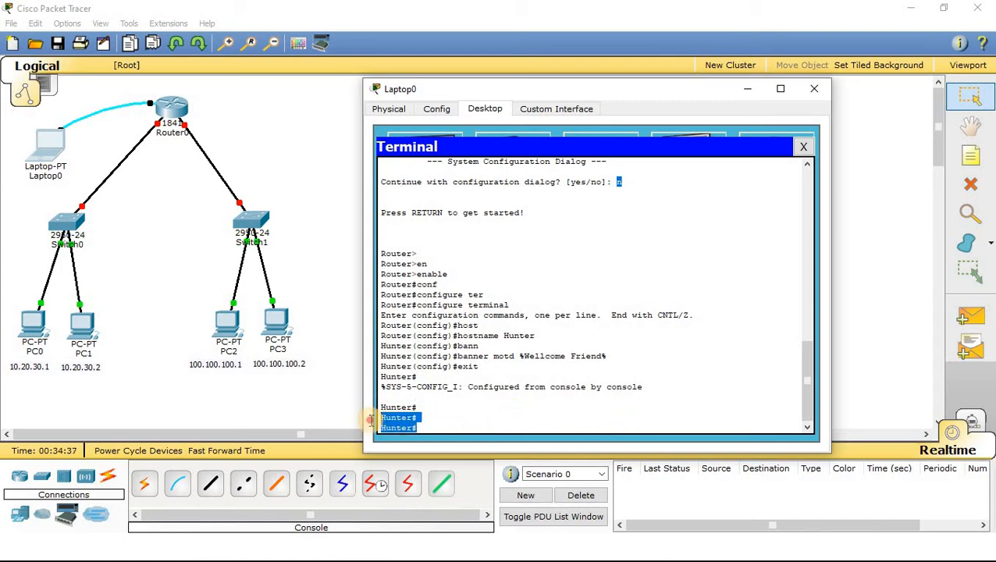
{"action": "left_click", "coordinate": [439, 425]}
{"action": "type", "text": "exit"}
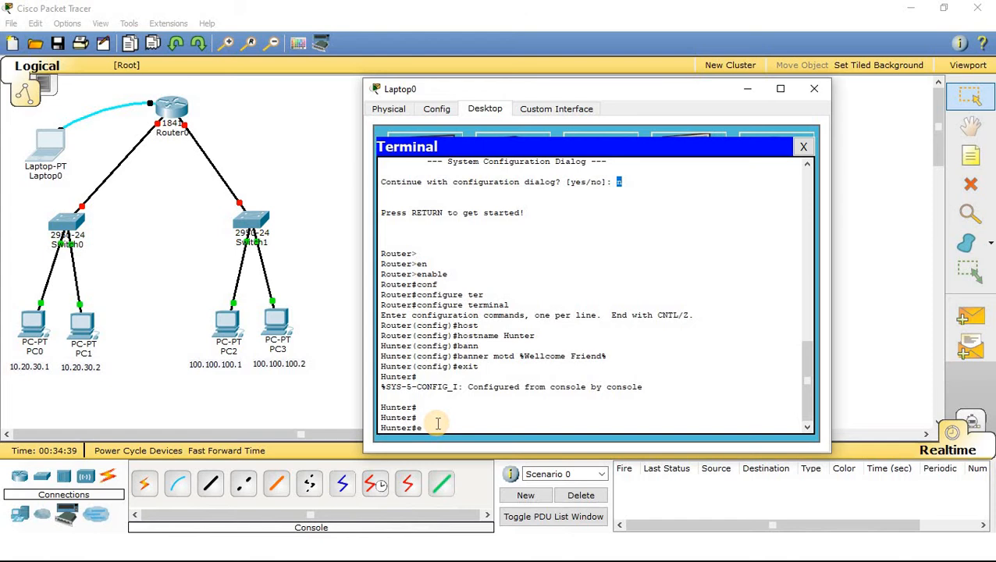
{"action": "key", "text": "Return"}
{"action": "key", "text": "Return"}
{"action": "key", "text": "Return"}
{"action": "key", "text": "Return"}
{"action": "key", "text": "Return"}
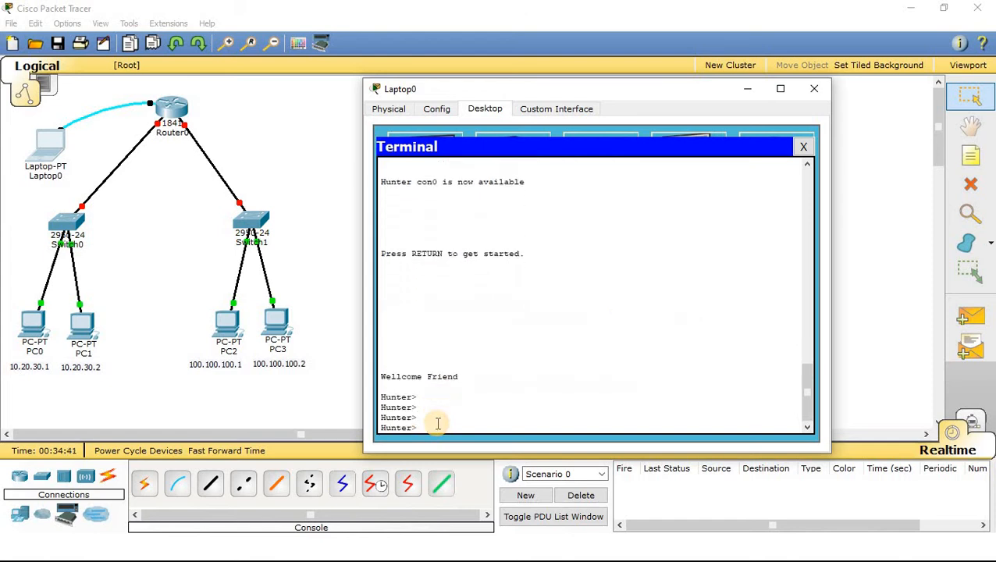
Examine the message-of-the-day banner and the user-mode prompt shown after reconnecting to the router.
{"action": "left_click_drag", "start_coordinate": [467, 377], "coordinate": [378, 373]}
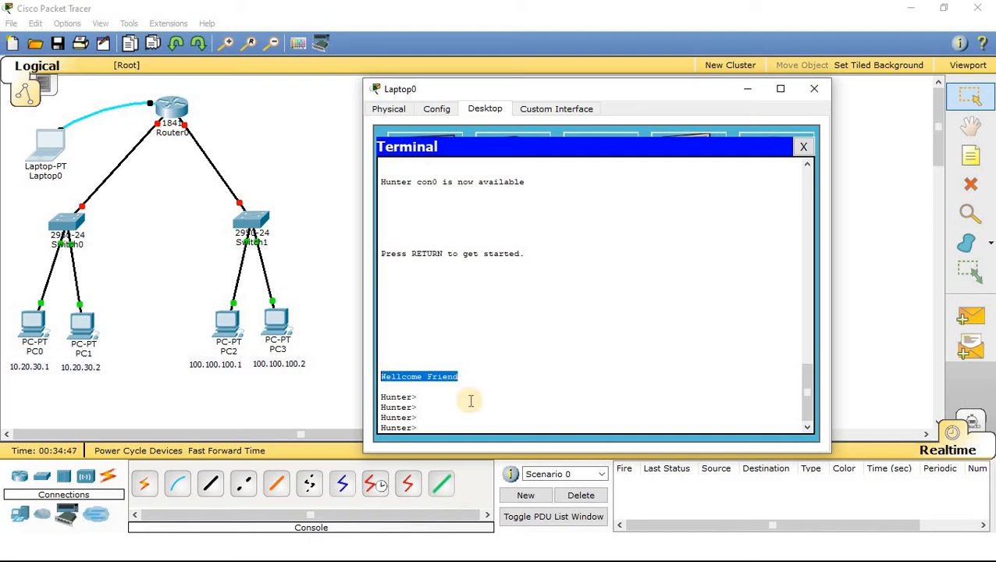
{"action": "left_click_drag", "start_coordinate": [488, 374], "coordinate": [378, 378]}
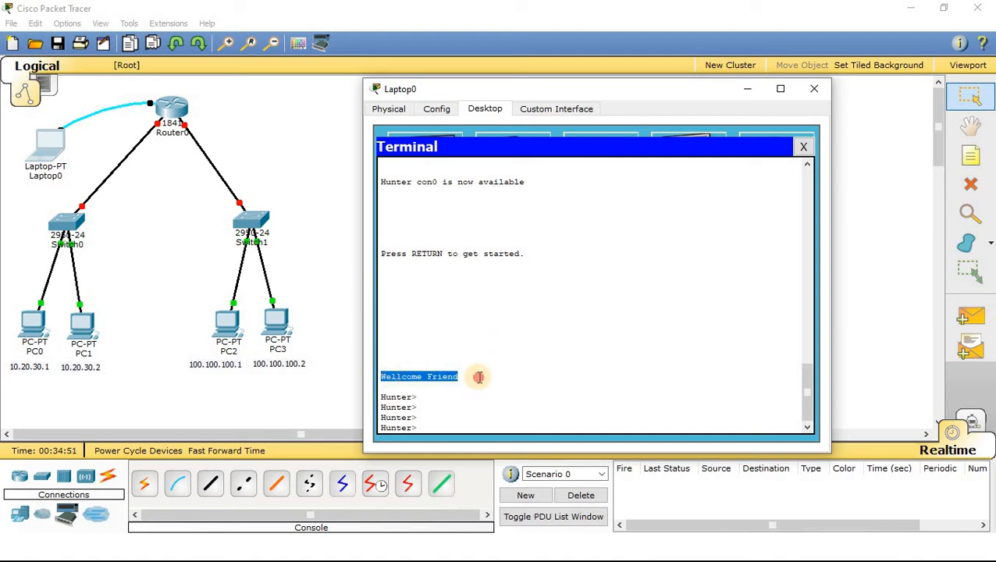
{"action": "left_click_drag", "start_coordinate": [474, 375], "coordinate": [376, 378]}
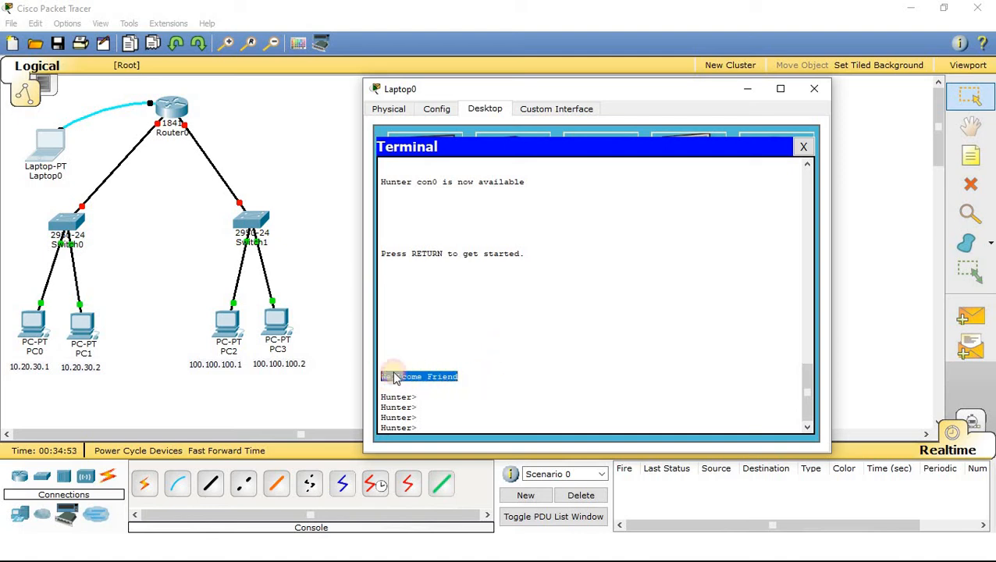
{"action": "left_click", "coordinate": [474, 372]}
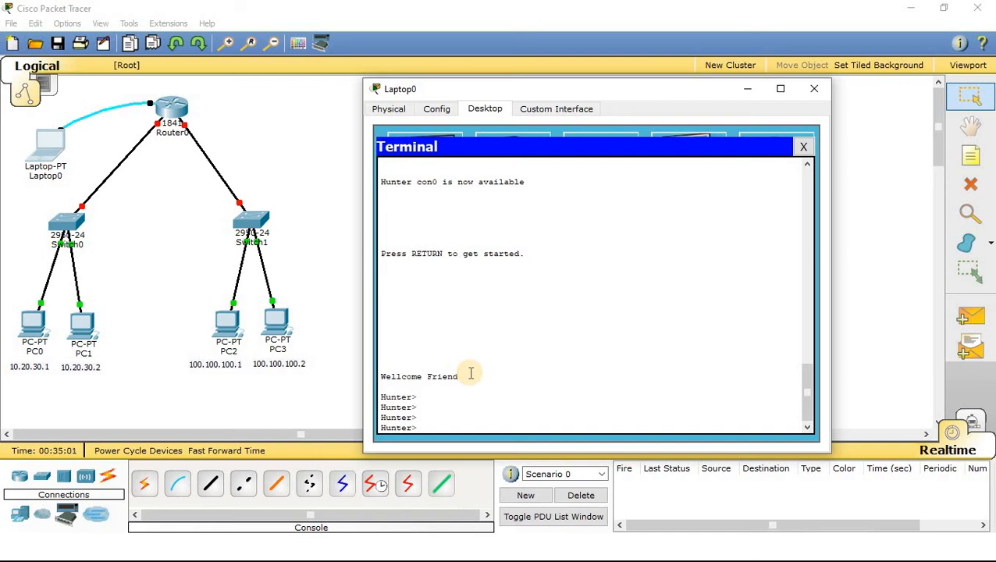
{"action": "left_click_drag", "start_coordinate": [463, 377], "coordinate": [372, 376]}
{"action": "left_click", "coordinate": [474, 418]}
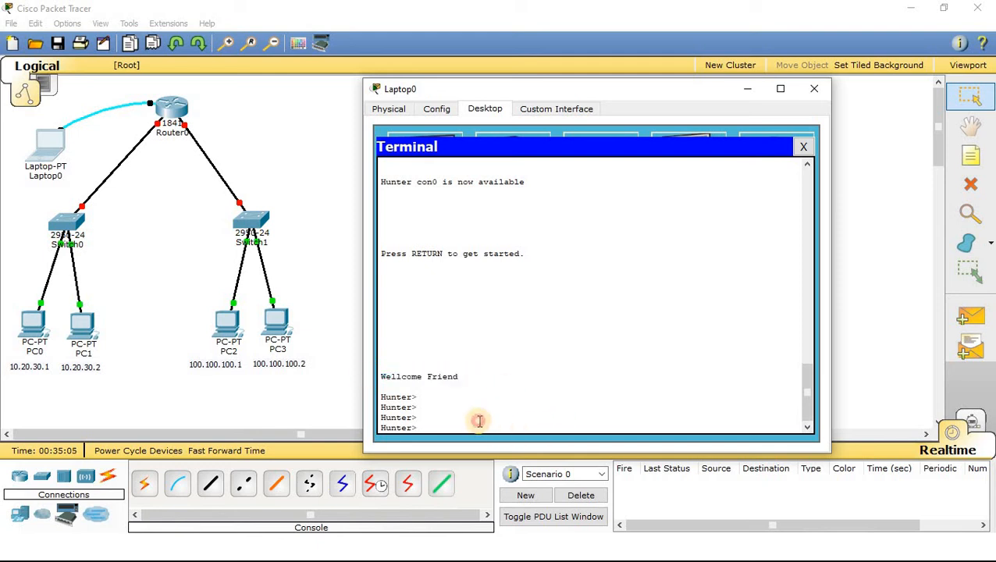
{"action": "left_click", "coordinate": [447, 426]}
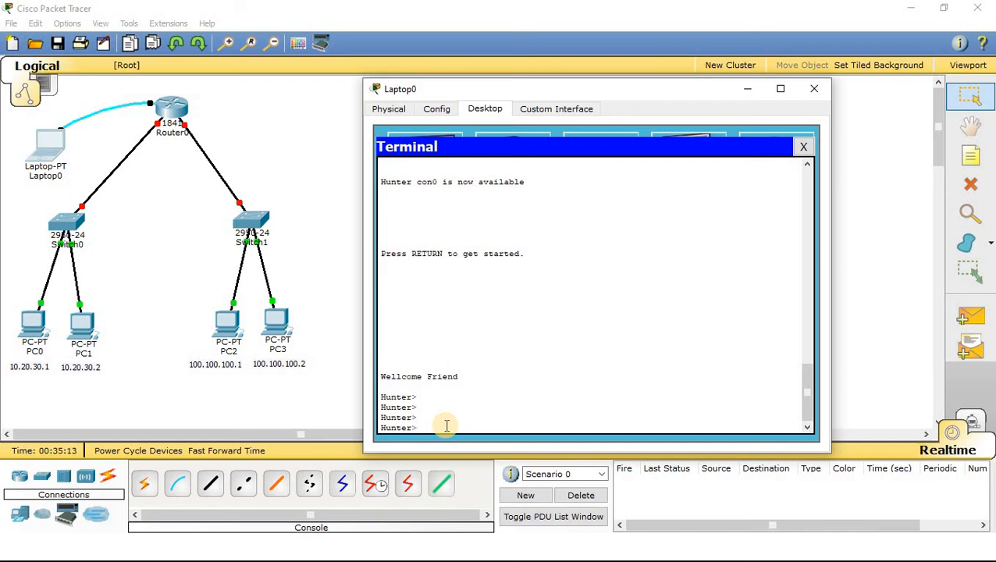
{"action": "left_click_drag", "start_coordinate": [434, 420], "coordinate": [356, 422]}
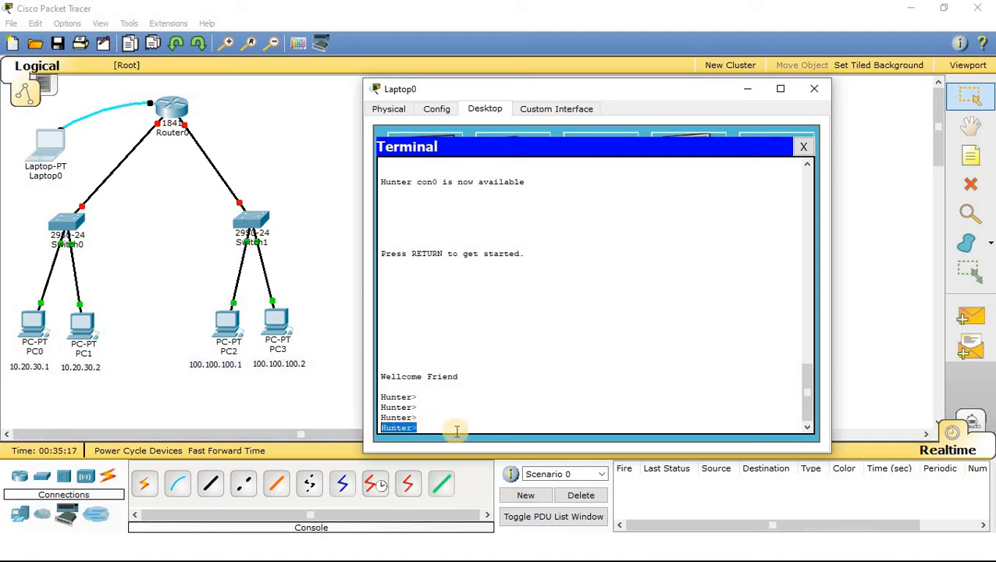
Enter the router's privileged mode again with the enable command.
{"action": "left_click", "coordinate": [431, 432]}
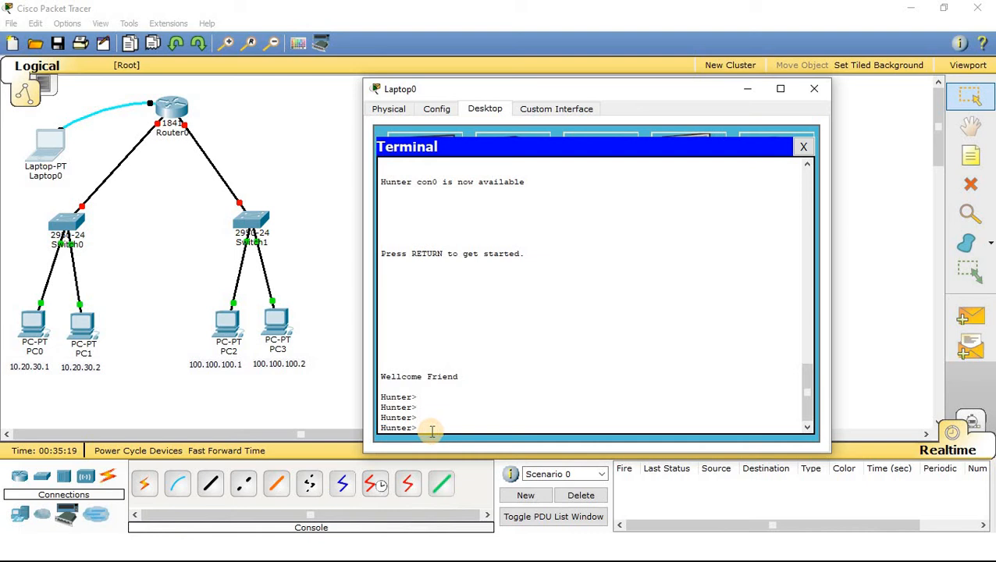
{"action": "type", "text": "en"}
{"action": "key", "text": "Tab"}
{"action": "key", "text": "Return"}
{"action": "key", "text": "Return"}
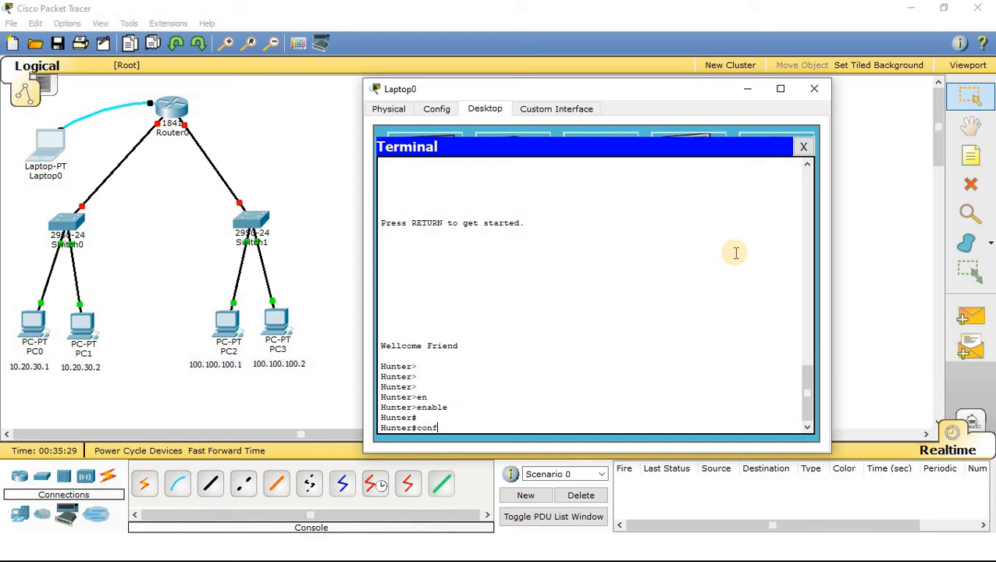
Return to the router's global configuration mode with the configure terminal command.
{"action": "type", "text": "conf"}
{"action": "key", "text": "Tab"}
{"action": "type", "text": "ter"}
{"action": "key", "text": "Tab"}
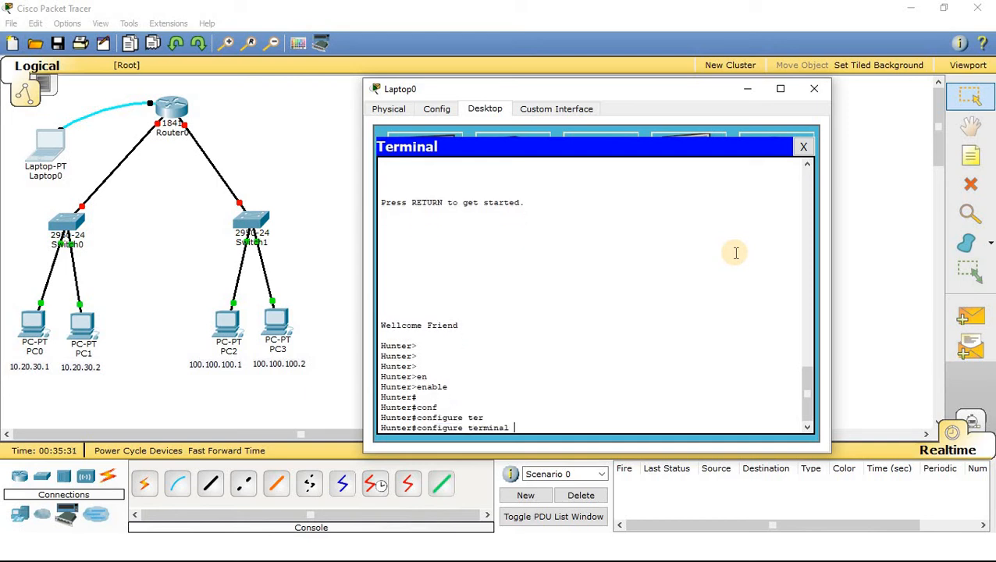
{"action": "key", "text": "Return"}
{"action": "key", "text": "Return"}
{"action": "key", "text": "Return"}
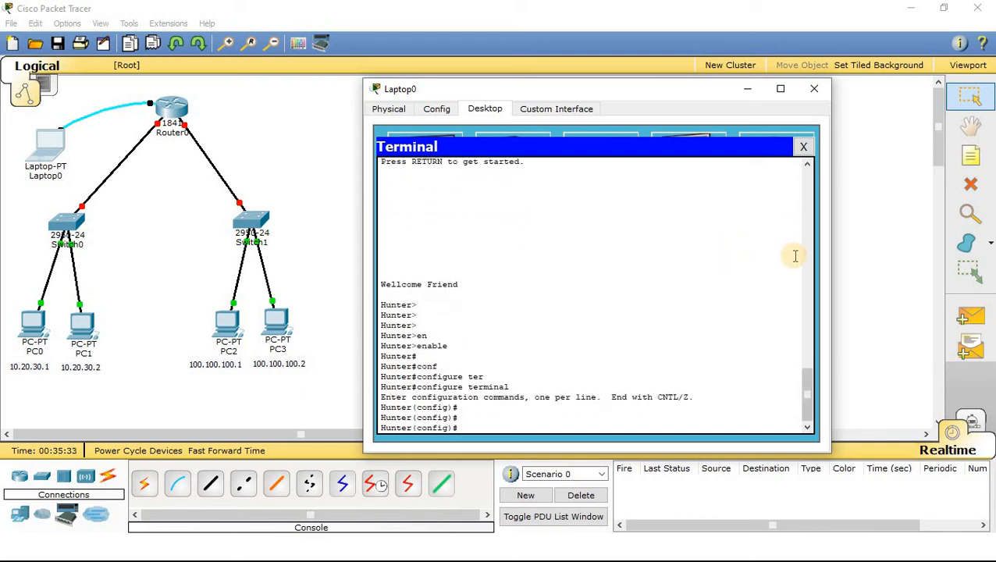
Start an interface fastEthernet command in global configuration mode and check the router's FastEthernet ports in its configuration window.
{"action": "left_click_drag", "start_coordinate": [463, 428], "coordinate": [380, 428]}
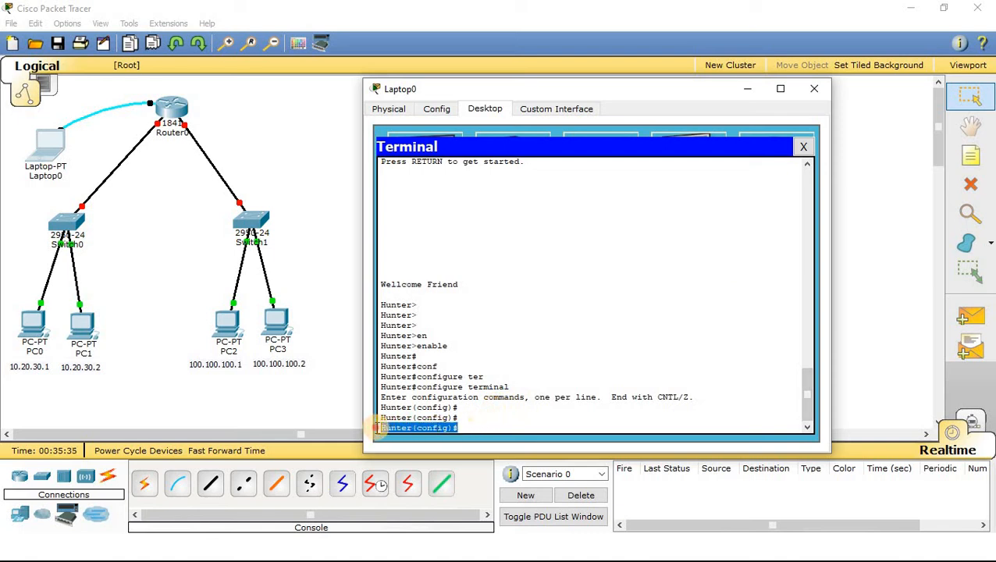
{"action": "left_click", "coordinate": [478, 426]}
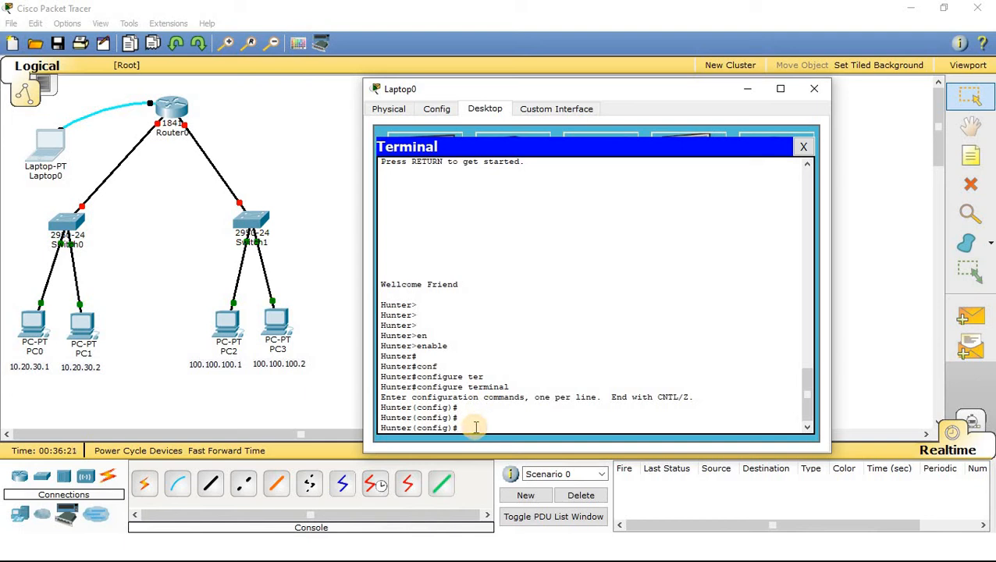
{"action": "key", "text": "Tab"}
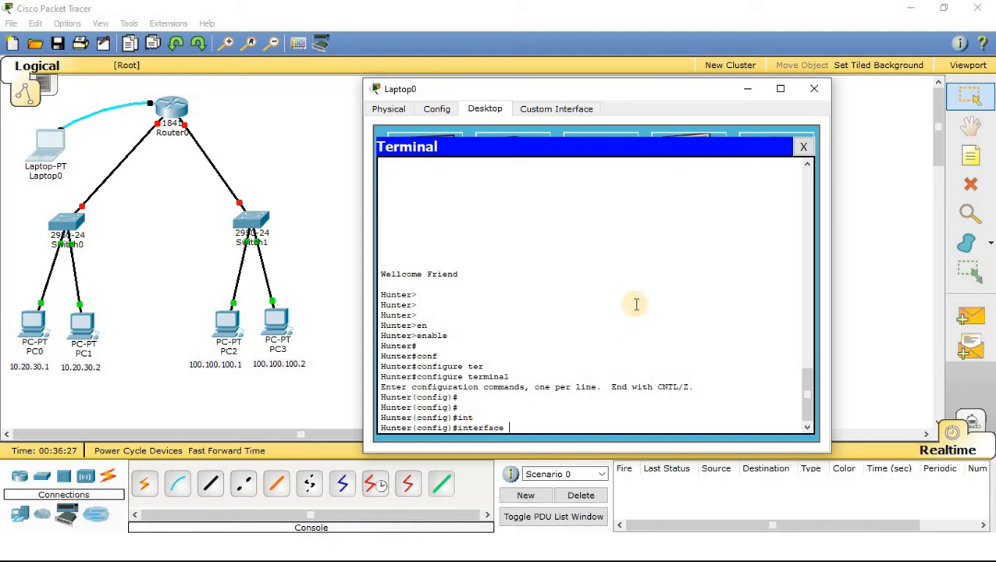
{"action": "type", "text": "fa"}
{"action": "key", "text": "Tab"}
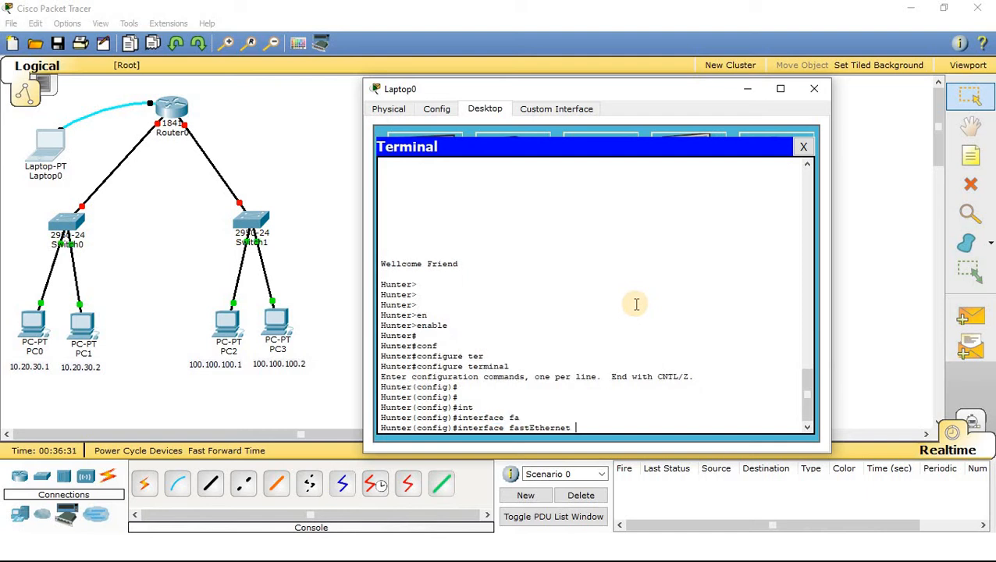
{"action": "left_click", "coordinate": [173, 108]}
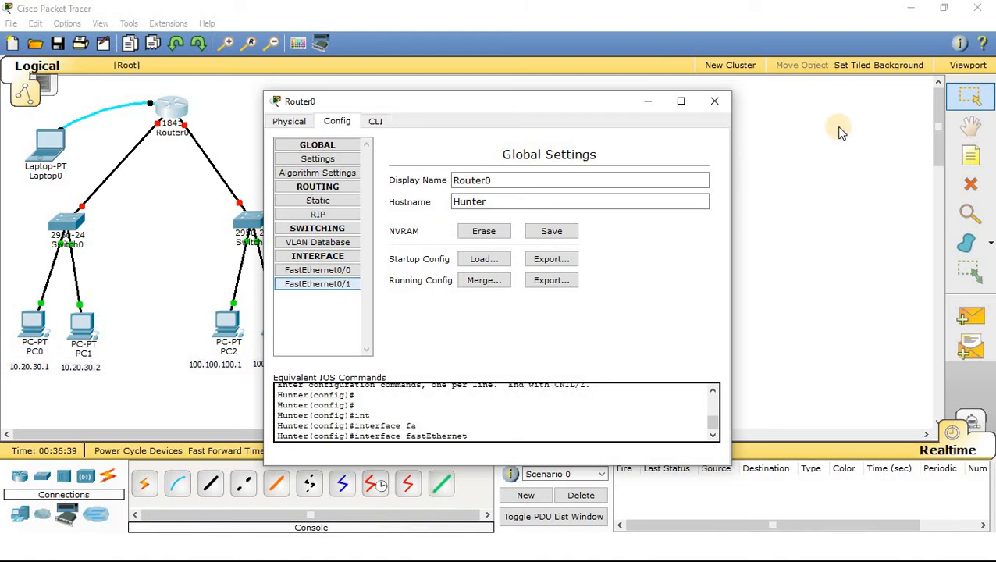
{"action": "left_click", "coordinate": [714, 100]}
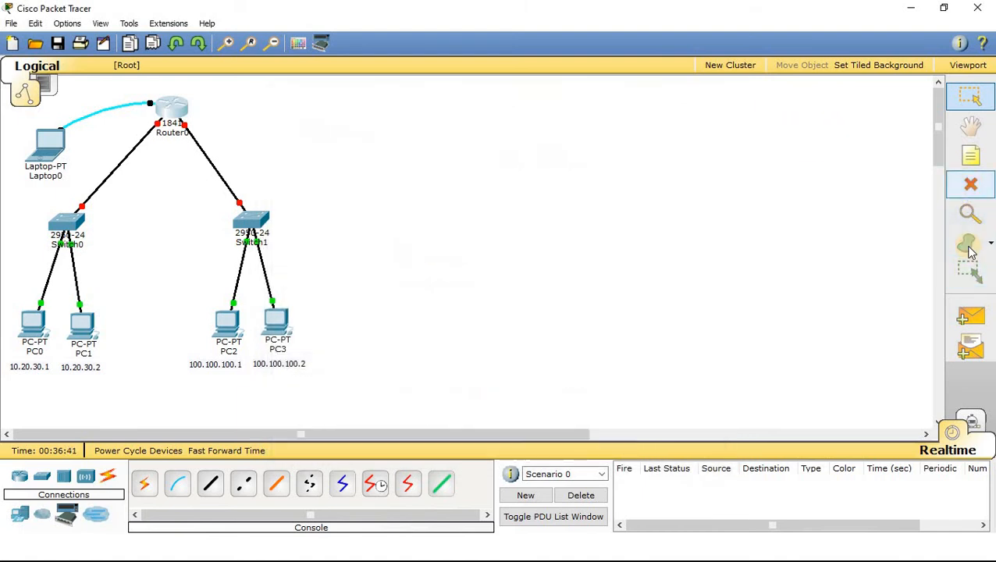
Add a note reading "Fast Ethernet 0/0" just below the IP address labels of PC0 and PC1.
{"action": "left_click", "coordinate": [973, 159]}
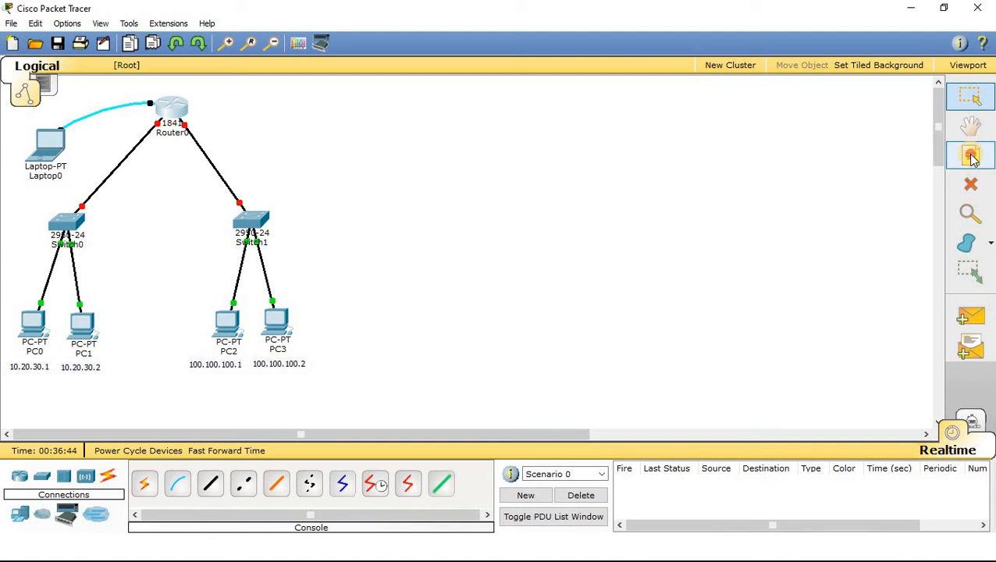
{"action": "left_click", "coordinate": [25, 388]}
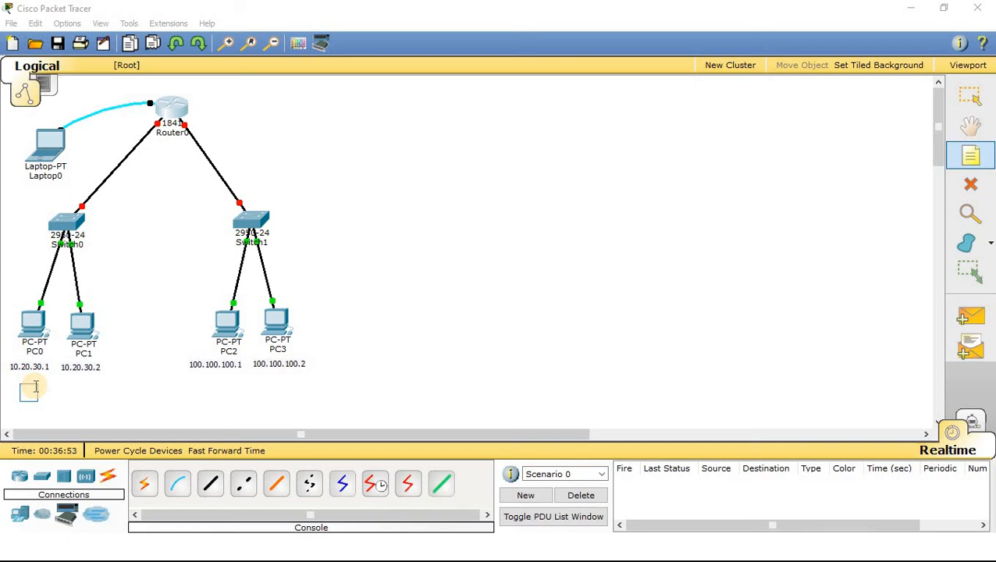
{"action": "type", "text": "F"}
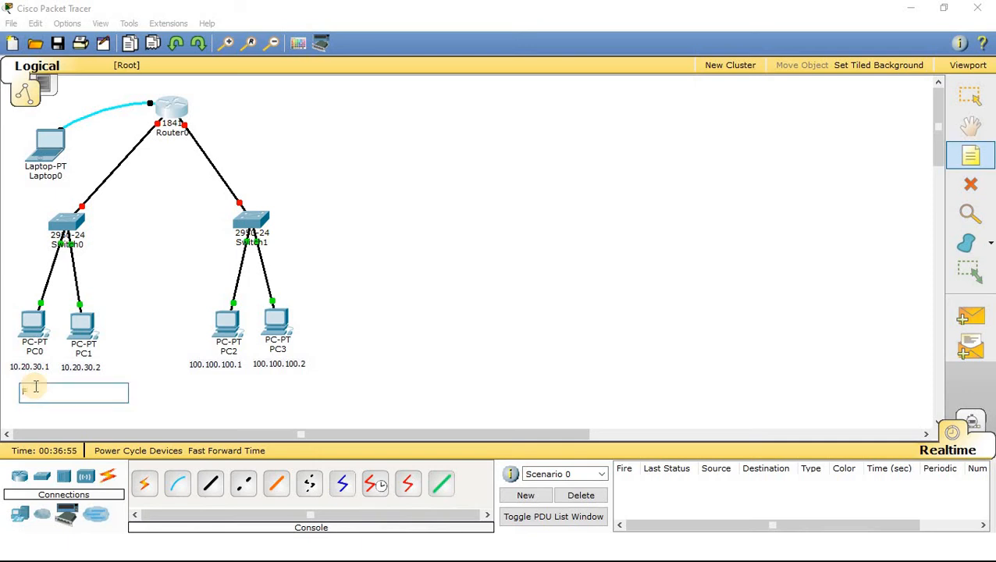
{"action": "type", "text": "astEthernet 0/0"}
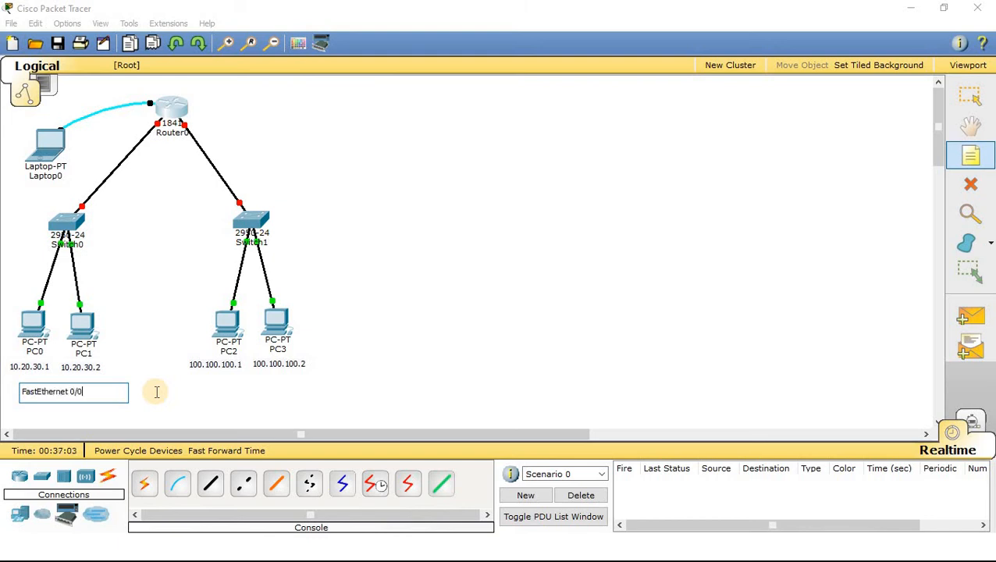
{"action": "key", "text": "ctrl+a"}
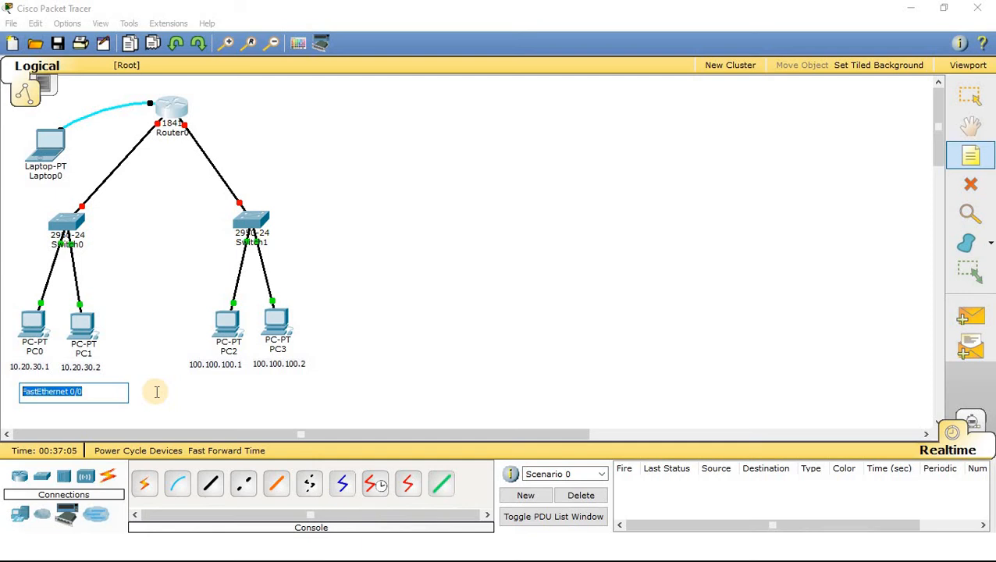
{"action": "left_click", "coordinate": [145, 400]}
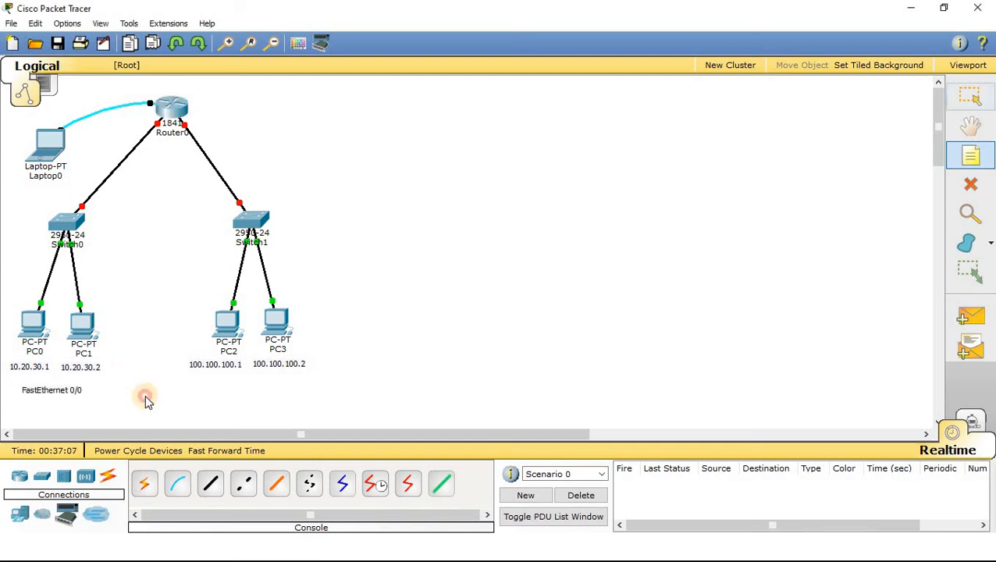
{"action": "left_click", "coordinate": [70, 390]}
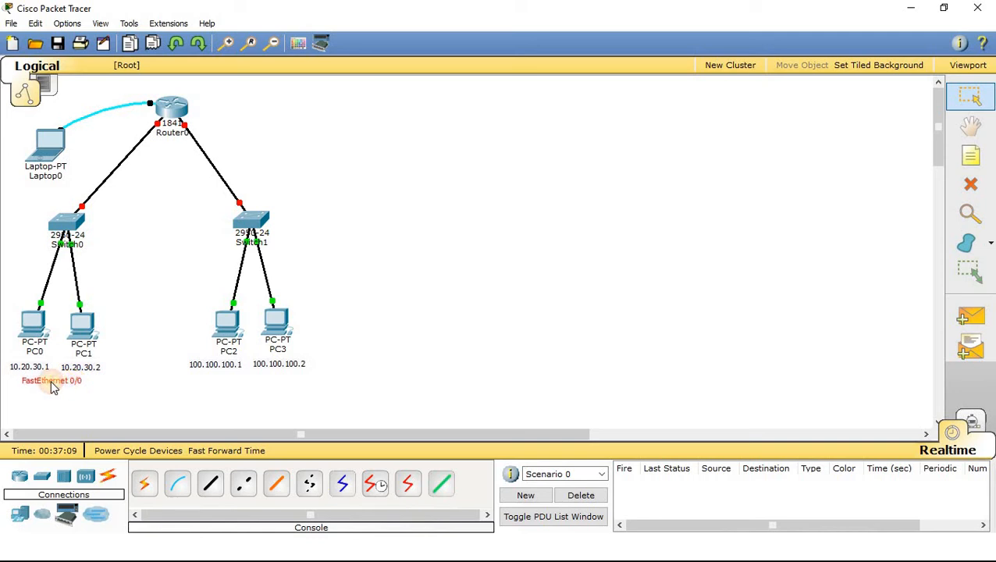
{"action": "double_click", "coordinate": [37, 382]}
{"action": "left_click", "coordinate": [148, 403]}
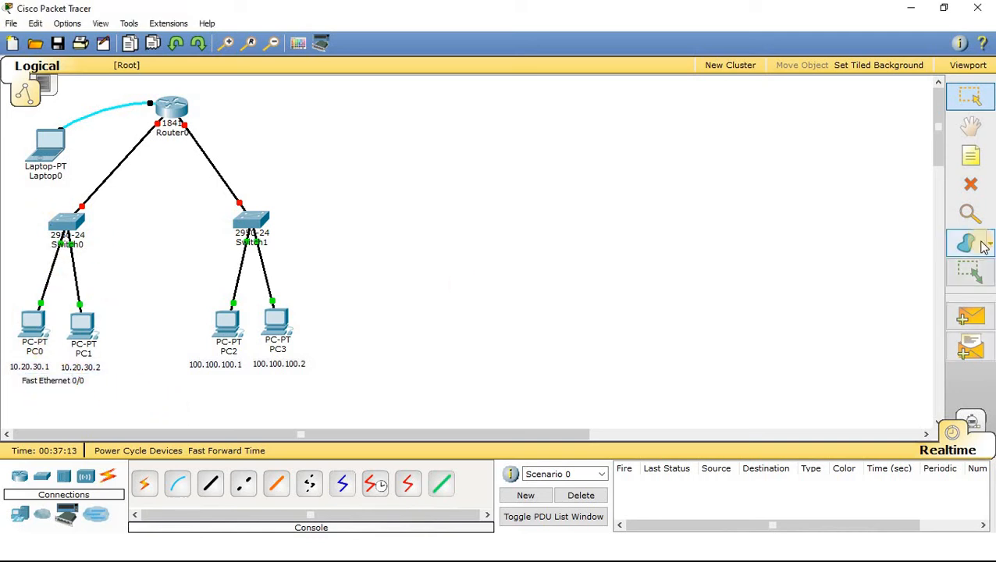
Add a note reading "Fast Ethernet 0/1" just below the IP address labels of PC2 and PC3.
{"action": "left_click", "coordinate": [970, 156]}
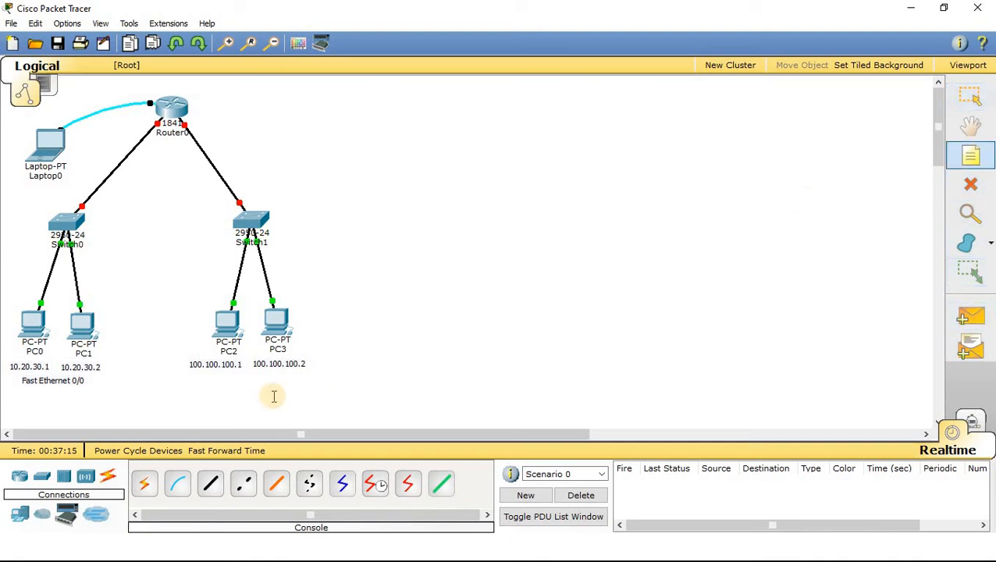
{"action": "left_click", "coordinate": [220, 385]}
{"action": "type", "text": "Fast Ethernet 0/0"}
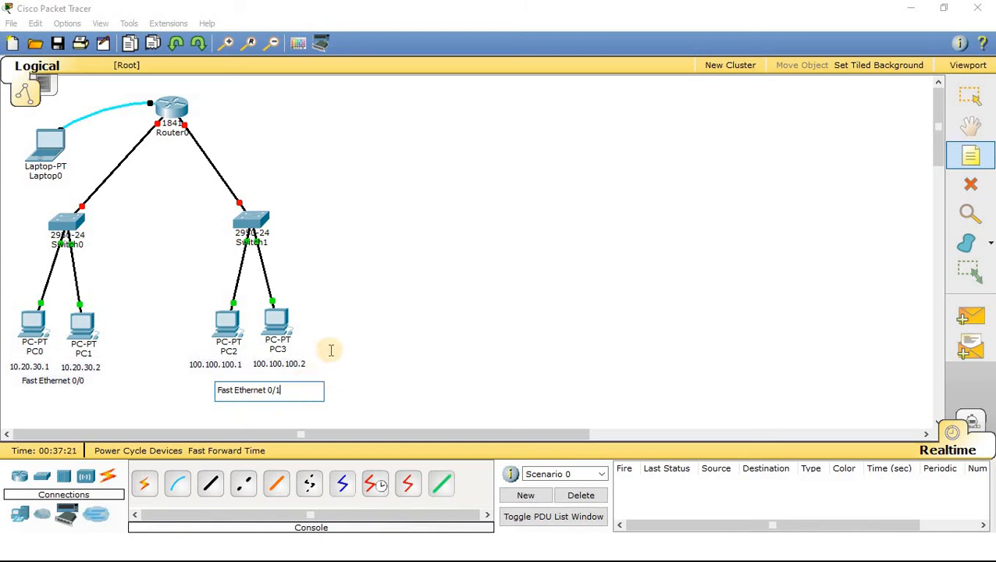
{"action": "left_click", "coordinate": [372, 396]}
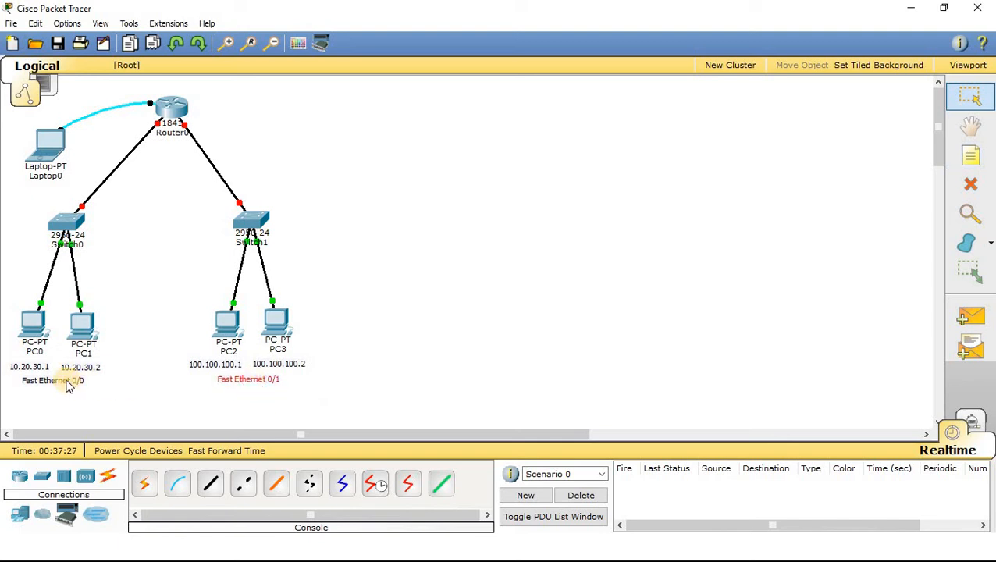
{"action": "left_click", "coordinate": [327, 365]}
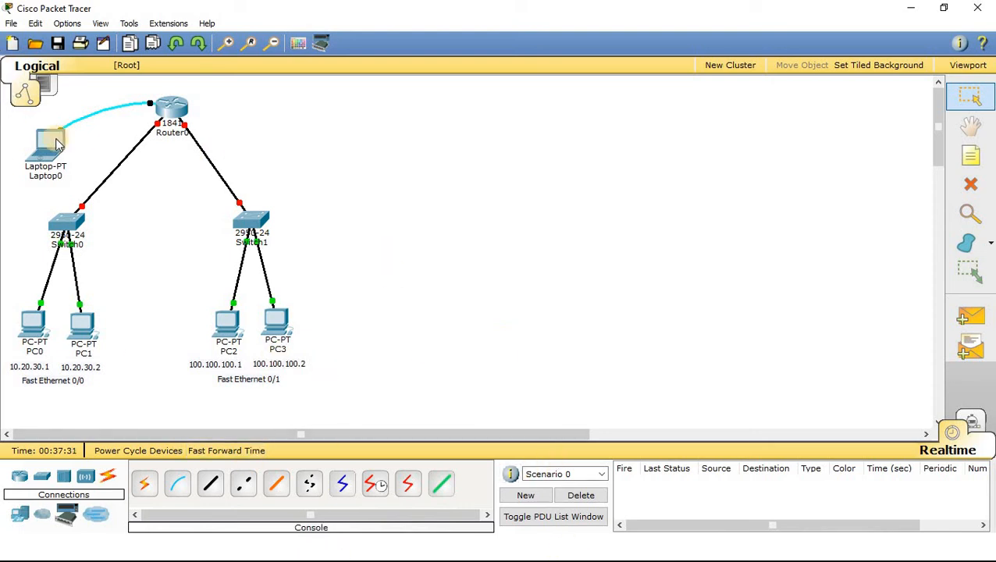
Return to Laptop0's terminal and complete the command as interface fastEthernet0/0 to enter that interface's configuration mode.
{"action": "mouse_move", "coordinate": [485, 556]}
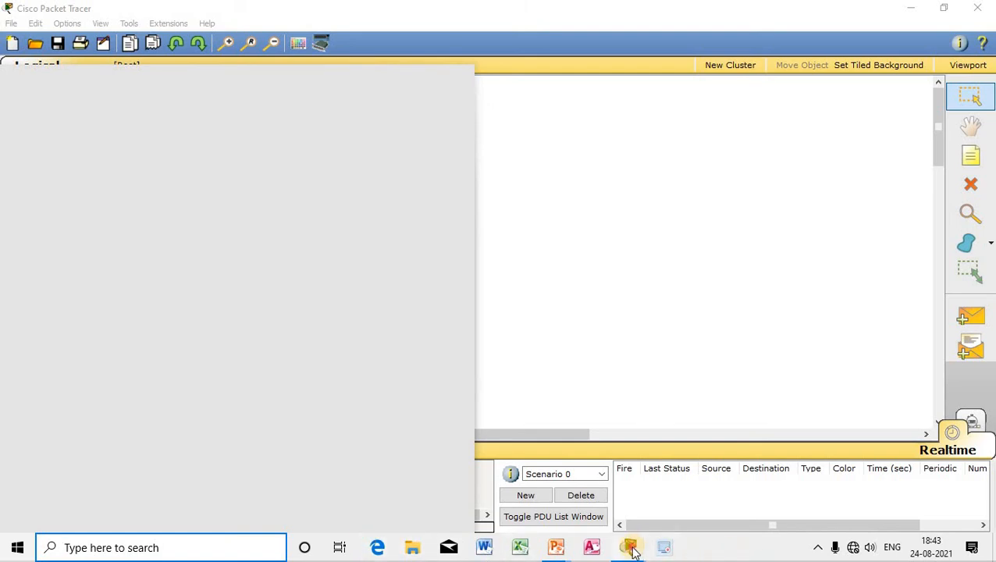
{"action": "mouse_move", "coordinate": [634, 552]}
{"action": "left_click", "coordinate": [696, 497]}
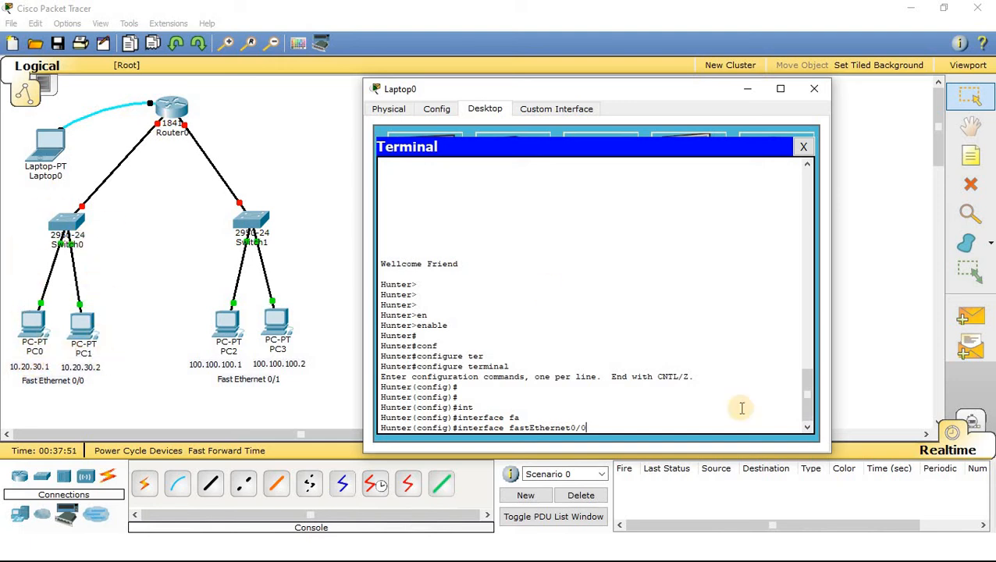
{"action": "key", "text": "Return"}
{"action": "key", "text": "Return"}
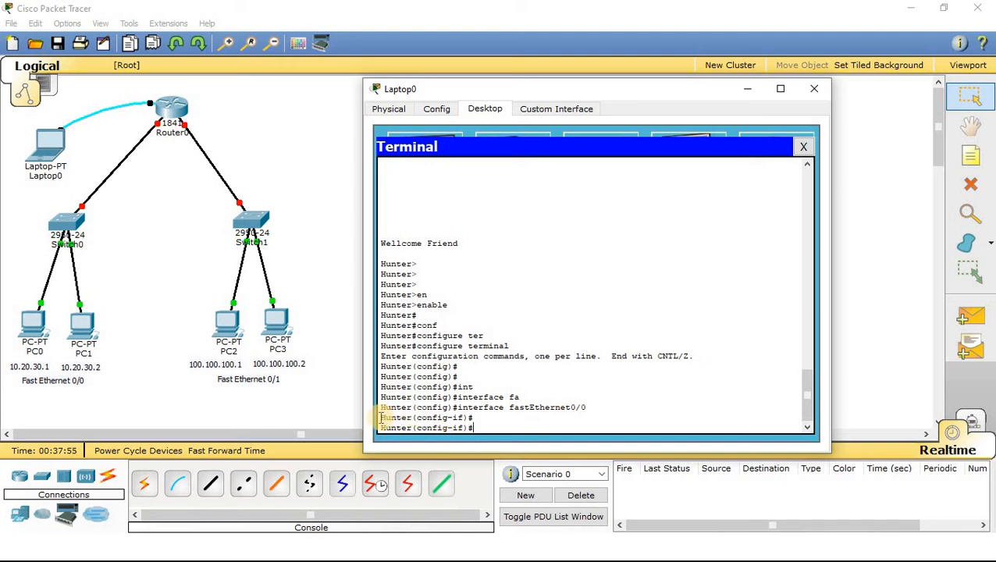
Examine the interface configuration prompt and the interface name in the command entered above it.
{"action": "left_click_drag", "start_coordinate": [381, 418], "coordinate": [469, 419]}
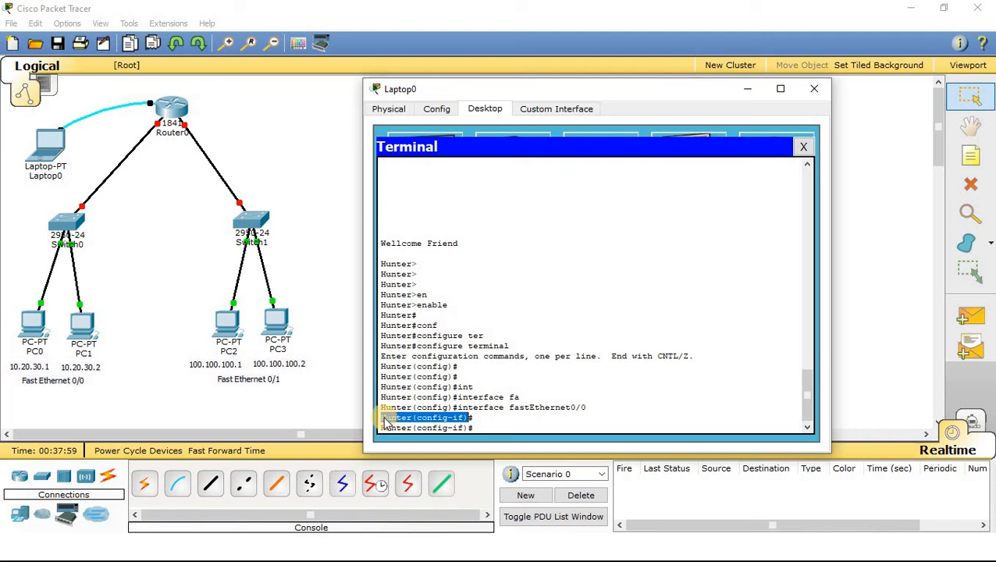
{"action": "left_click_drag", "start_coordinate": [474, 418], "coordinate": [381, 419]}
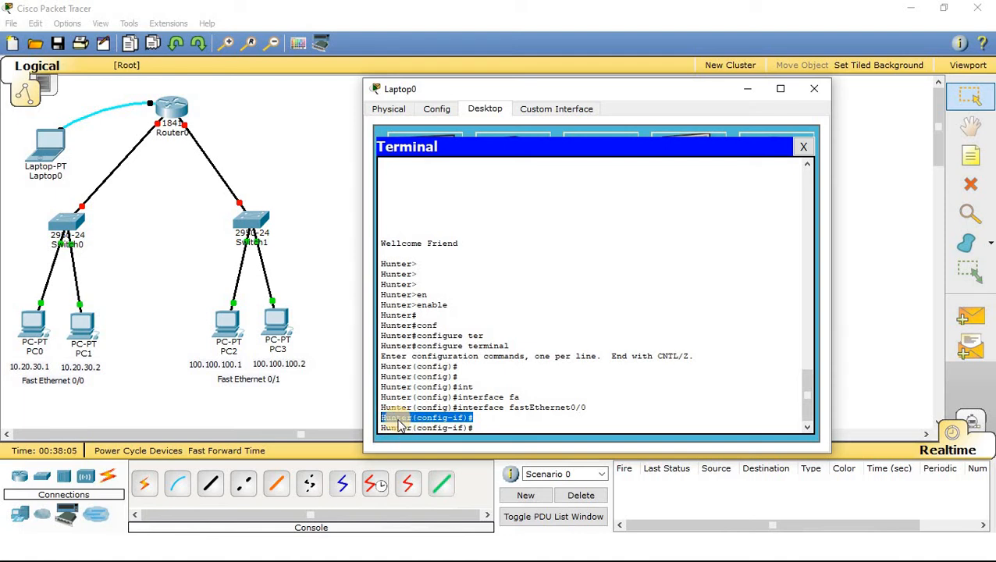
{"action": "left_click_drag", "start_coordinate": [417, 418], "coordinate": [461, 419]}
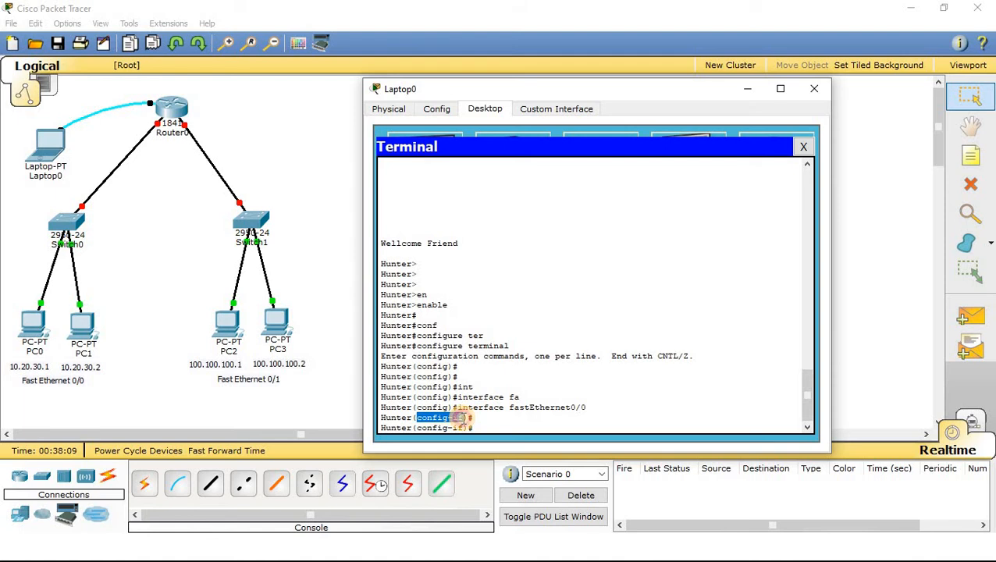
{"action": "left_click", "coordinate": [460, 418]}
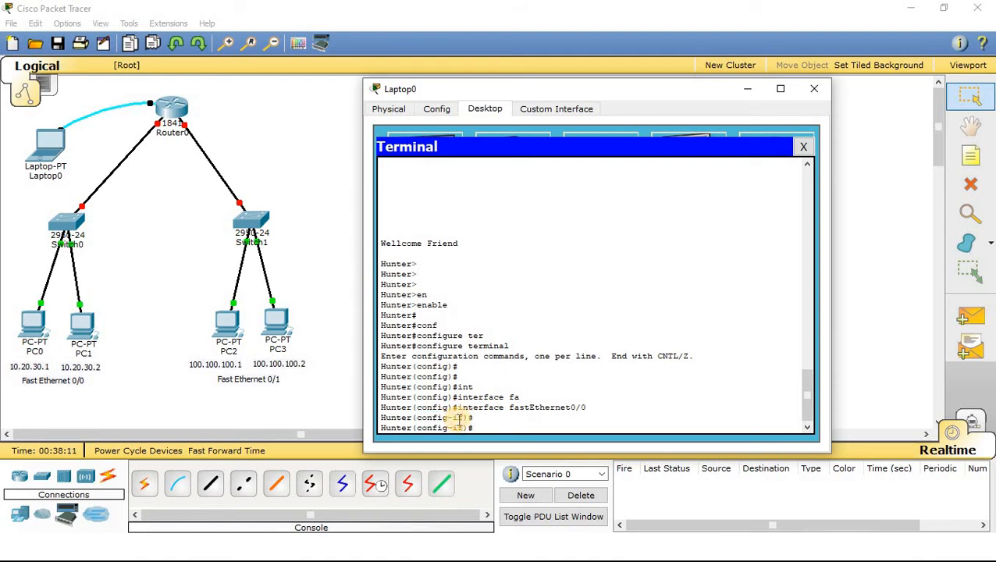
{"action": "double_click", "coordinate": [460, 418]}
{"action": "left_click_drag", "start_coordinate": [509, 407], "coordinate": [596, 410]}
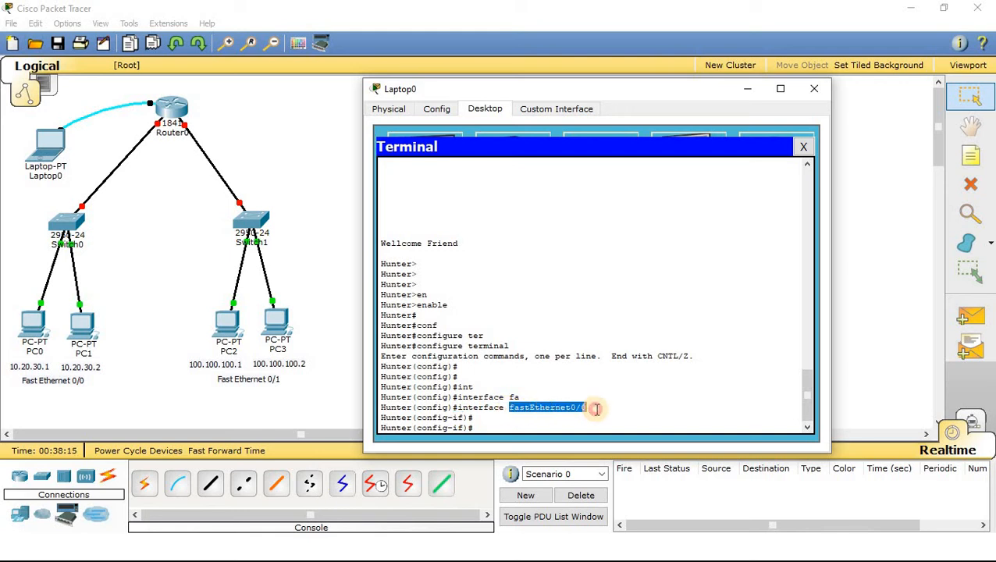
{"action": "left_click", "coordinate": [531, 416]}
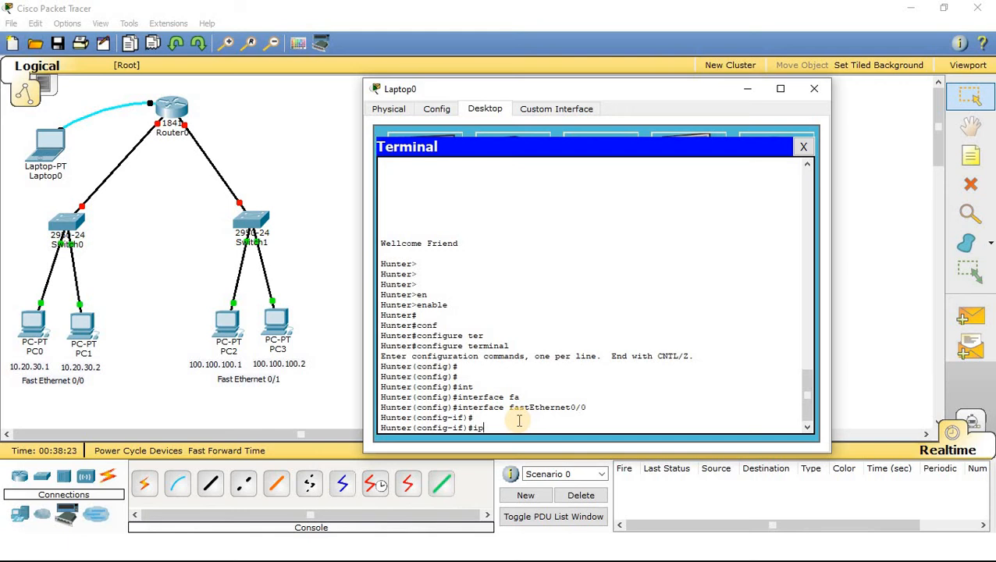
Assign IP address 10.0.0.1 with subnet mask 255.0.0.0 to the router's FastEthernet0/0 interface using the ip address command.
{"action": "key", "text": "Tab"}
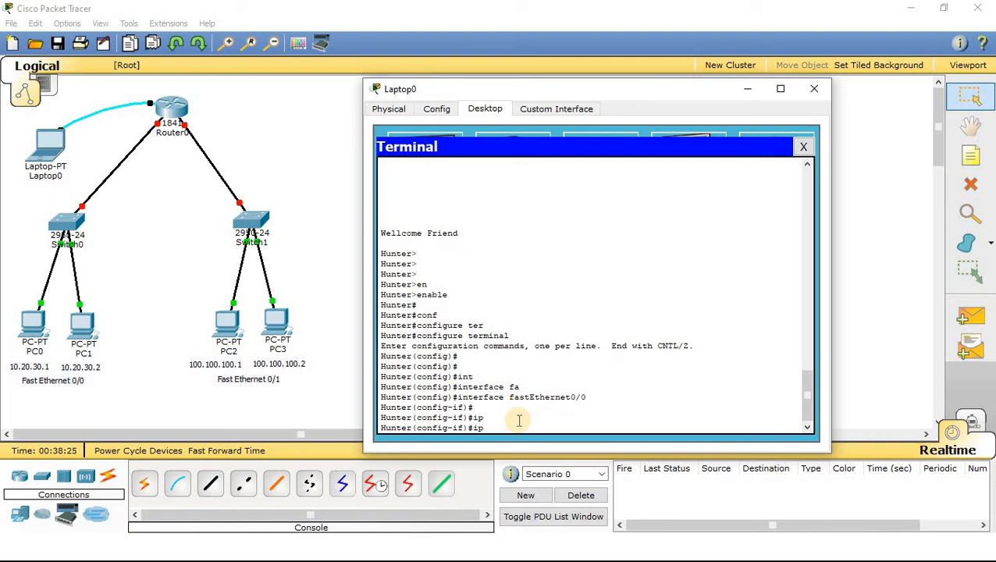
{"action": "type", "text": "a"}
{"action": "key", "text": "Tab"}
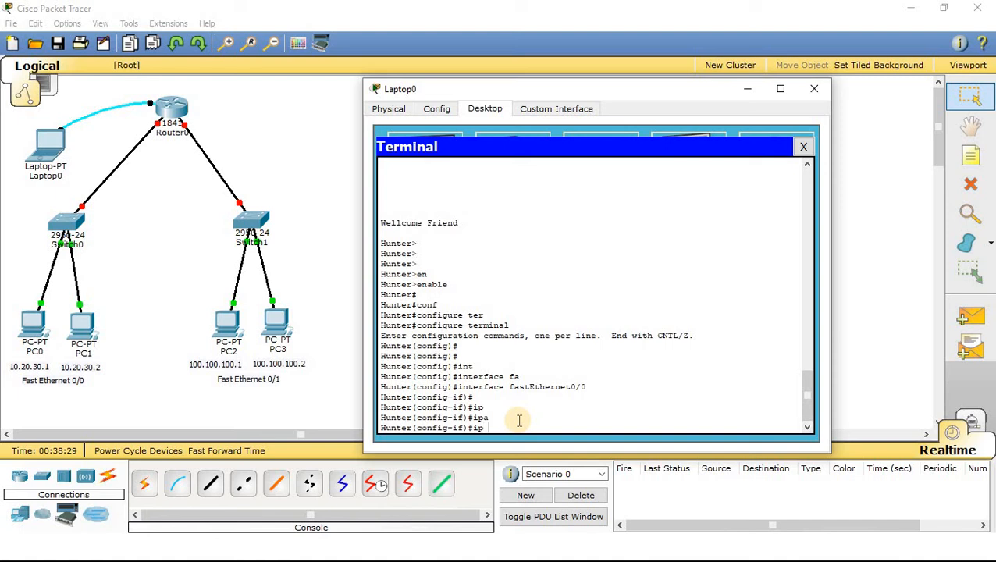
{"action": "type", "text": "d"}
{"action": "key", "text": "Tab"}
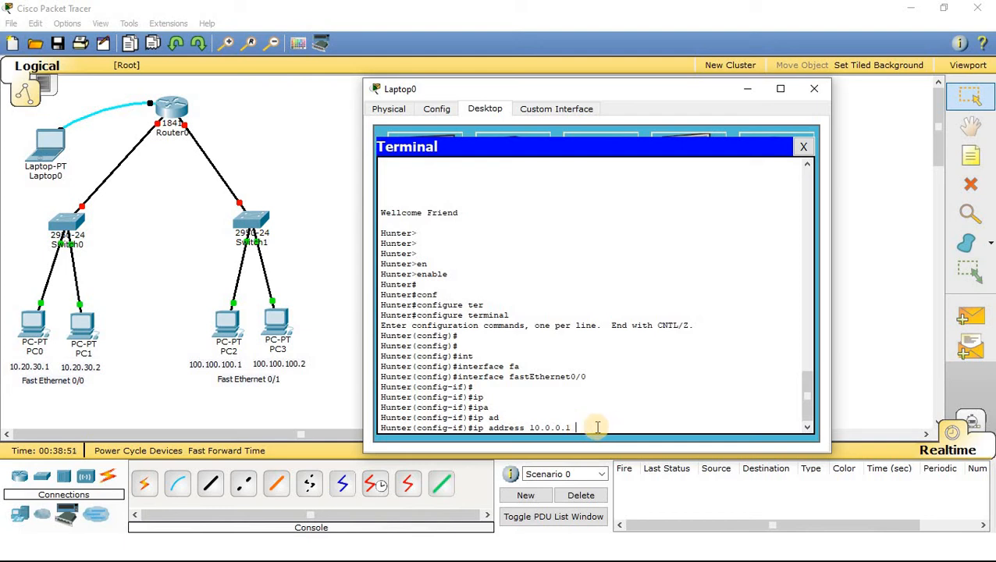
{"action": "left_click", "coordinate": [531, 428]}
{"action": "left_click_drag", "start_coordinate": [531, 428], "coordinate": [575, 428]}
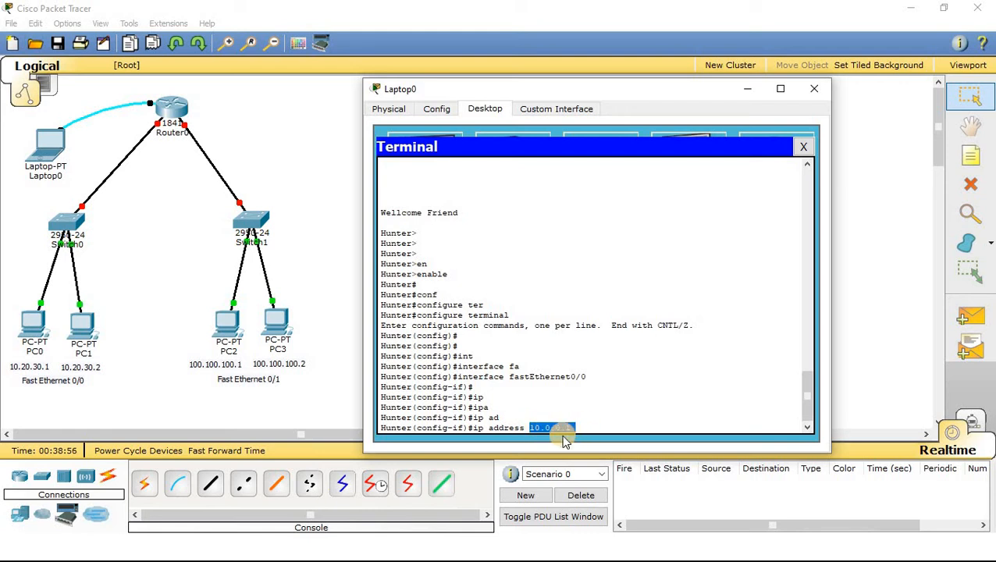
{"action": "left_click", "coordinate": [634, 427]}
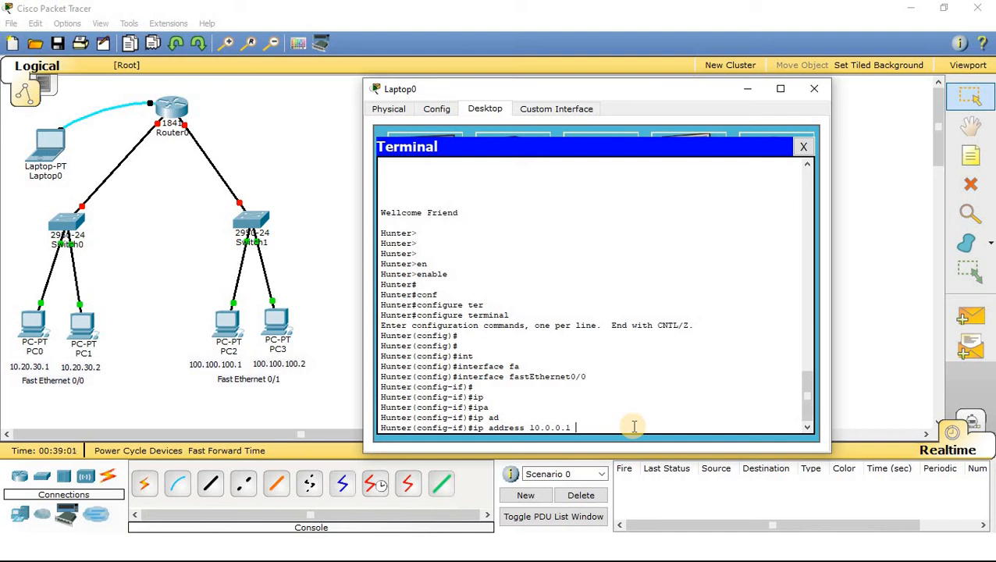
{"action": "type", "text": "255.0.0.0"}
{"action": "key", "text": "Return"}
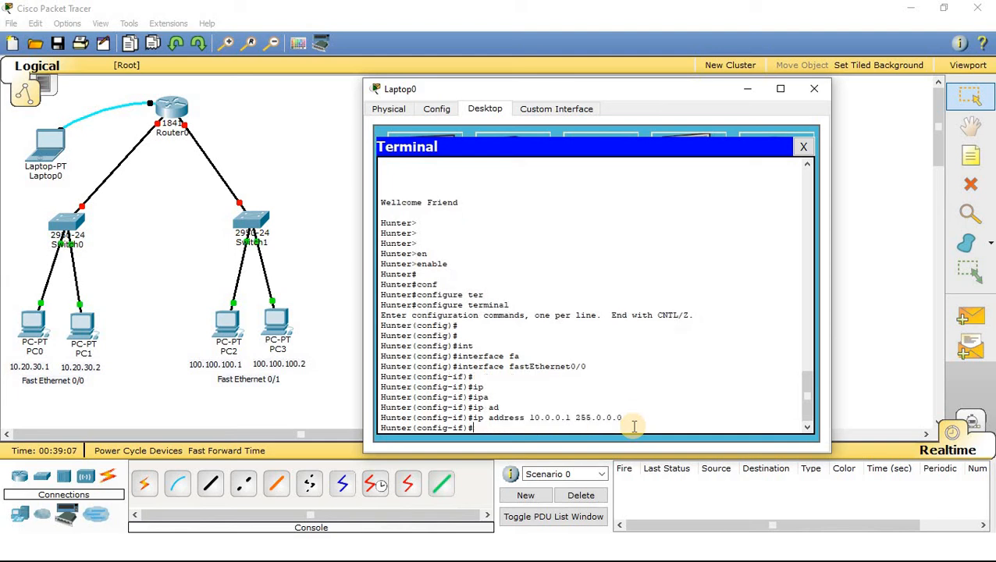
{"action": "key", "text": "Return"}
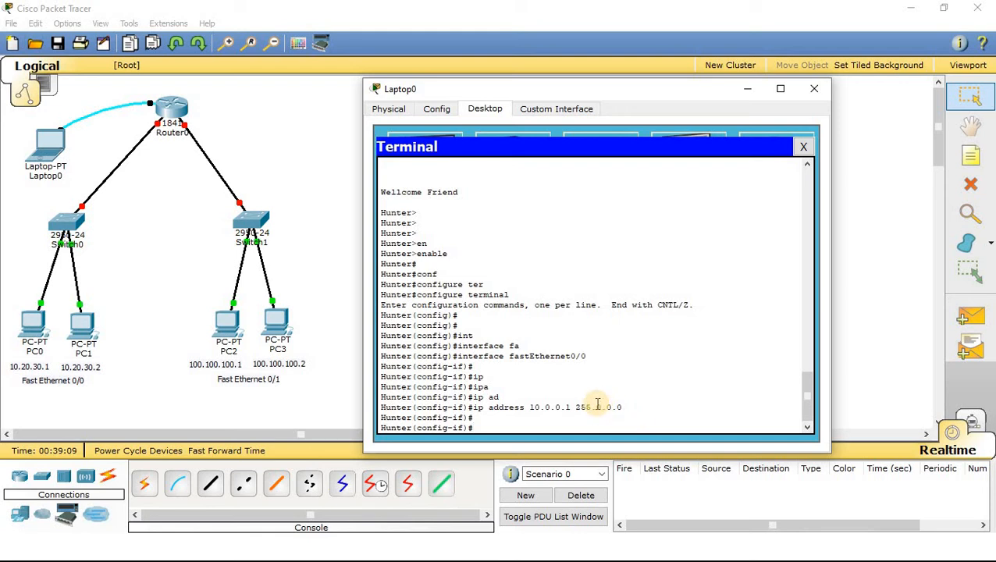
{"action": "left_click_drag", "start_coordinate": [474, 408], "coordinate": [622, 407]}
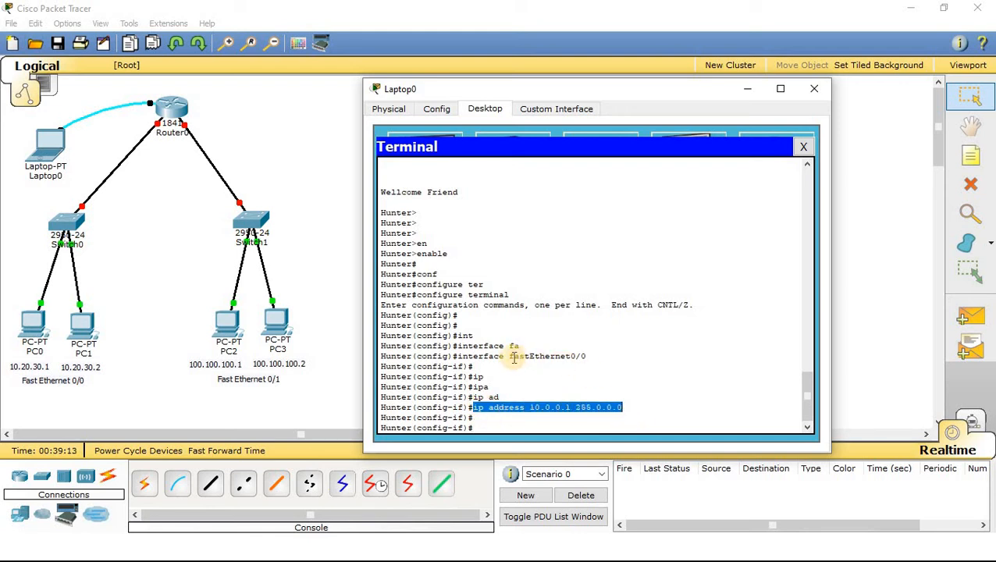
Examine the interface name in the interface command and the IP address in the ip address command entered in the terminal.
{"action": "left_click_drag", "start_coordinate": [509, 356], "coordinate": [587, 356]}
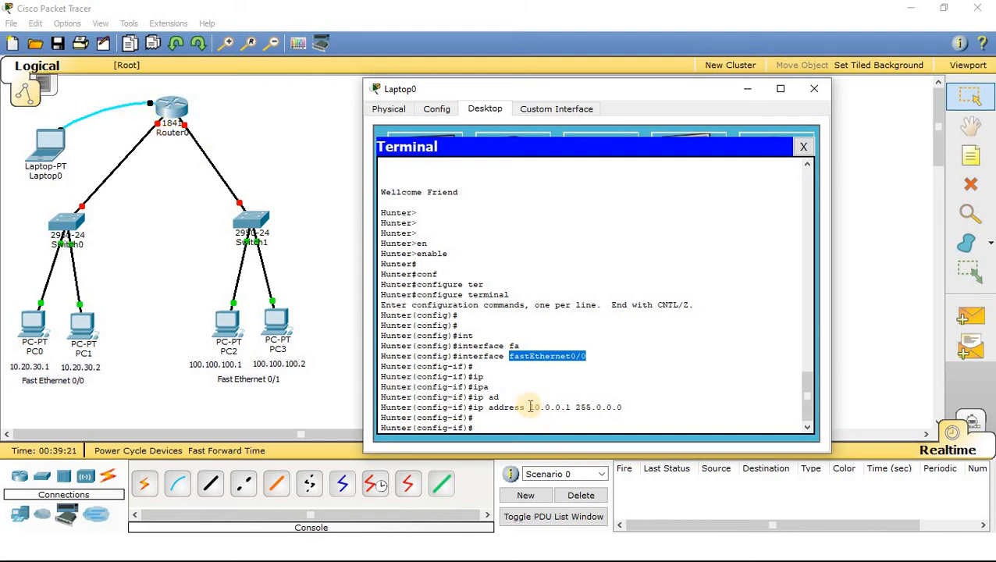
{"action": "left_click_drag", "start_coordinate": [532, 408], "coordinate": [571, 407]}
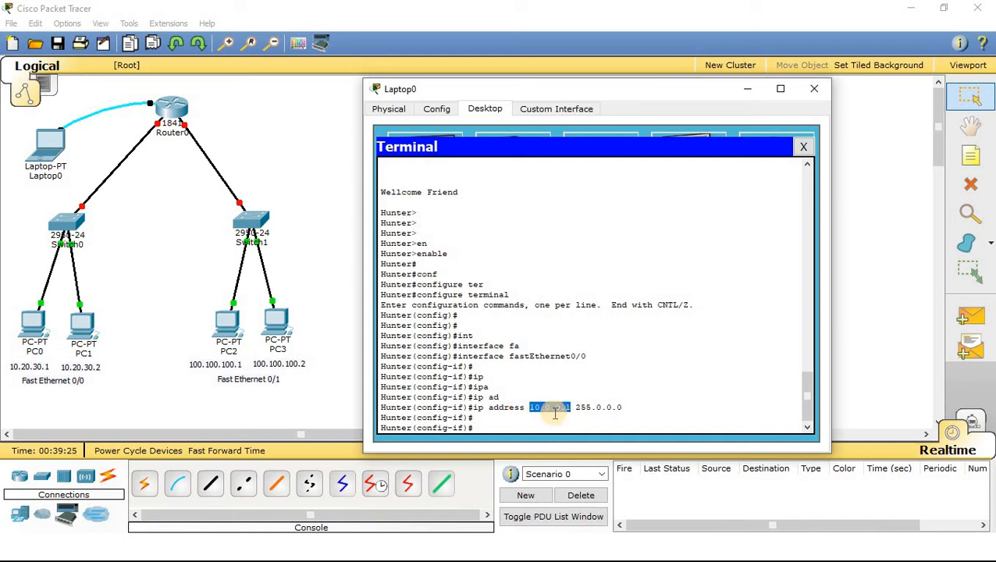
{"action": "left_click", "coordinate": [532, 409]}
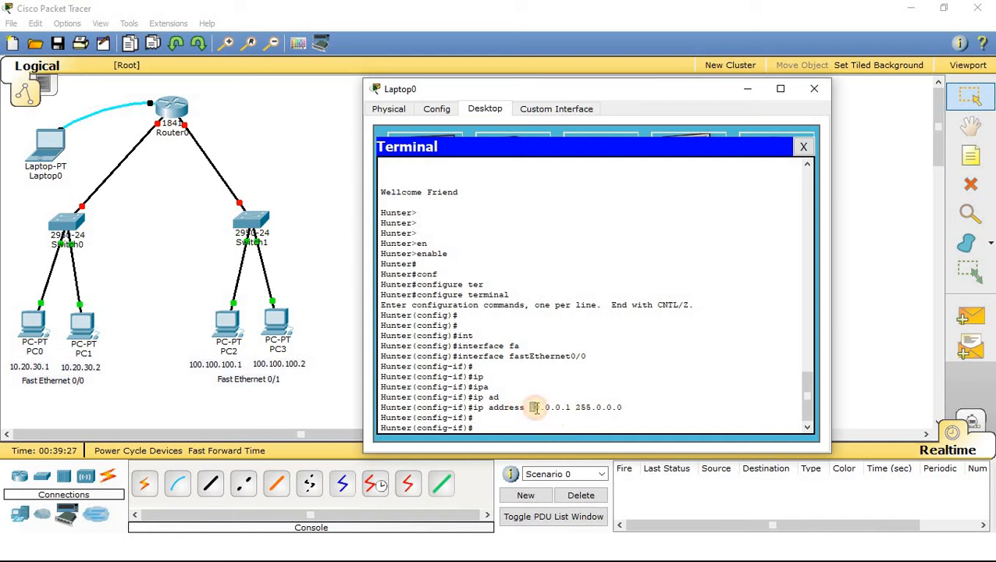
{"action": "double_click", "coordinate": [533, 407]}
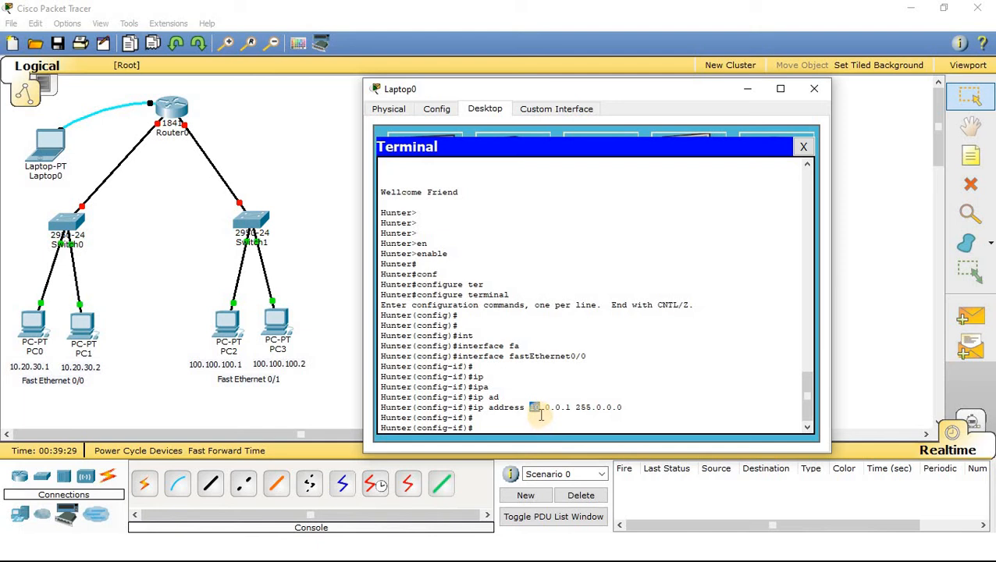
{"action": "left_click", "coordinate": [536, 414]}
{"action": "double_click", "coordinate": [536, 409]}
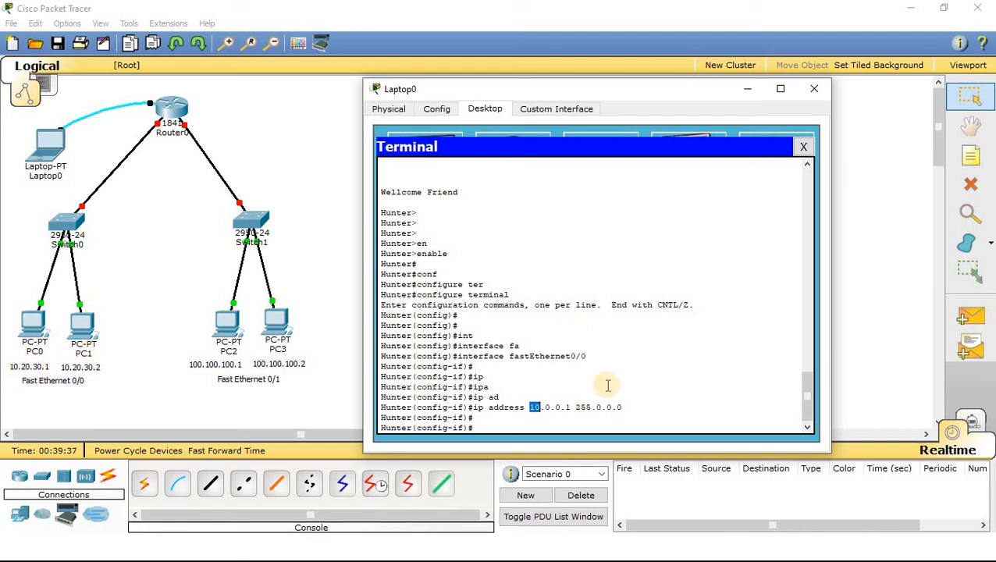
{"action": "left_click", "coordinate": [536, 409]}
{"action": "left_click", "coordinate": [529, 410]}
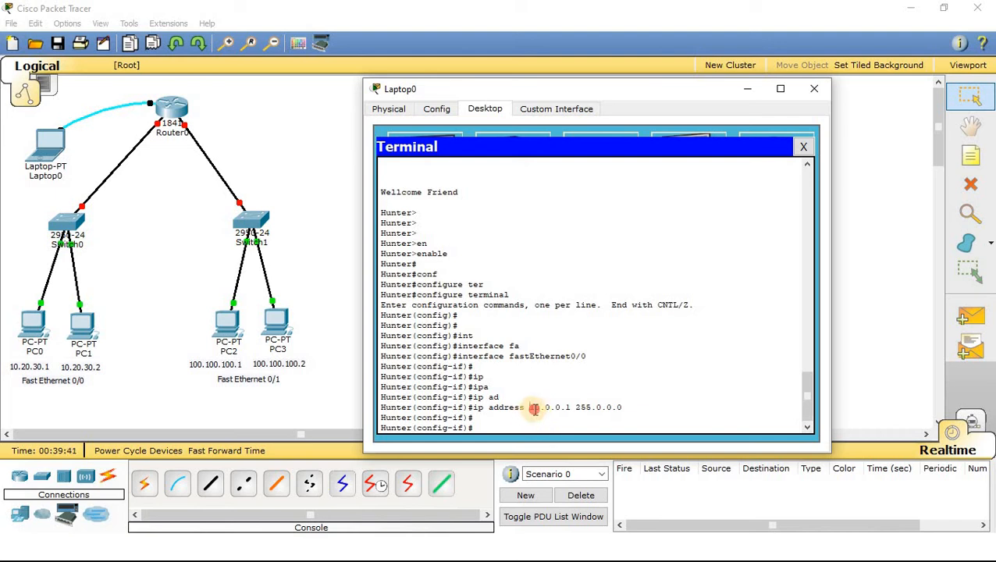
{"action": "left_click_drag", "start_coordinate": [534, 408], "coordinate": [540, 408]}
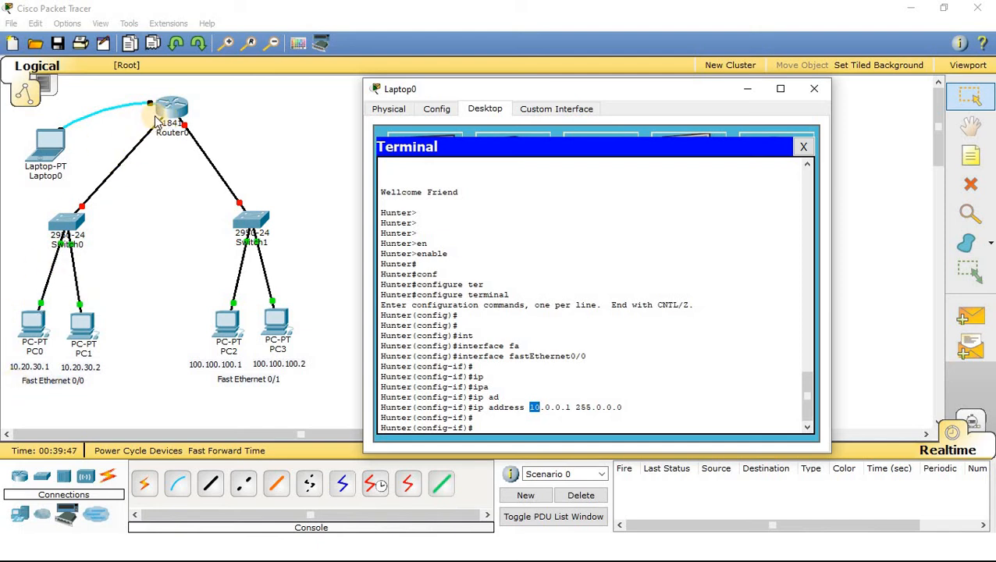
{"action": "left_click", "coordinate": [500, 419]}
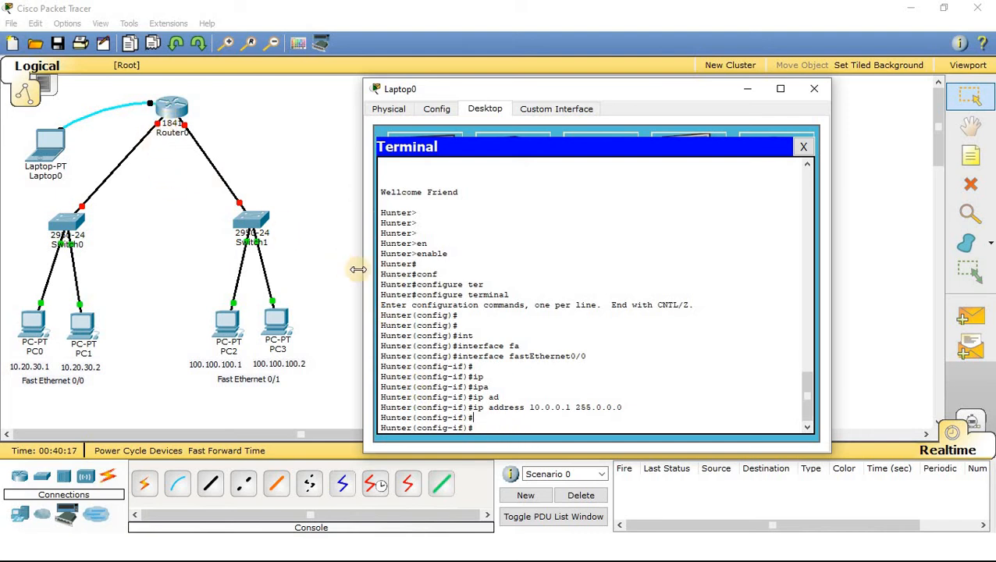
{"action": "left_click_drag", "start_coordinate": [509, 357], "coordinate": [587, 357]}
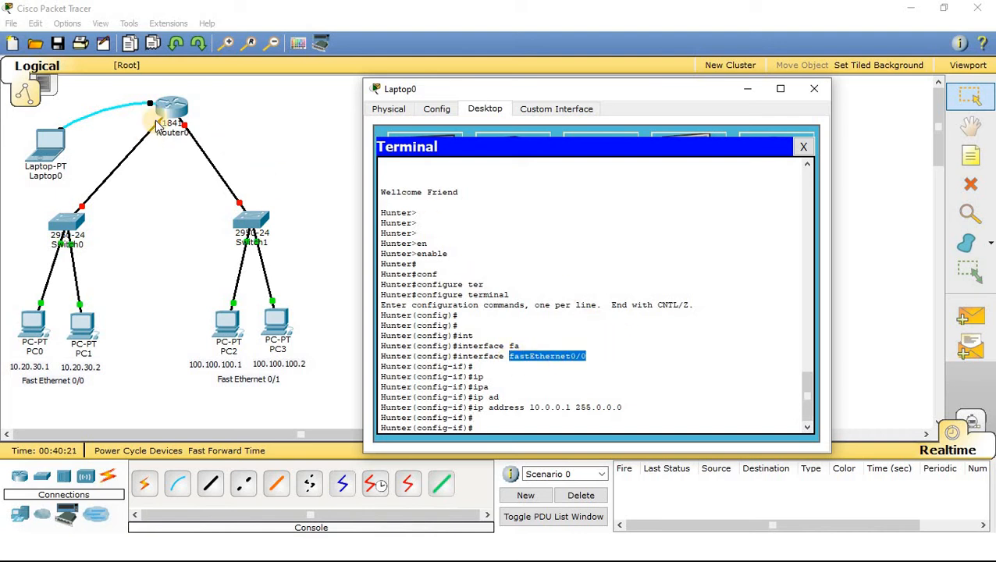
Enable the router's FastEthernet0/0 interface with the no shutdown command.
{"action": "left_click", "coordinate": [478, 421]}
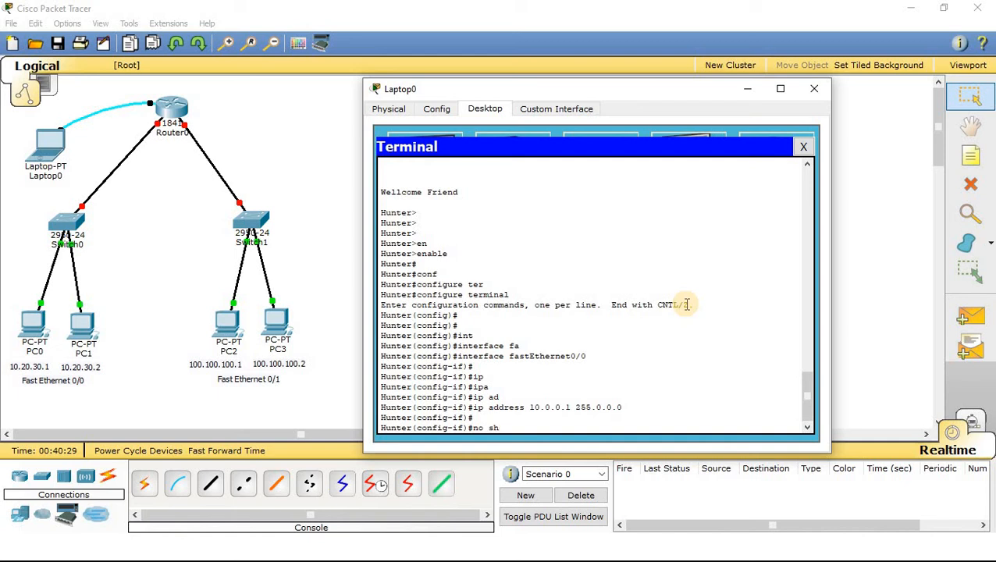
{"action": "key", "text": "Tab"}
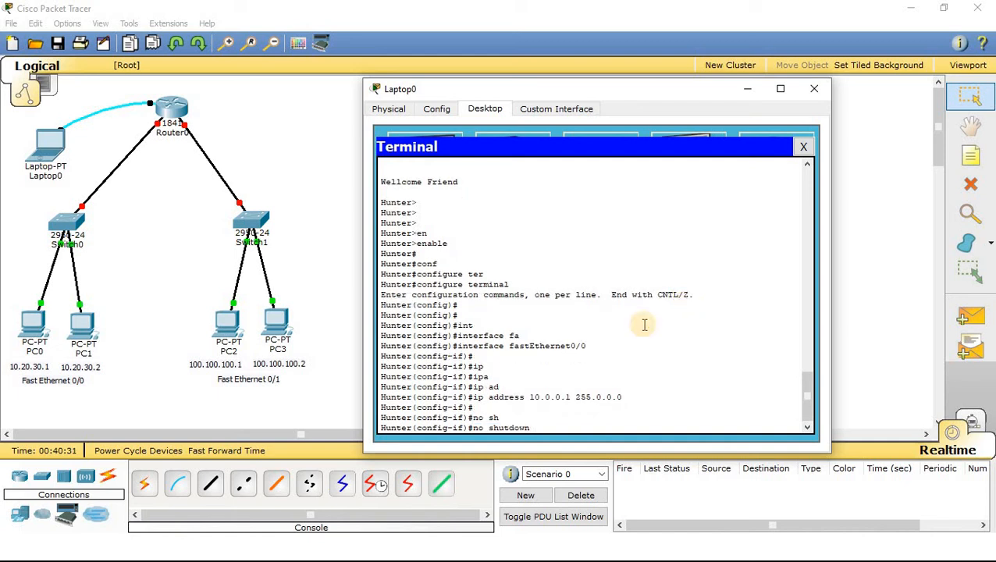
{"action": "left_click_drag", "start_coordinate": [470, 428], "coordinate": [558, 429]}
{"action": "left_click", "coordinate": [559, 427]}
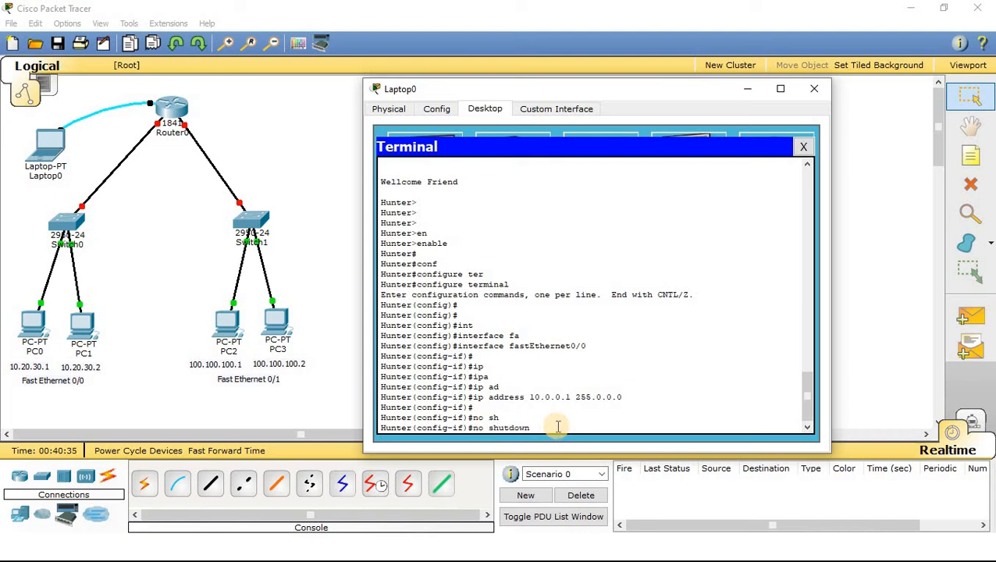
{"action": "key", "text": "Return"}
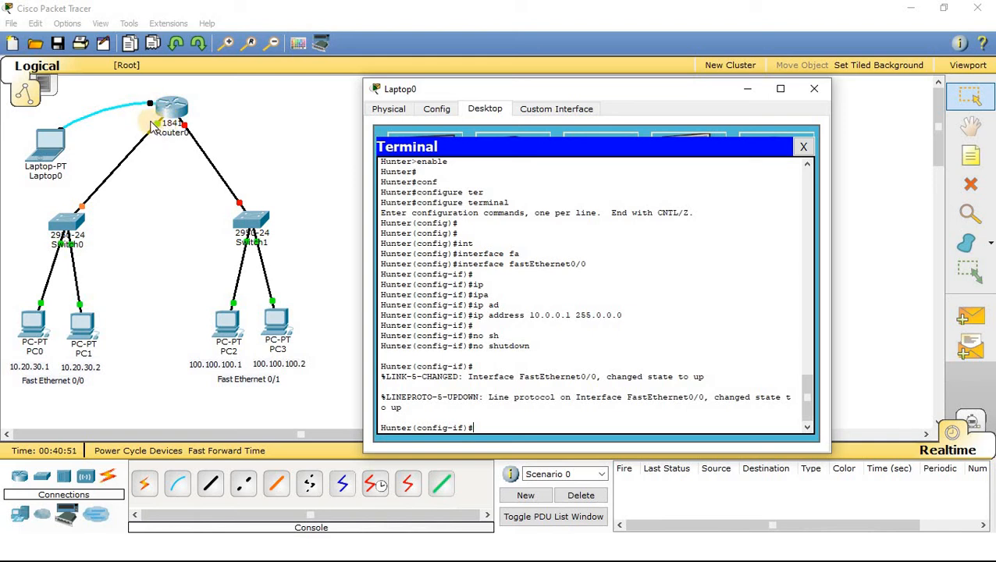
{"action": "left_click_drag", "start_coordinate": [472, 346], "coordinate": [537, 347]}
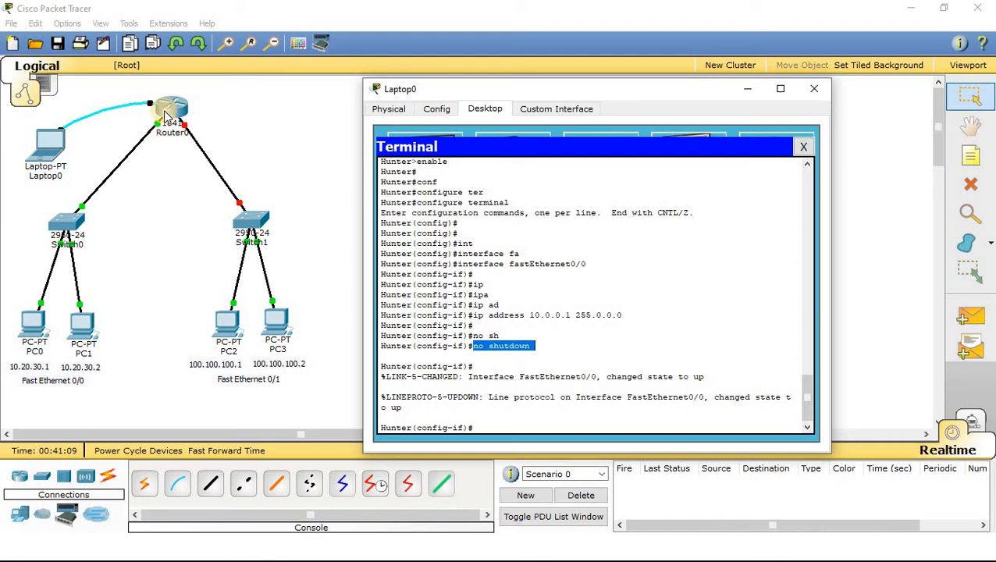
{"action": "left_click_drag", "start_coordinate": [530, 315], "coordinate": [570, 315]}
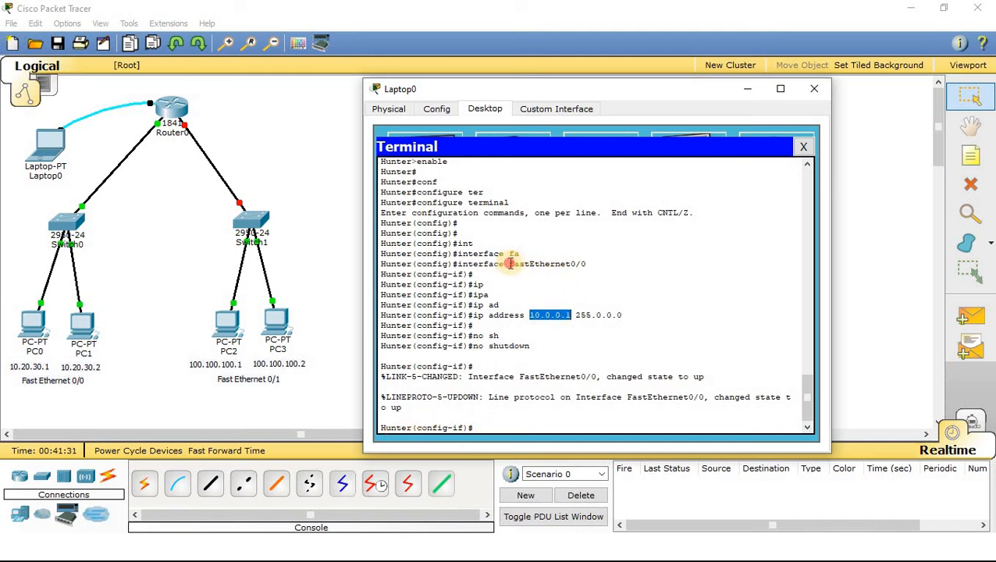
{"action": "left_click_drag", "start_coordinate": [507, 264], "coordinate": [601, 264]}
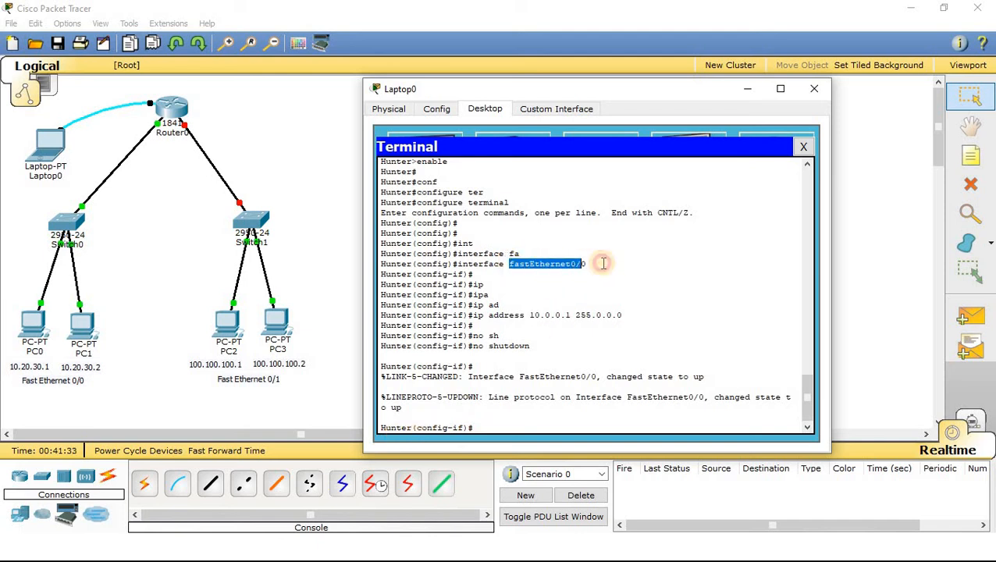
Leave the FastEthernet0/0 interface configuration with the exit command and review the global configuration prompt.
{"action": "left_click", "coordinate": [500, 426]}
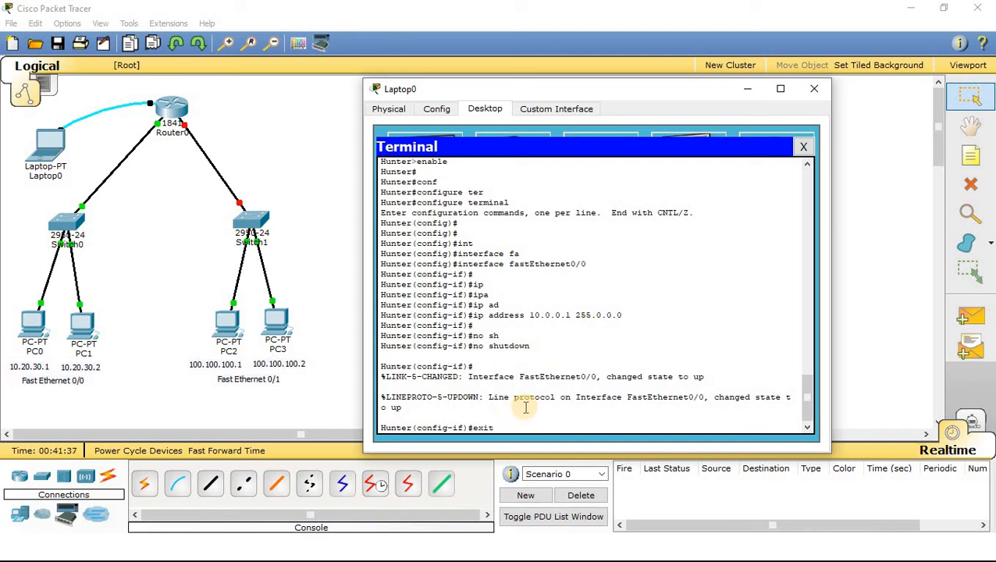
{"action": "key", "text": "Return"}
{"action": "key", "text": "Return"}
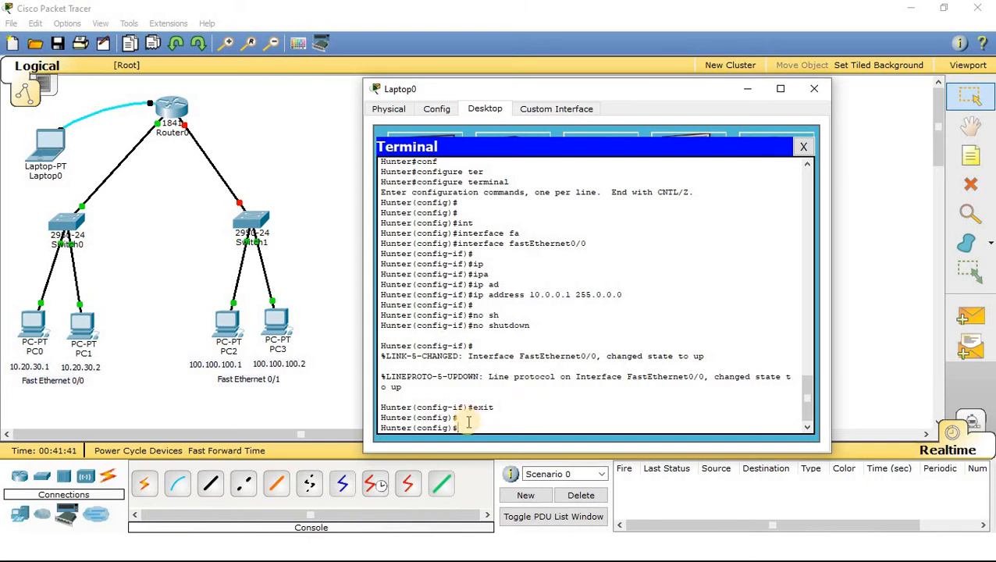
{"action": "left_click_drag", "start_coordinate": [459, 428], "coordinate": [392, 437]}
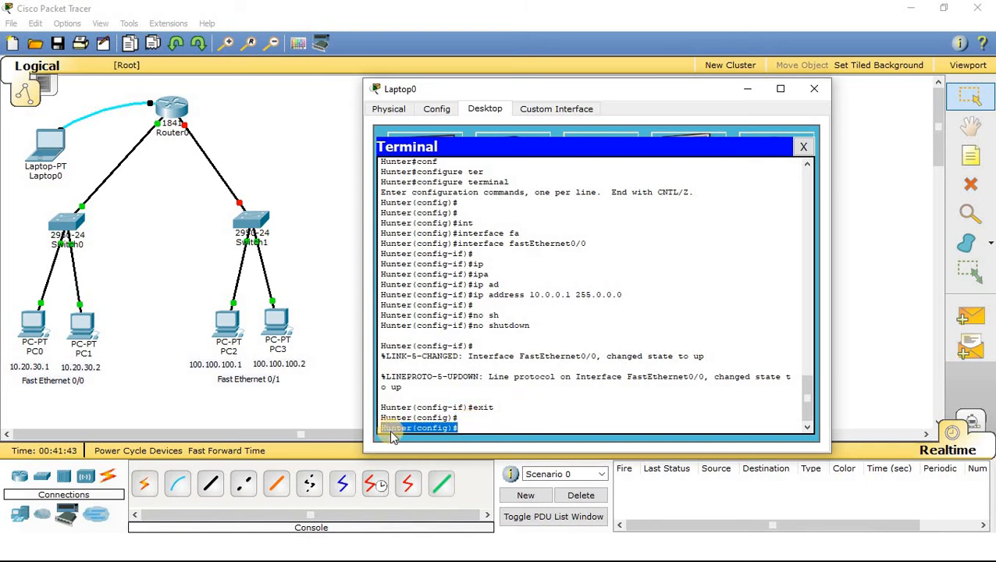
{"action": "left_click", "coordinate": [492, 426]}
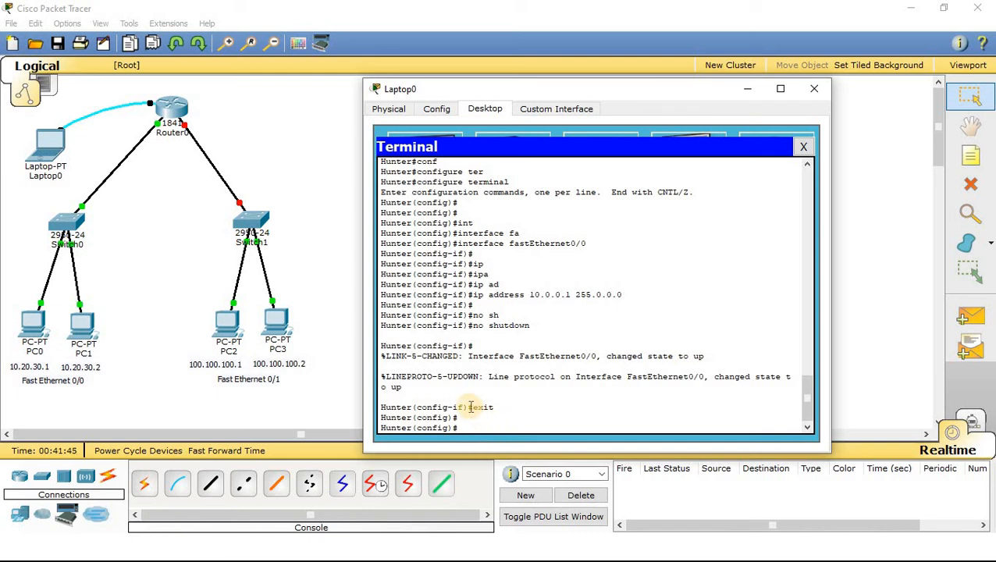
{"action": "left_click_drag", "start_coordinate": [471, 407], "coordinate": [494, 407]}
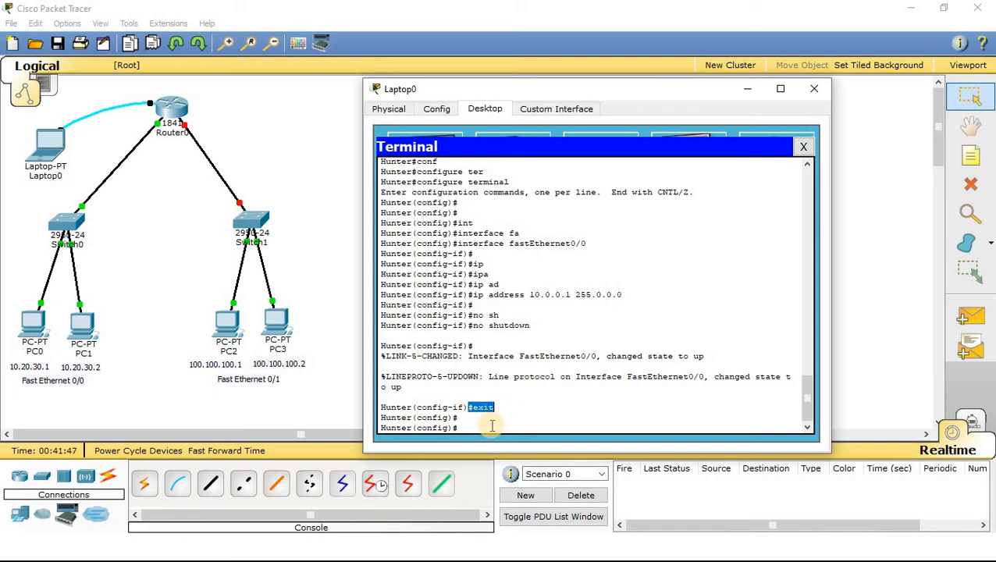
{"action": "left_click_drag", "start_coordinate": [478, 427], "coordinate": [381, 428]}
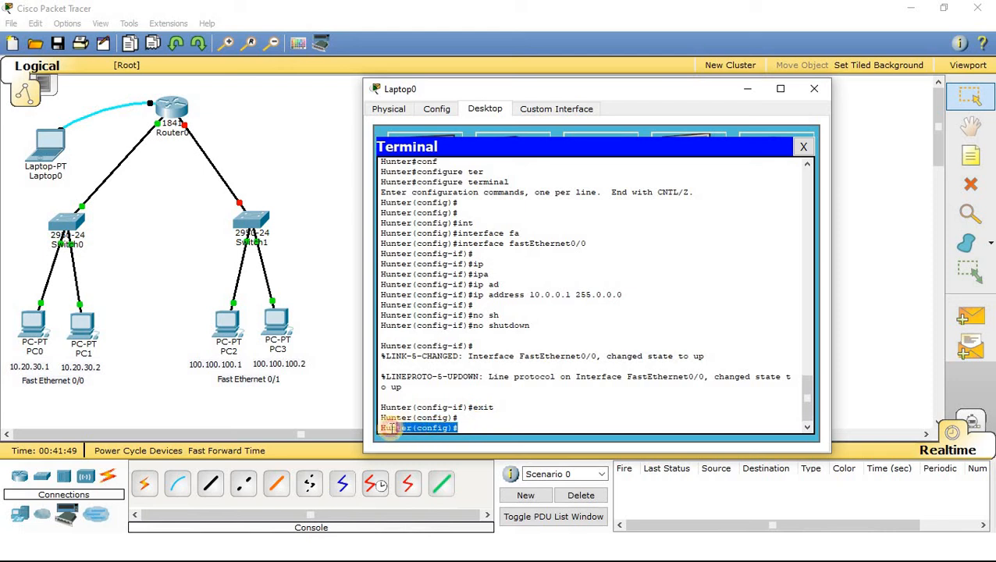
Enter the command interface fastEthernet0/1 to open that interface's configuration mode.
{"action": "left_click", "coordinate": [494, 429]}
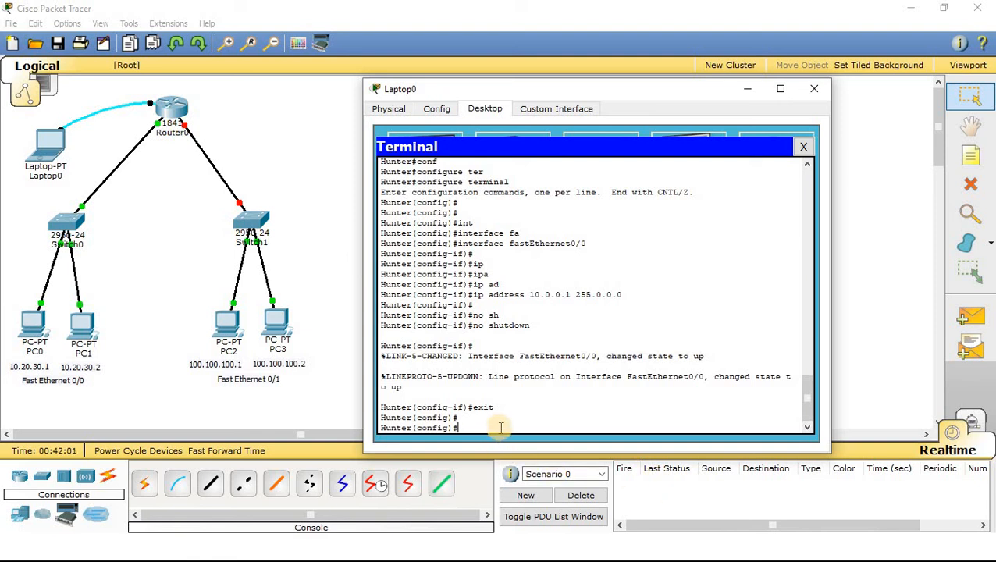
{"action": "type", "text": "int"}
{"action": "key", "text": "Tab"}
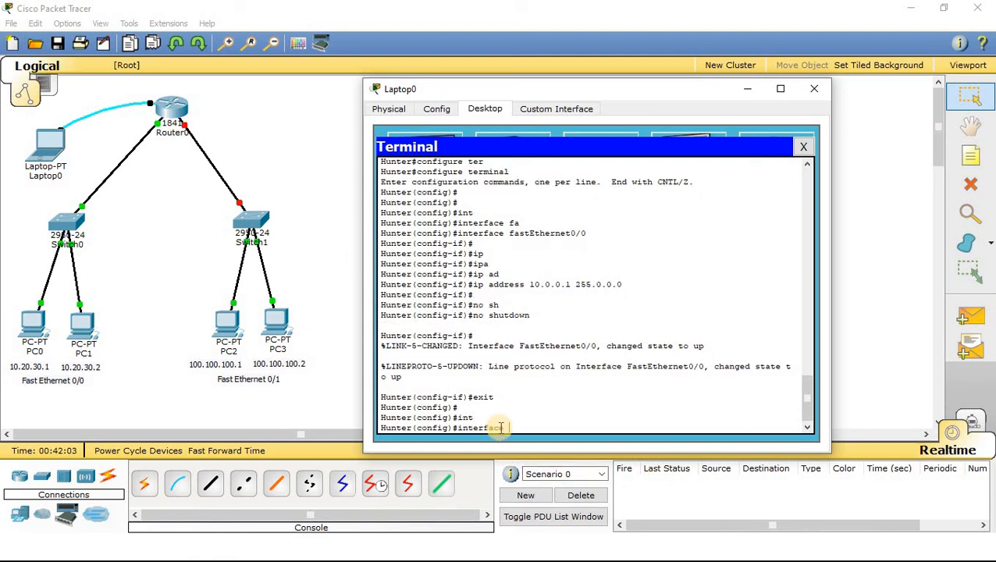
{"action": "type", "text": "fa"}
{"action": "key", "text": "Tab"}
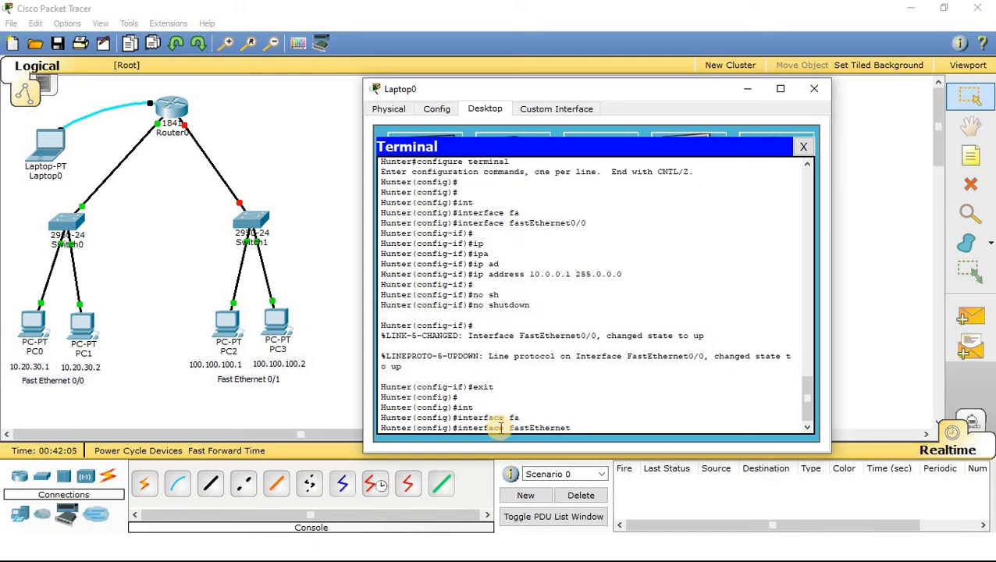
{"action": "type", "text": "0/1"}
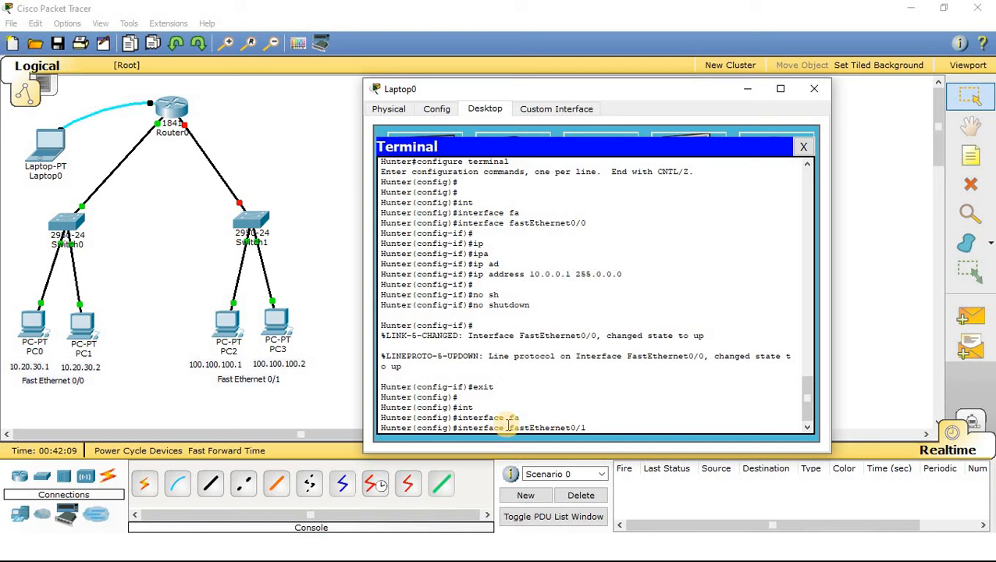
{"action": "left_click_drag", "start_coordinate": [509, 427], "coordinate": [586, 427]}
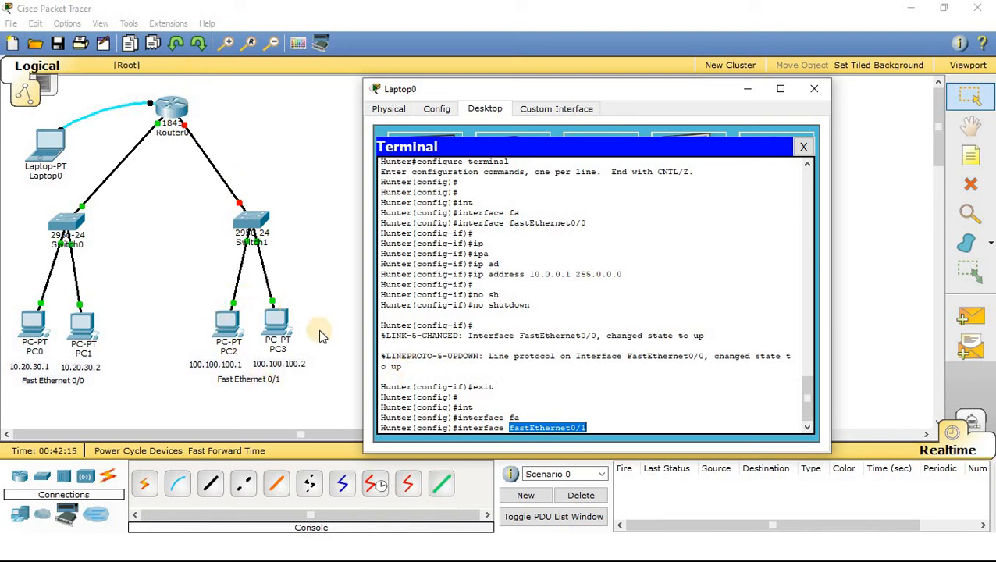
{"action": "left_click", "coordinate": [606, 418]}
{"action": "key", "text": "Return"}
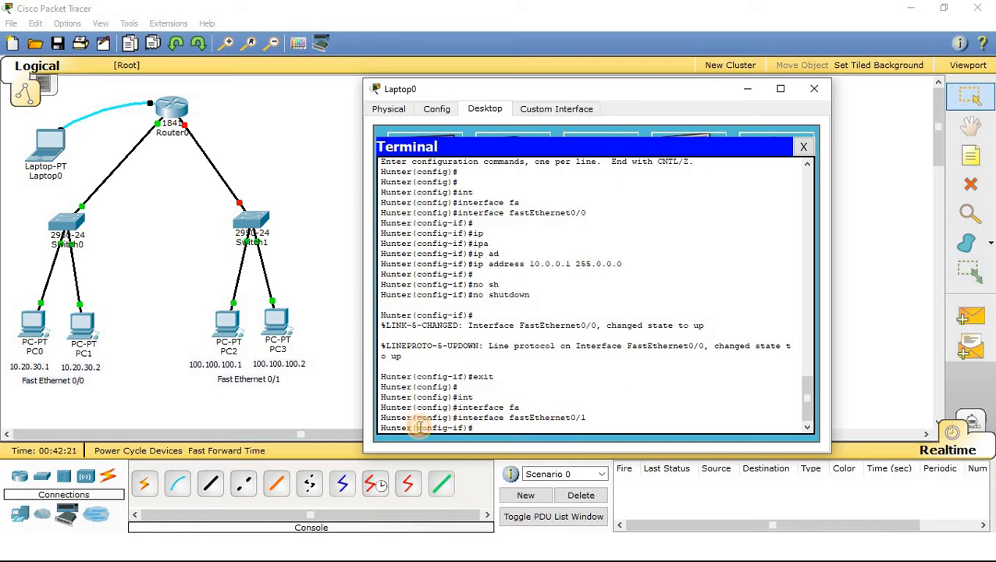
{"action": "left_click_drag", "start_coordinate": [418, 428], "coordinate": [617, 416]}
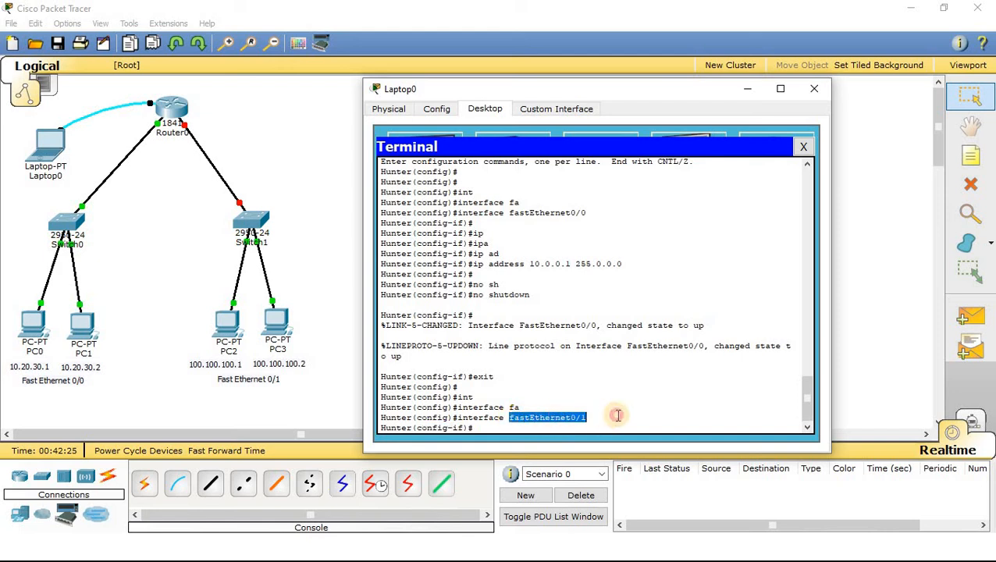
{"action": "left_click_drag", "start_coordinate": [414, 428], "coordinate": [485, 427]}
Write the command ip address 100.0.0.1 255.0.0.0 at the FastEthernet0/1 interface configuration prompt.
{"action": "left_click", "coordinate": [484, 427]}
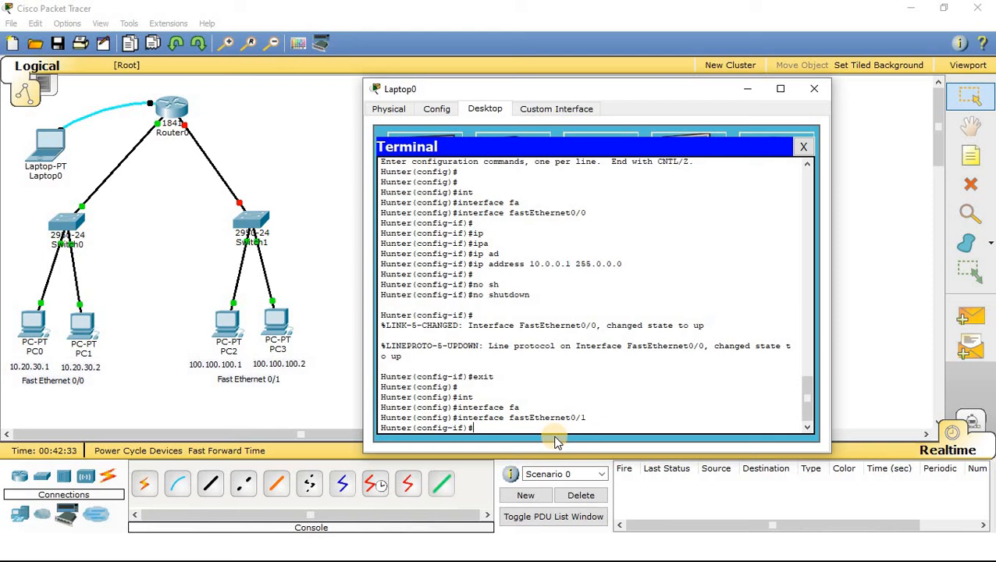
{"action": "type", "text": "p add"}
{"action": "key", "text": "Tab"}
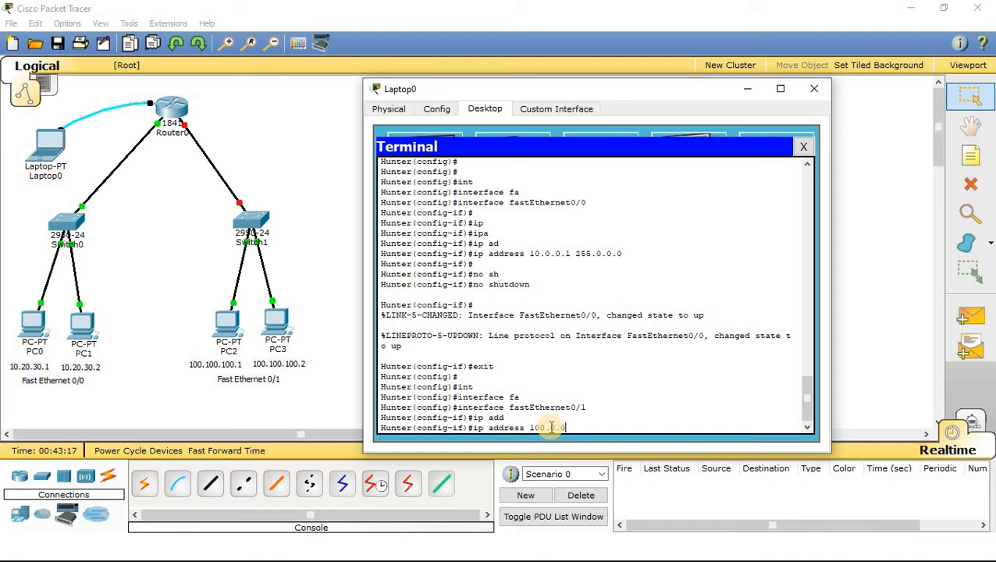
{"action": "type", "text": ".1"}
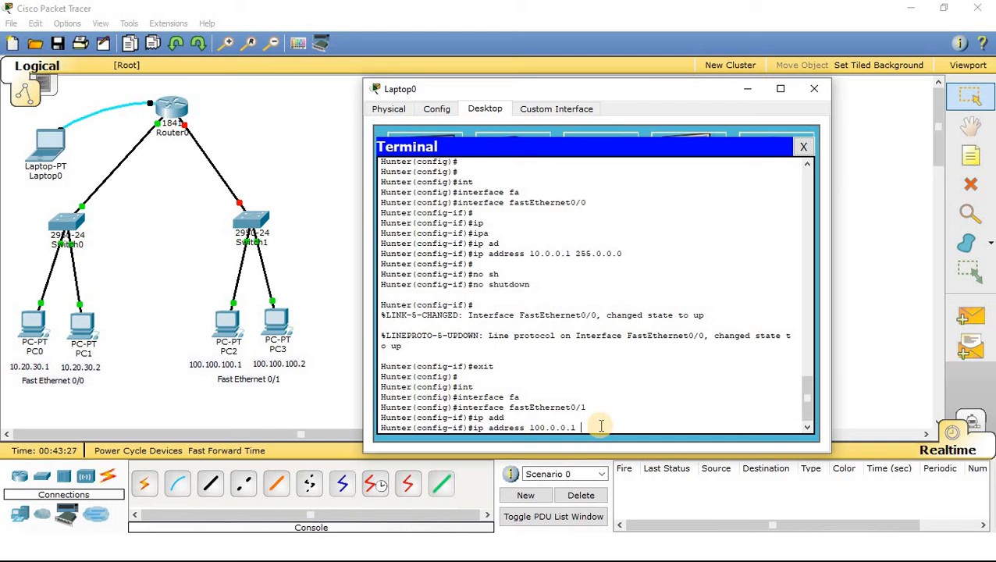
{"action": "type", "text": "255.0.0.0"}
Check the IP address and subnet mask in the pending ip address command and run it to address FastEthernet0/1.
{"action": "double_click", "coordinate": [537, 428]}
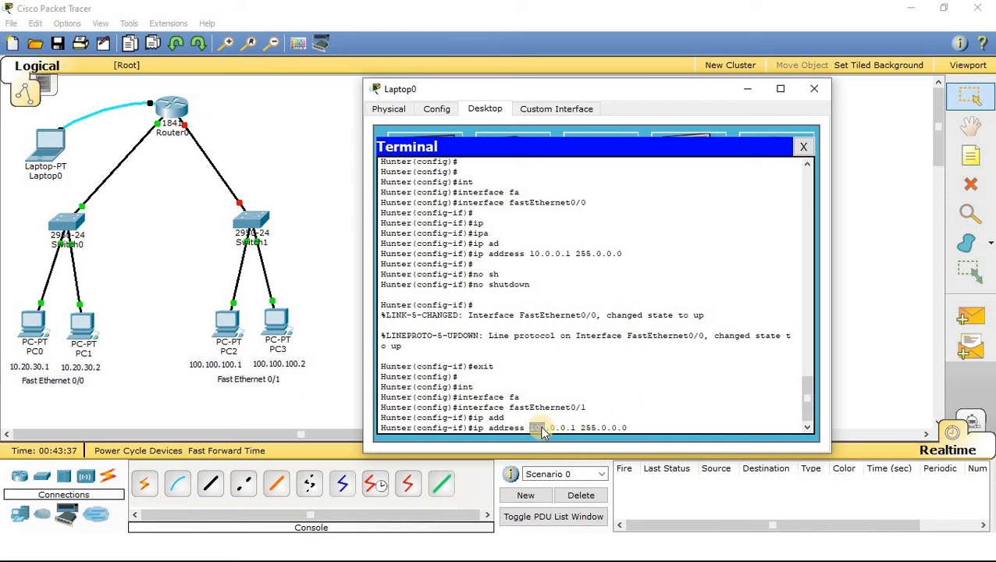
{"action": "left_click", "coordinate": [531, 427]}
{"action": "double_click", "coordinate": [531, 427]}
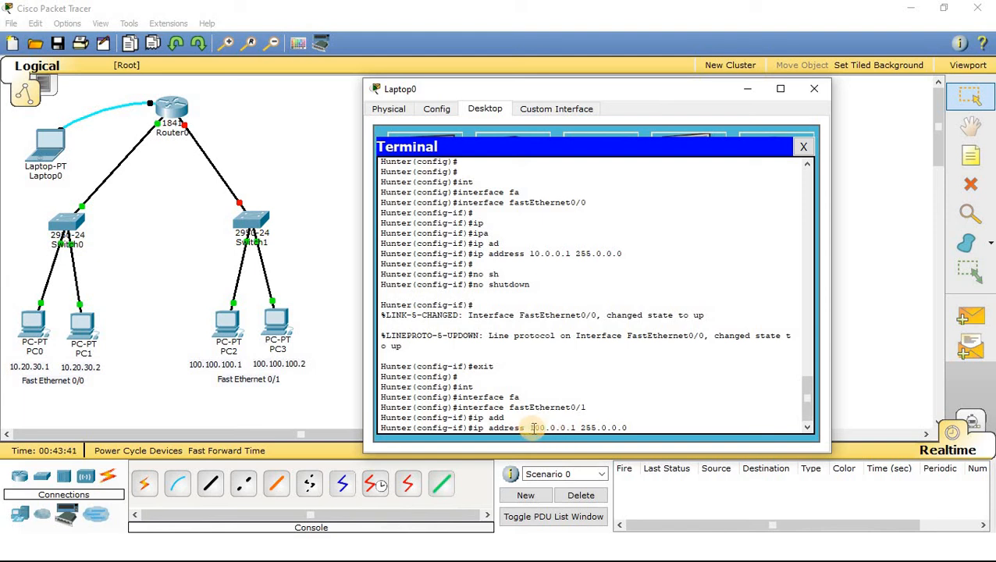
{"action": "left_click_drag", "start_coordinate": [532, 428], "coordinate": [566, 431]}
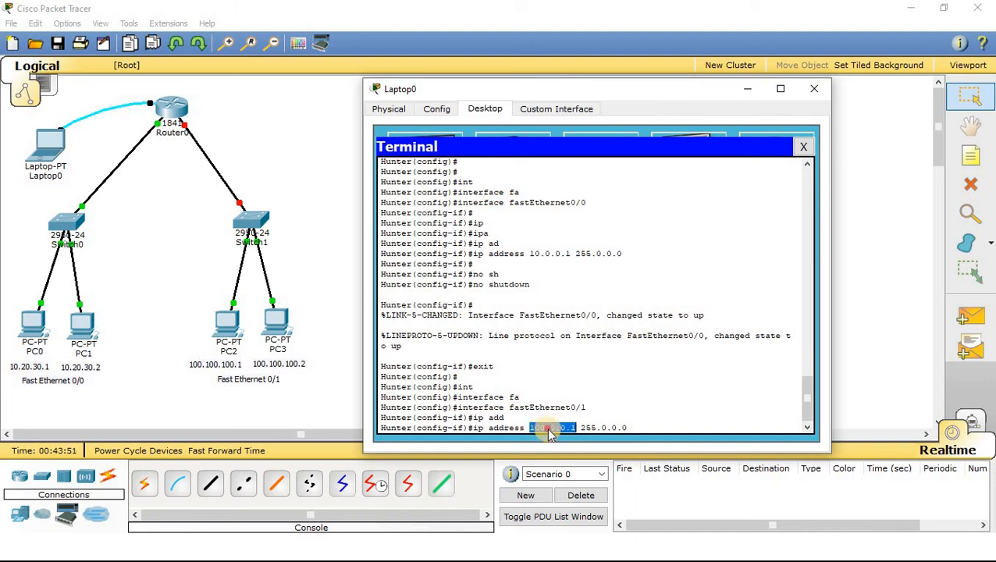
{"action": "left_click", "coordinate": [555, 438]}
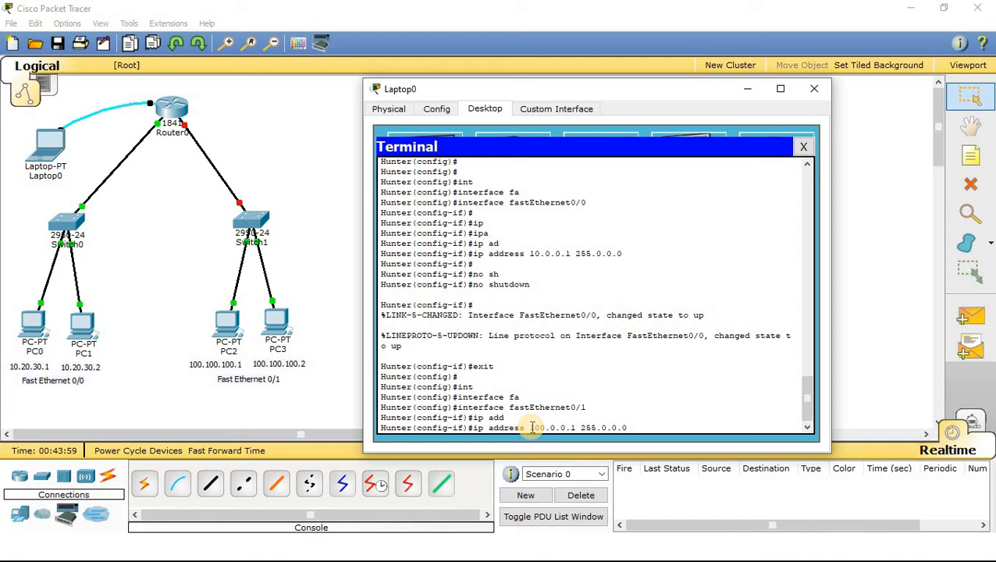
{"action": "left_click_drag", "start_coordinate": [531, 427], "coordinate": [577, 428]}
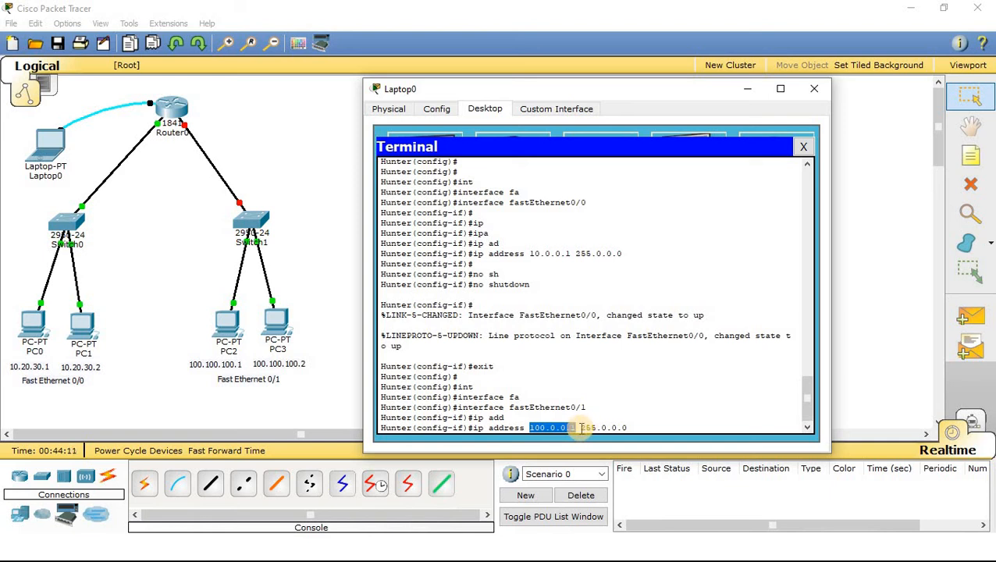
{"action": "left_click_drag", "start_coordinate": [582, 428], "coordinate": [627, 427]}
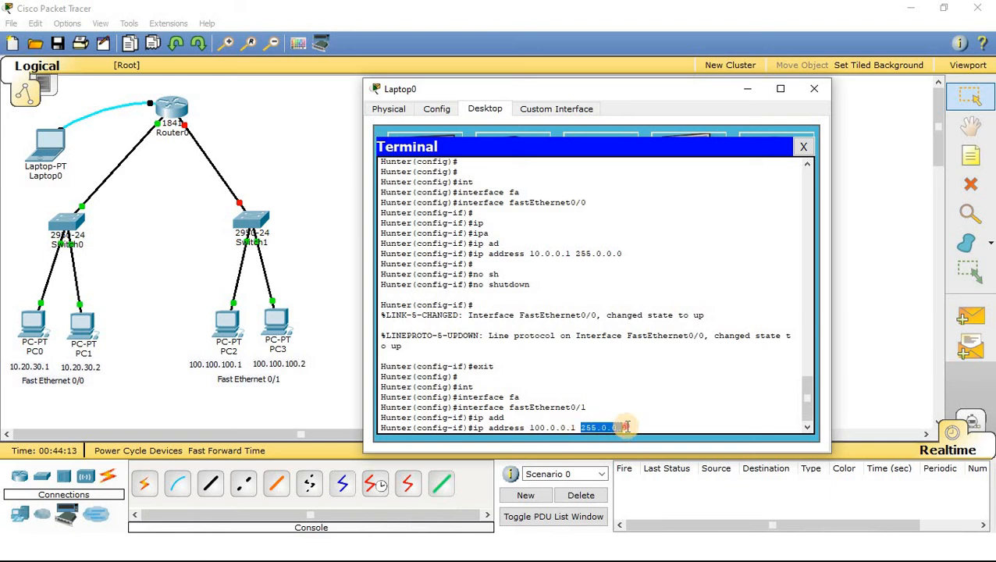
{"action": "left_click", "coordinate": [633, 428]}
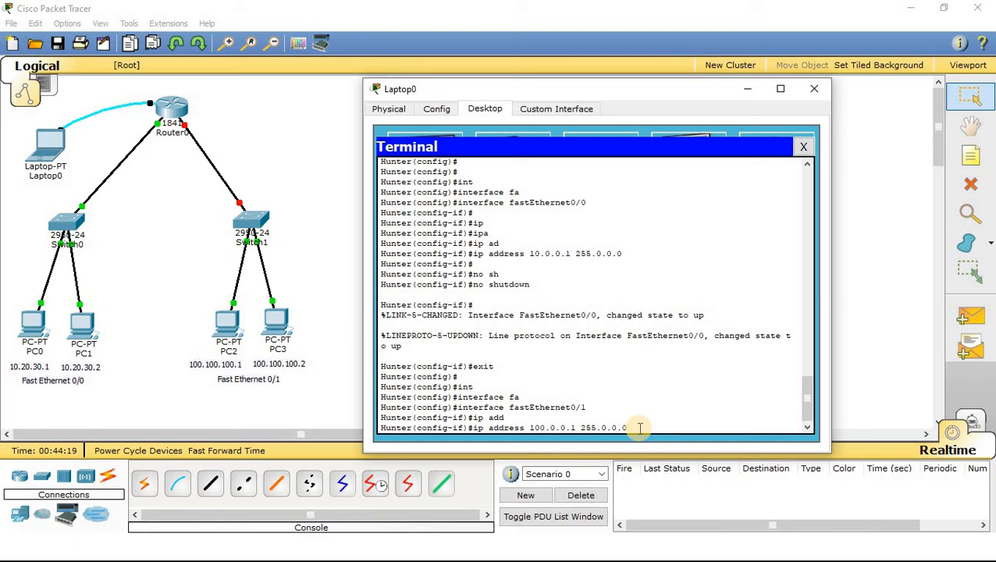
{"action": "key", "text": "Return"}
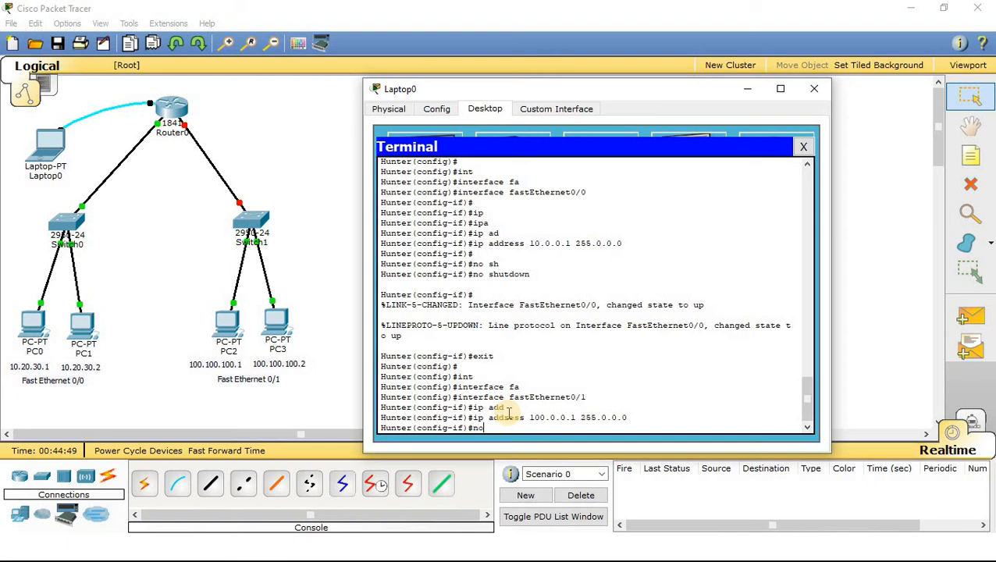
Enable the router's FastEthernet0/1 interface with the no shutdown command.
{"action": "key", "text": "Tab"}
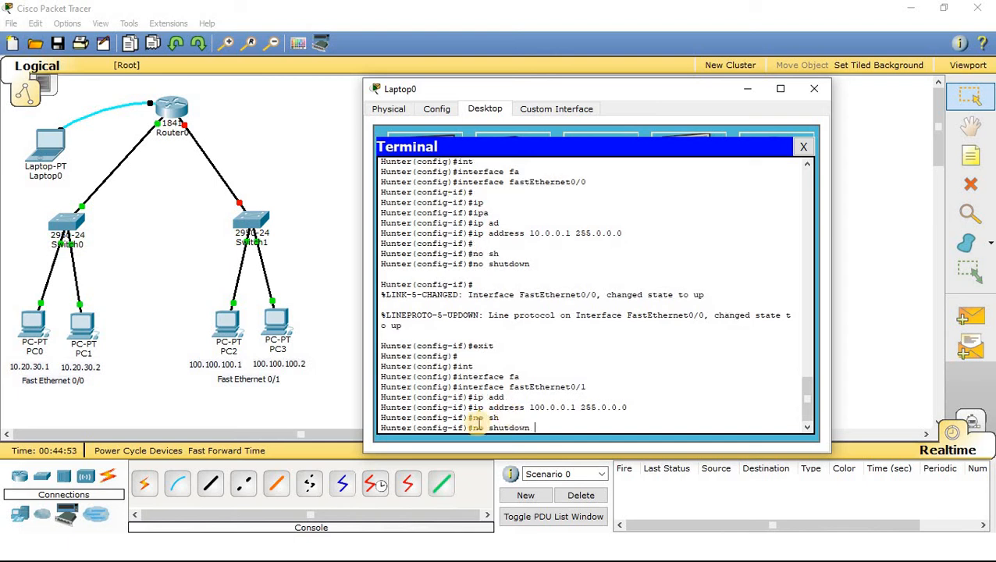
{"action": "left_click_drag", "start_coordinate": [474, 428], "coordinate": [537, 428]}
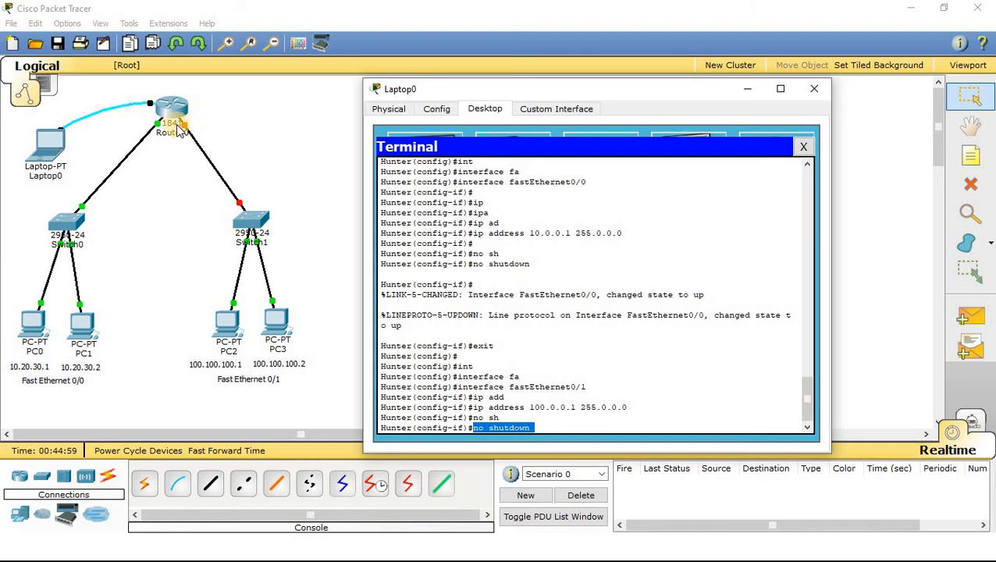
{"action": "left_click", "coordinate": [557, 429]}
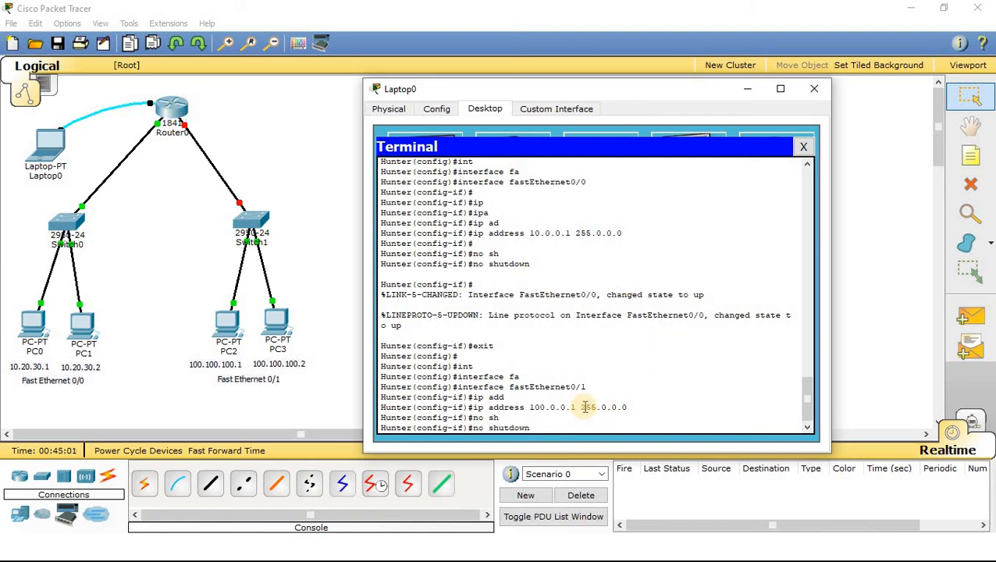
{"action": "key", "text": "Return"}
{"action": "key", "text": "Return"}
{"action": "key", "text": "Return"}
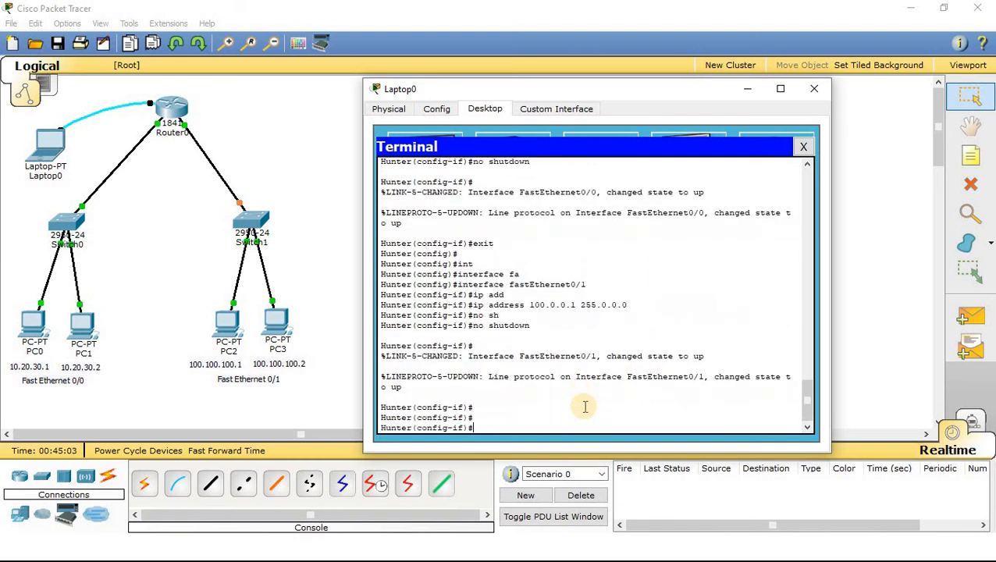
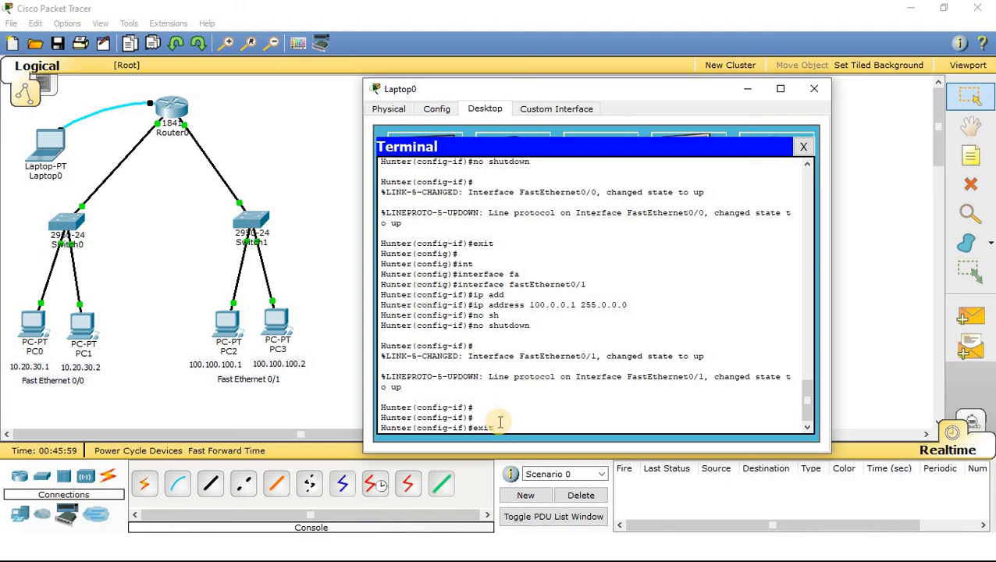
Leave the FastEthernet0/1 interface configuration with the exit command and check the global configuration prompt.
{"action": "key", "text": "Return"}
{"action": "key", "text": "Return"}
{"action": "key", "text": "Return"}
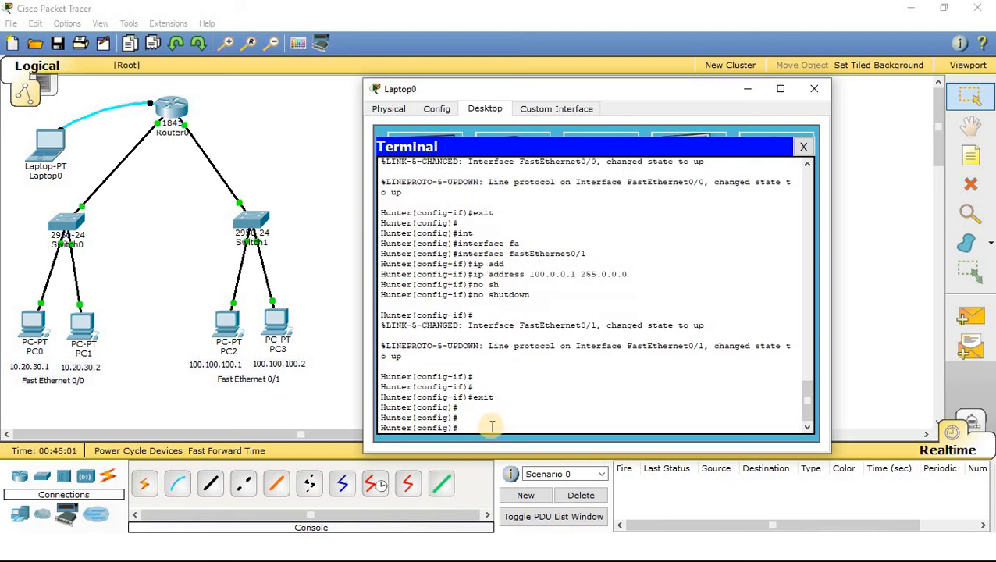
{"action": "left_click_drag", "start_coordinate": [484, 426], "coordinate": [302, 425]}
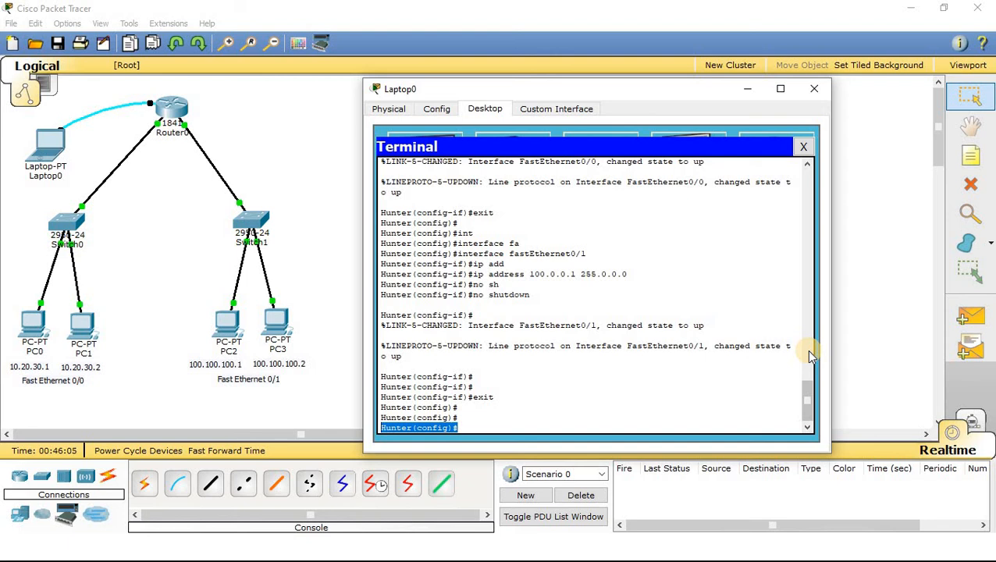
Leave global configuration mode with the exit command to return to the privileged EXEC prompt.
{"action": "type", "text": "exit"}
{"action": "key", "text": "Return"}
{"action": "key", "text": "Return"}
{"action": "key", "text": "Return"}
{"action": "key", "text": "Return"}
{"action": "key", "text": "Return"}
{"action": "key", "text": "Return"}
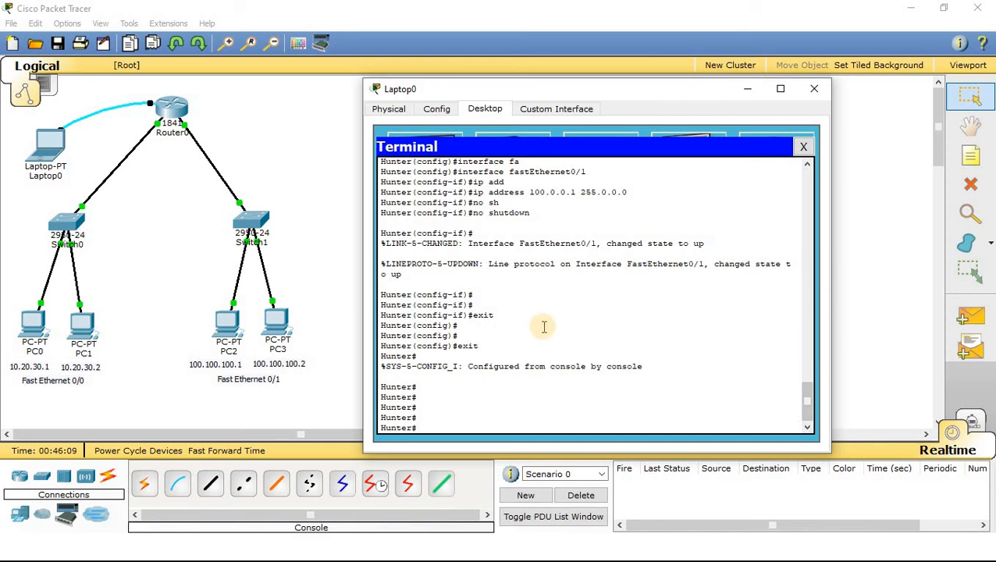
Review the last exit command, the privileged EXEC prompt and the earlier interface configuration commands in the terminal.
{"action": "left_click_drag", "start_coordinate": [456, 346], "coordinate": [481, 346]}
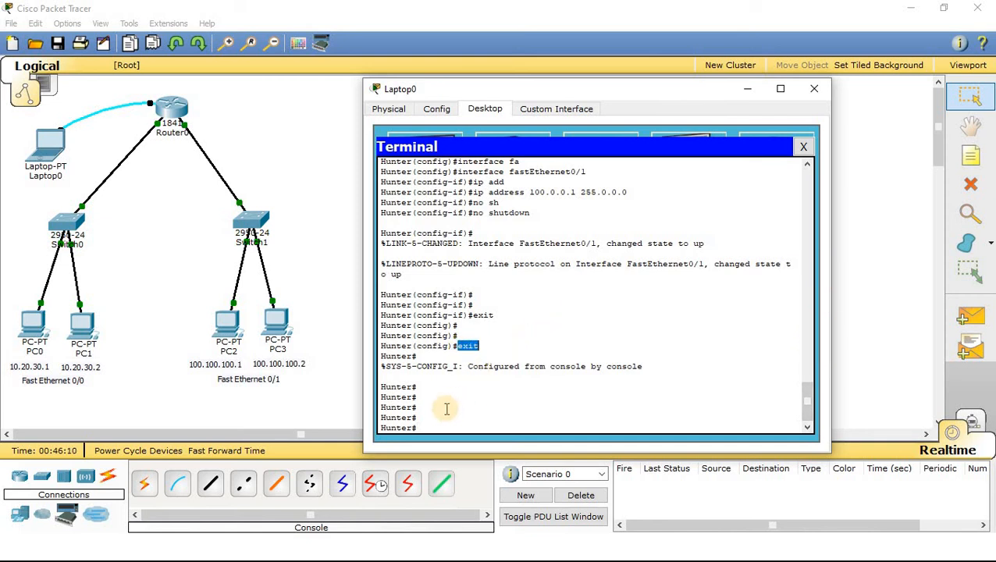
{"action": "left_click_drag", "start_coordinate": [428, 417], "coordinate": [358, 415]}
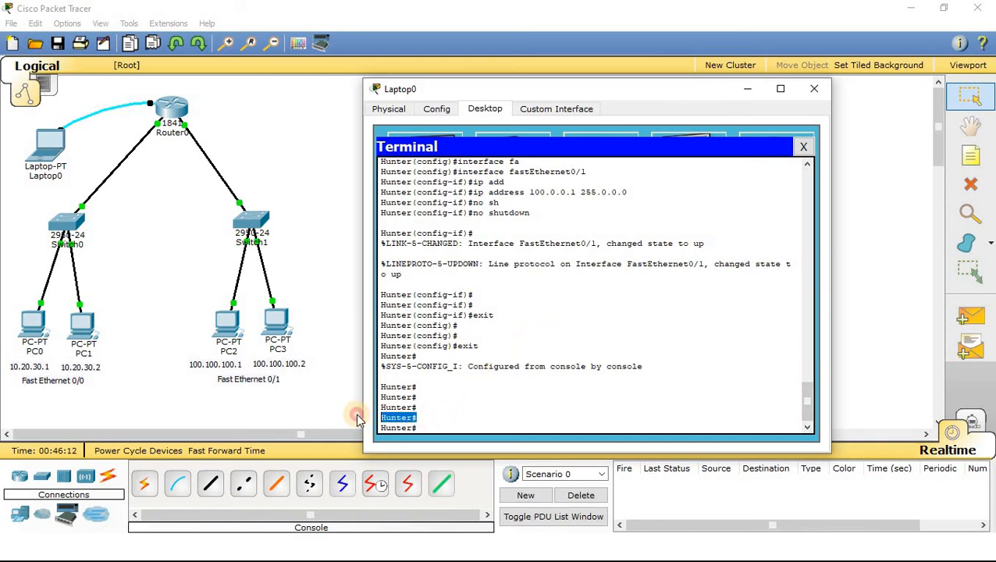
{"action": "left_click", "coordinate": [439, 426]}
{"action": "scroll", "coordinate": [492, 379], "scroll_direction": "up", "scroll_amount": 10}
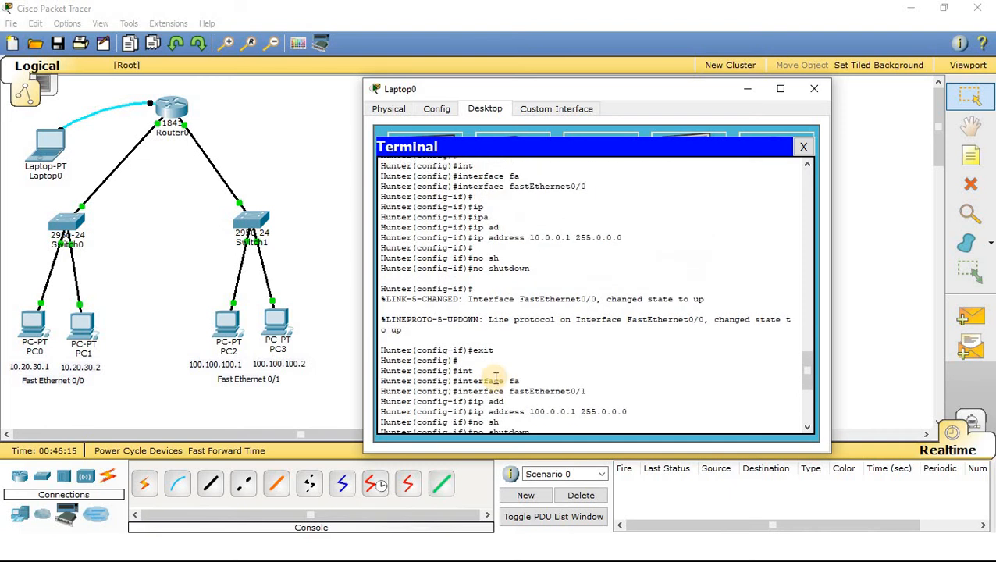
{"action": "scroll", "coordinate": [516, 352], "scroll_direction": "down", "scroll_amount": 5}
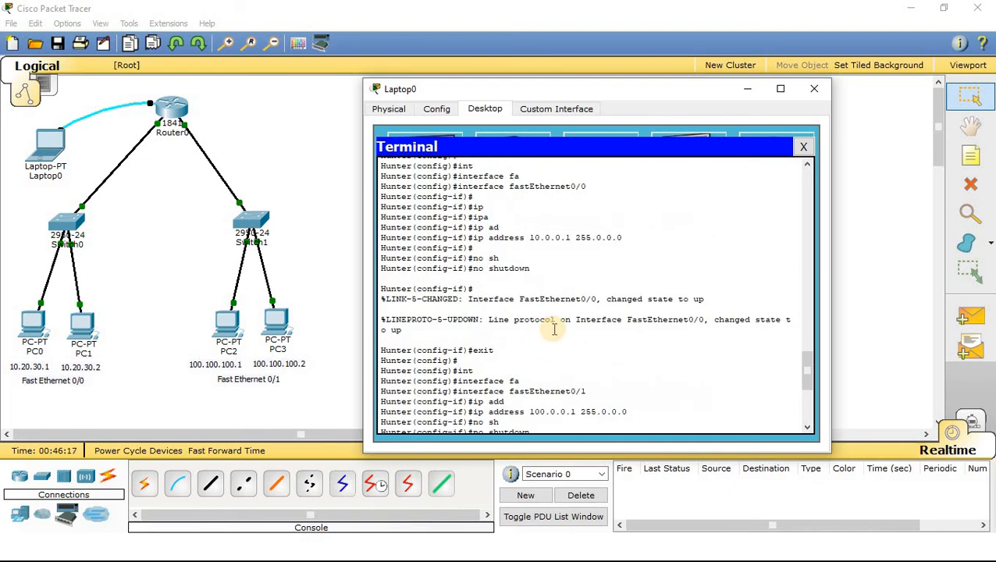
{"action": "scroll", "coordinate": [528, 308], "scroll_direction": "down", "scroll_amount": 4}
{"action": "scroll", "coordinate": [527, 305], "scroll_direction": "down", "scroll_amount": 3}
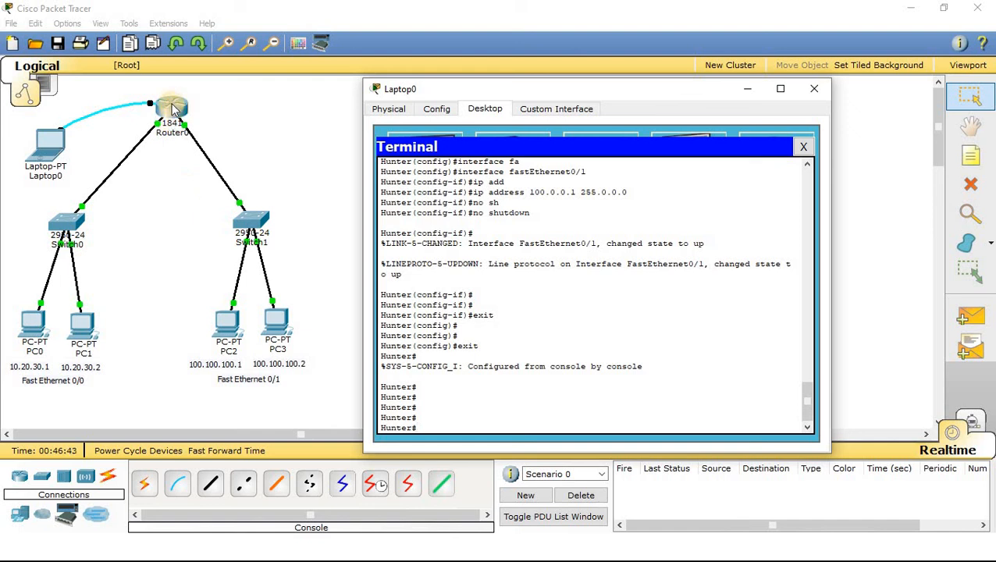
Enter the word write at the privileged EXEC prompt and examine the command and its prompt before running it.
{"action": "left_click", "coordinate": [574, 345]}
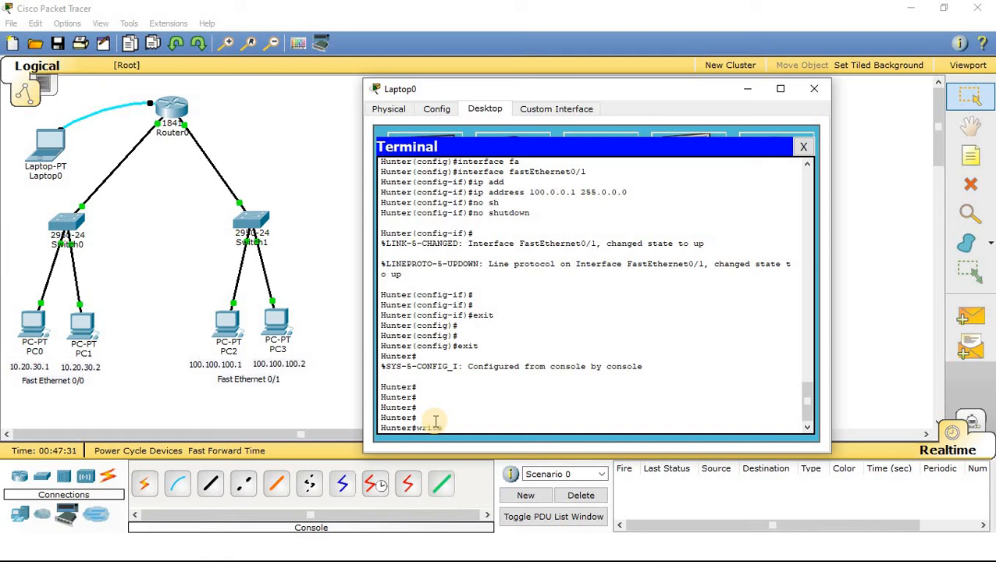
{"action": "triple_click", "coordinate": [442, 428]}
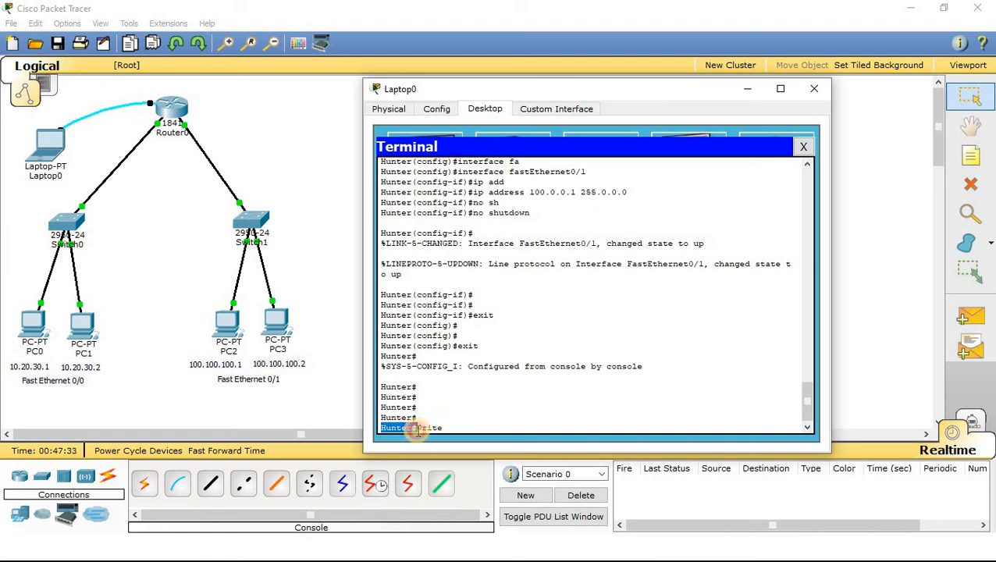
{"action": "left_click", "coordinate": [424, 430]}
{"action": "left_click_drag", "start_coordinate": [417, 430], "coordinate": [454, 430]}
{"action": "left_click", "coordinate": [432, 421]}
{"action": "left_click", "coordinate": [434, 421]}
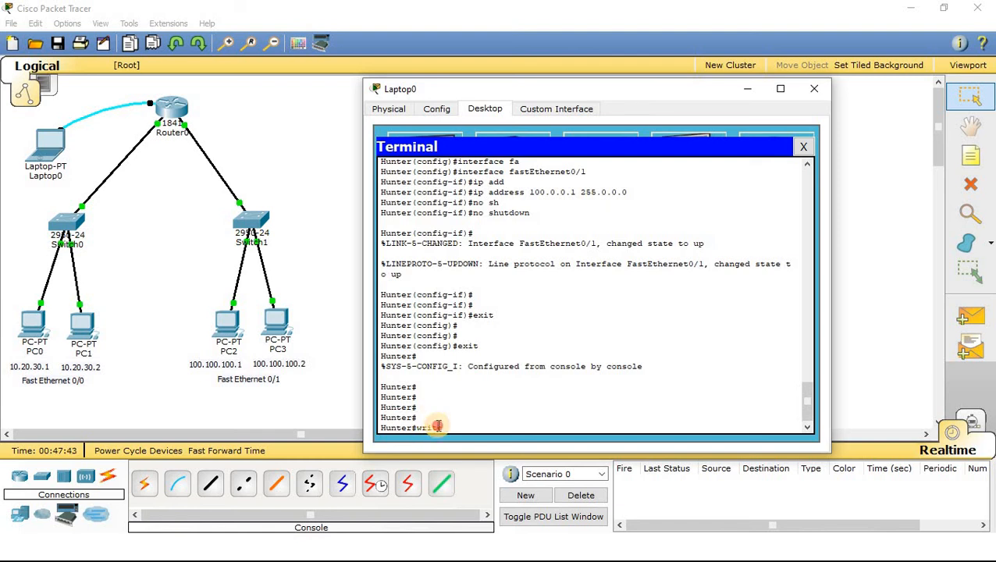
{"action": "triple_click", "coordinate": [436, 426]}
{"action": "left_click", "coordinate": [453, 428]}
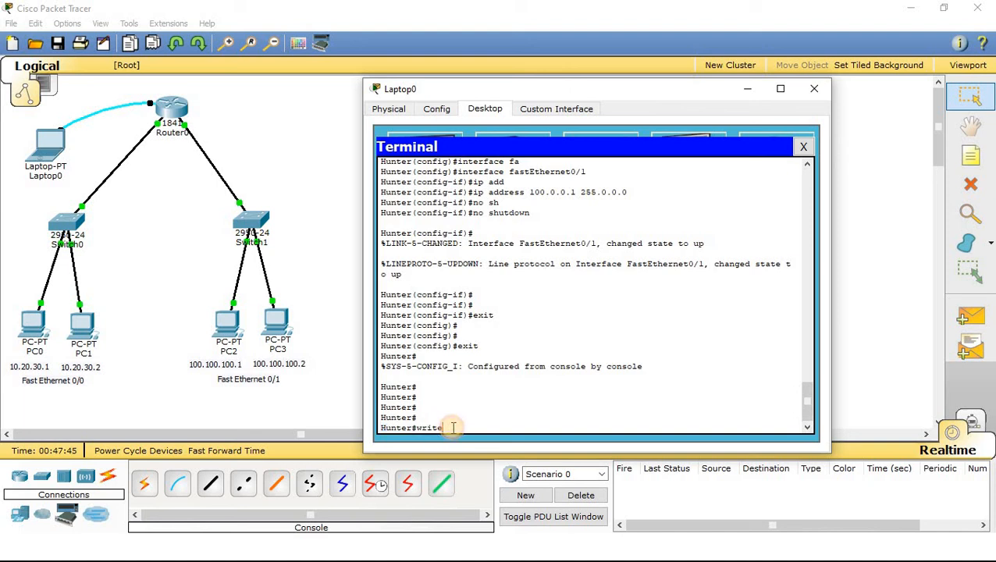
{"action": "triple_click", "coordinate": [424, 430]}
{"action": "left_click", "coordinate": [422, 430]}
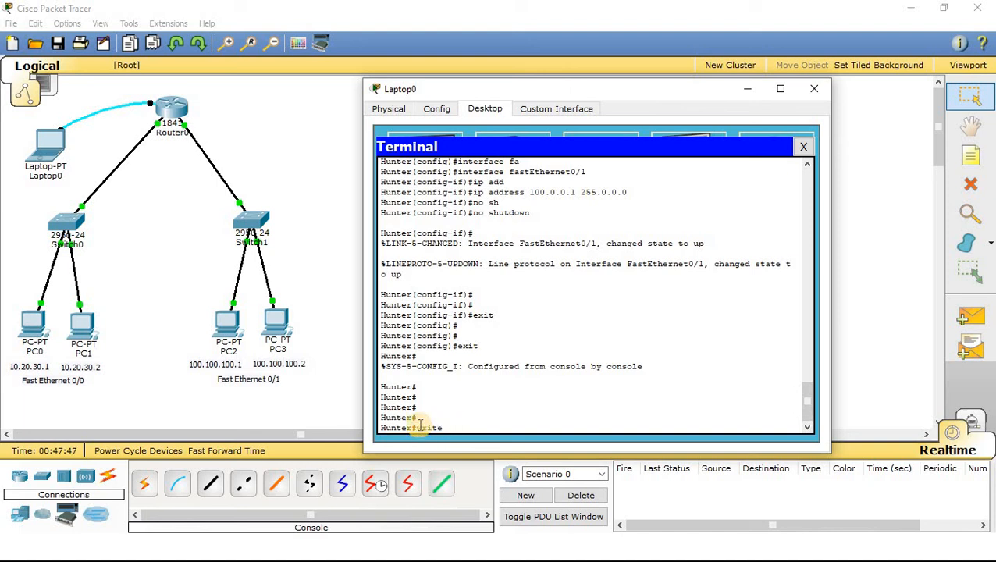
{"action": "left_click_drag", "start_coordinate": [417, 417], "coordinate": [375, 416]}
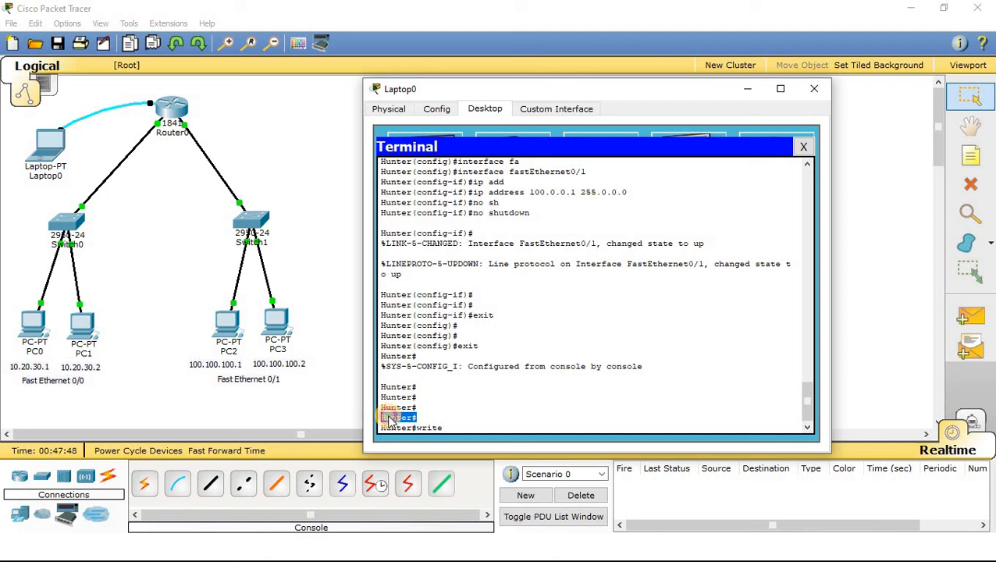
{"action": "left_click", "coordinate": [439, 417]}
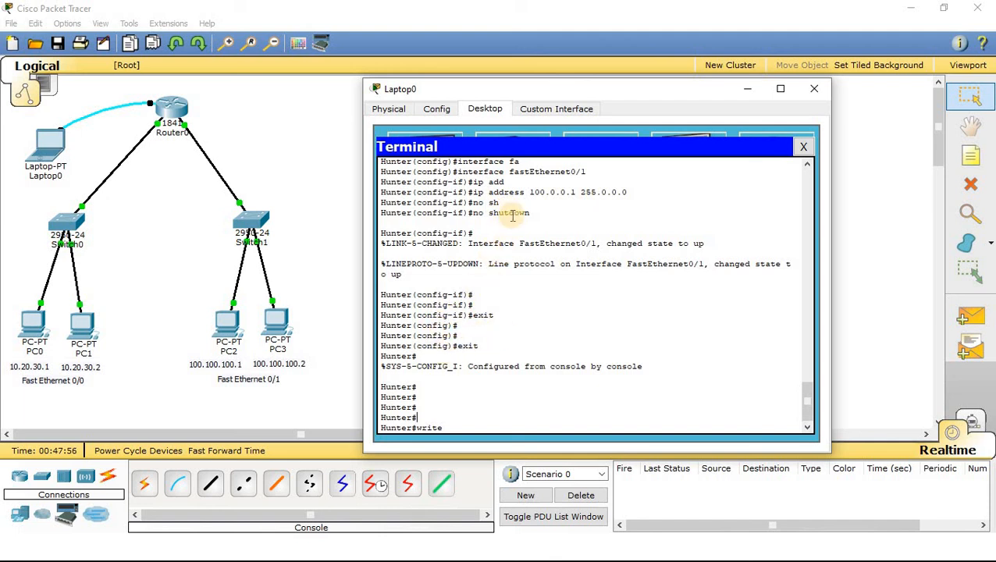
Examine the global configuration prompt, its exit command and the privileged EXEC prompt in the terminal output.
{"action": "scroll", "coordinate": [475, 250], "scroll_direction": "up", "scroll_amount": 5}
{"action": "scroll", "coordinate": [473, 277], "scroll_direction": "down", "scroll_amount": 4}
{"action": "scroll", "coordinate": [474, 277], "scroll_direction": "down", "scroll_amount": 4}
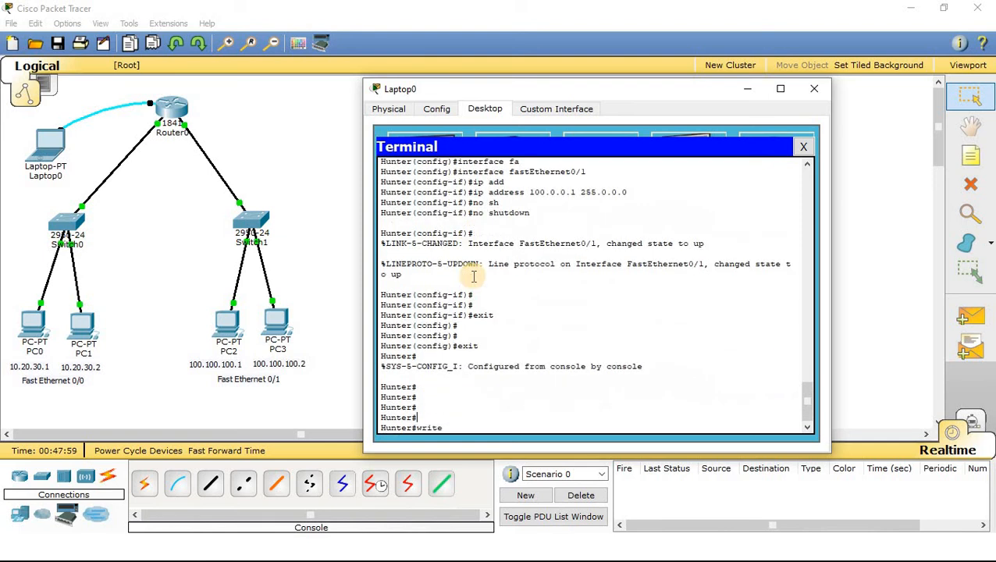
{"action": "left_click_drag", "start_coordinate": [382, 325], "coordinate": [455, 326]}
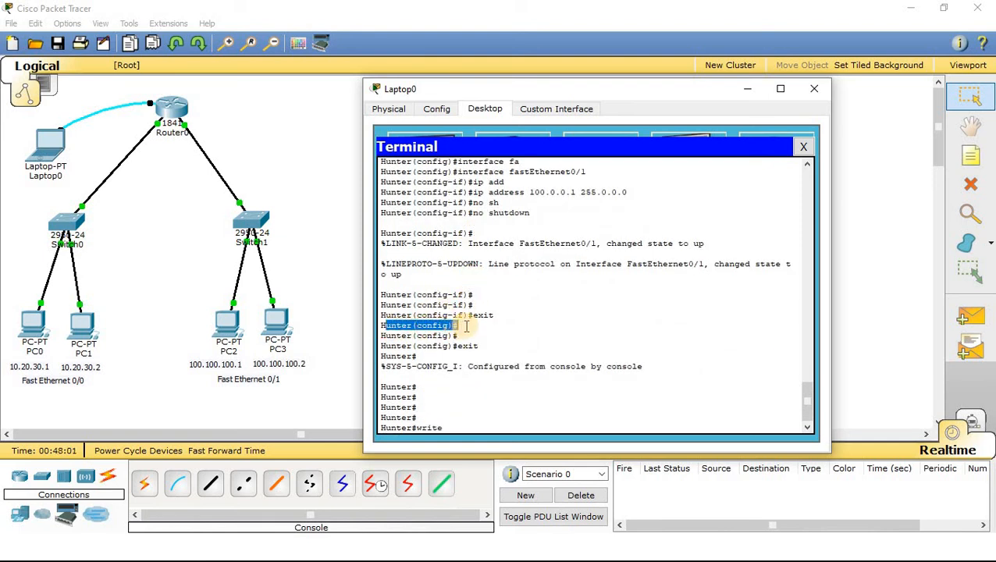
{"action": "left_click_drag", "start_coordinate": [382, 346], "coordinate": [483, 343]}
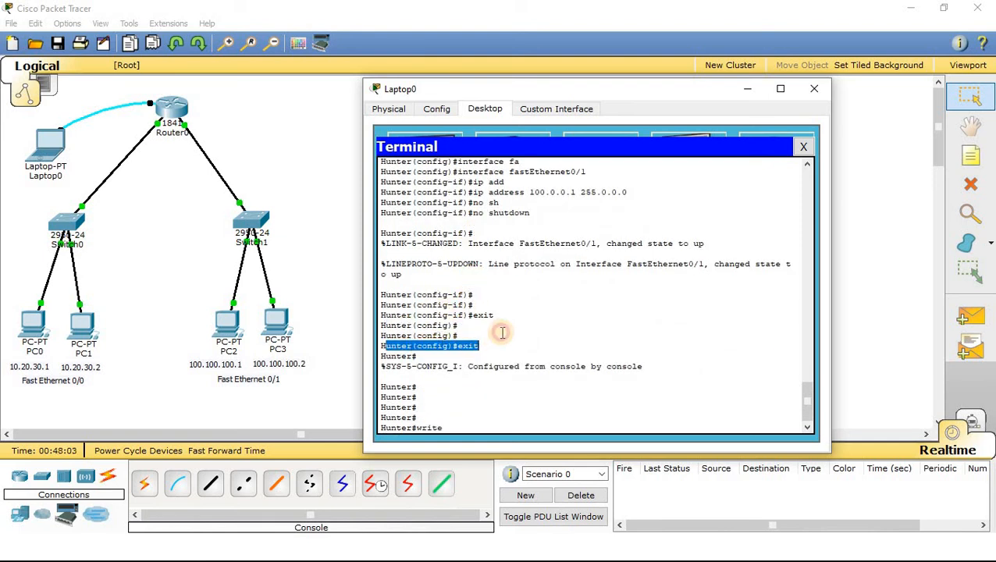
{"action": "left_click_drag", "start_coordinate": [425, 405], "coordinate": [369, 405]}
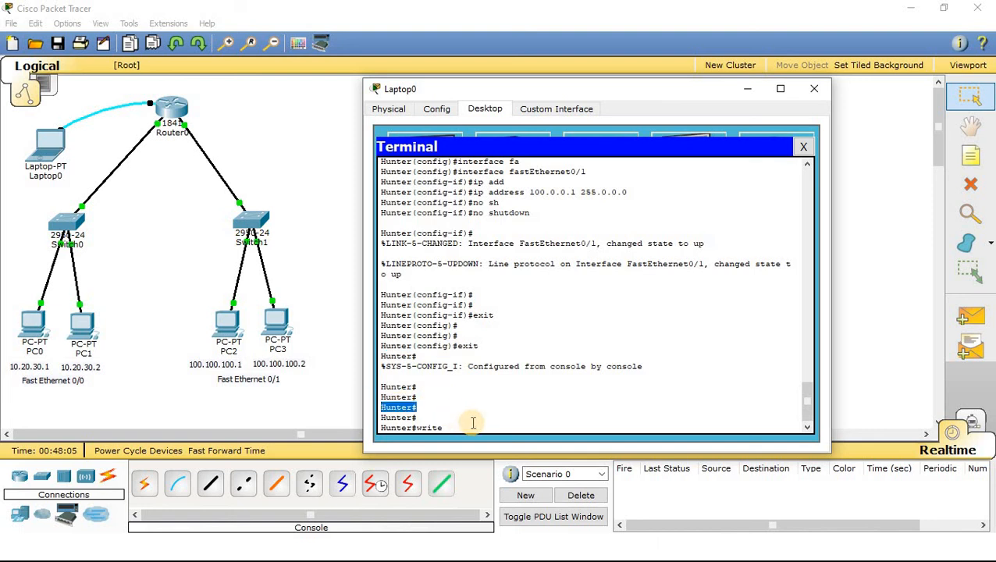
Run the write command at the router's privileged EXEC prompt to save the configuration.
{"action": "left_click_drag", "start_coordinate": [417, 428], "coordinate": [442, 426]}
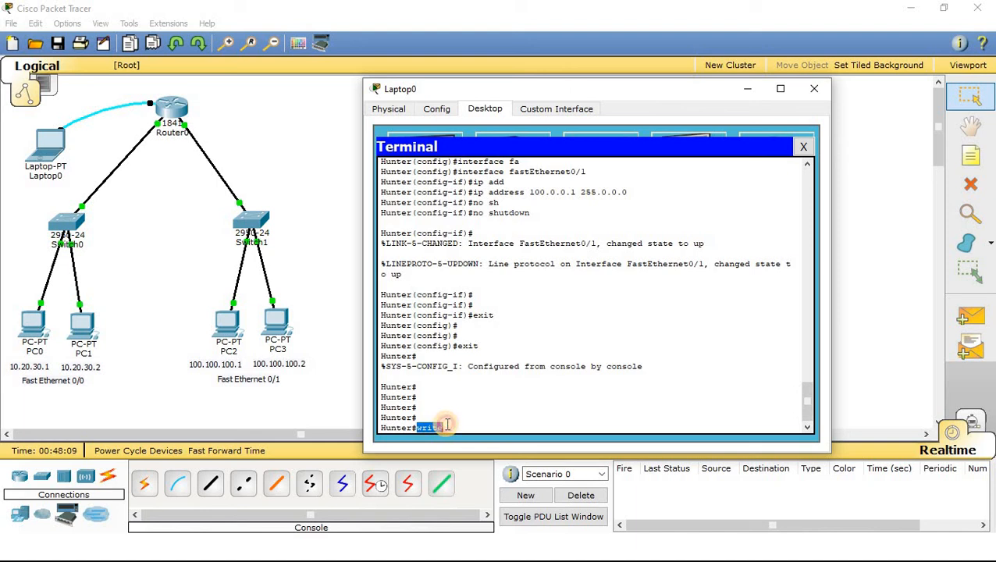
{"action": "left_click_drag", "start_coordinate": [381, 335], "coordinate": [467, 333]}
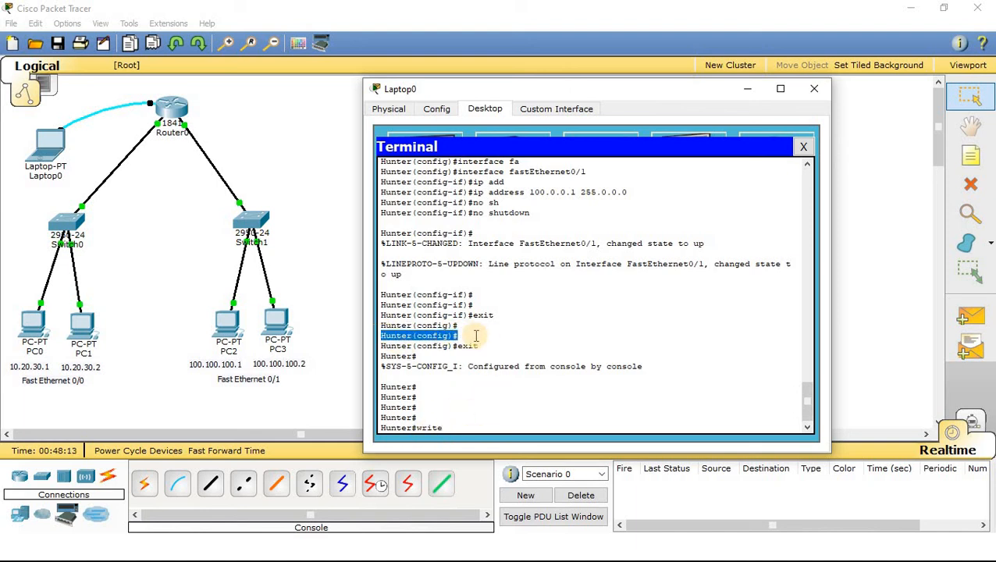
{"action": "left_click", "coordinate": [473, 335]}
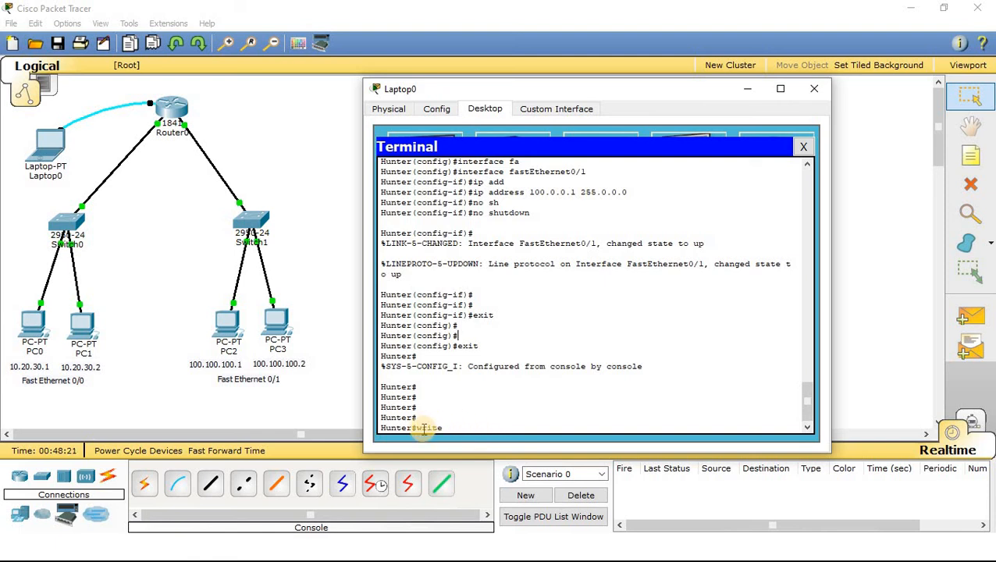
{"action": "left_click_drag", "start_coordinate": [417, 426], "coordinate": [444, 427]}
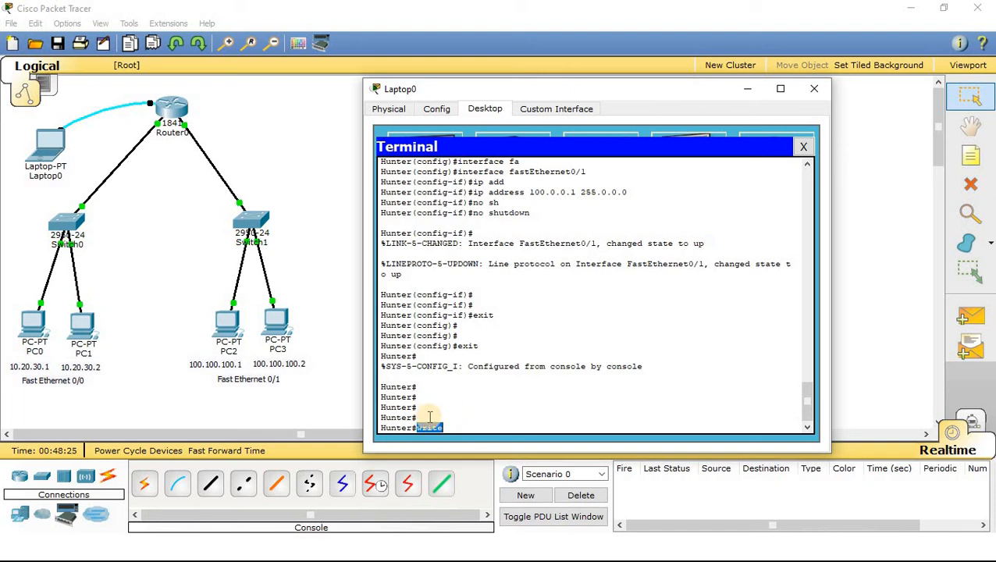
{"action": "left_click_drag", "start_coordinate": [430, 418], "coordinate": [367, 418]}
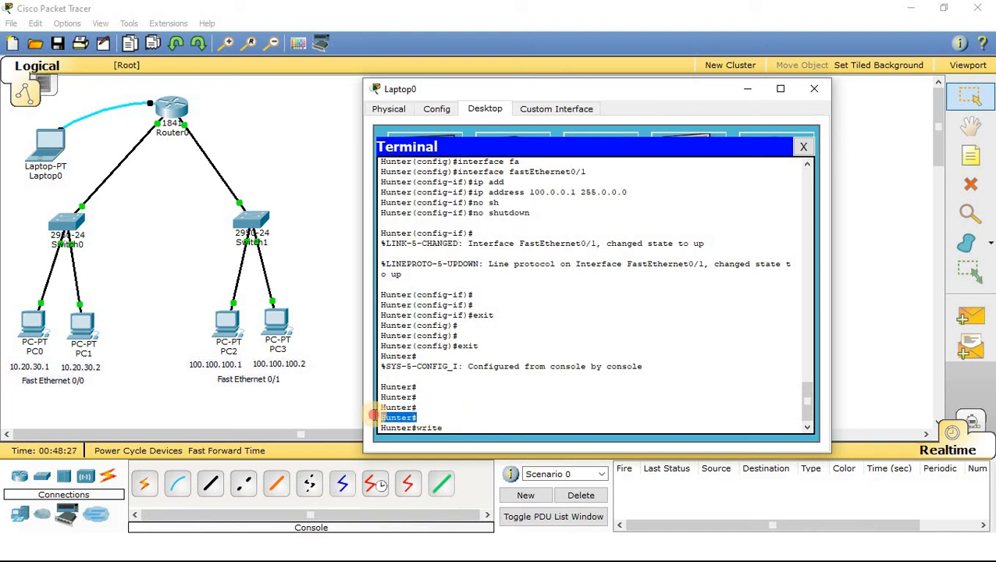
{"action": "left_click", "coordinate": [455, 420]}
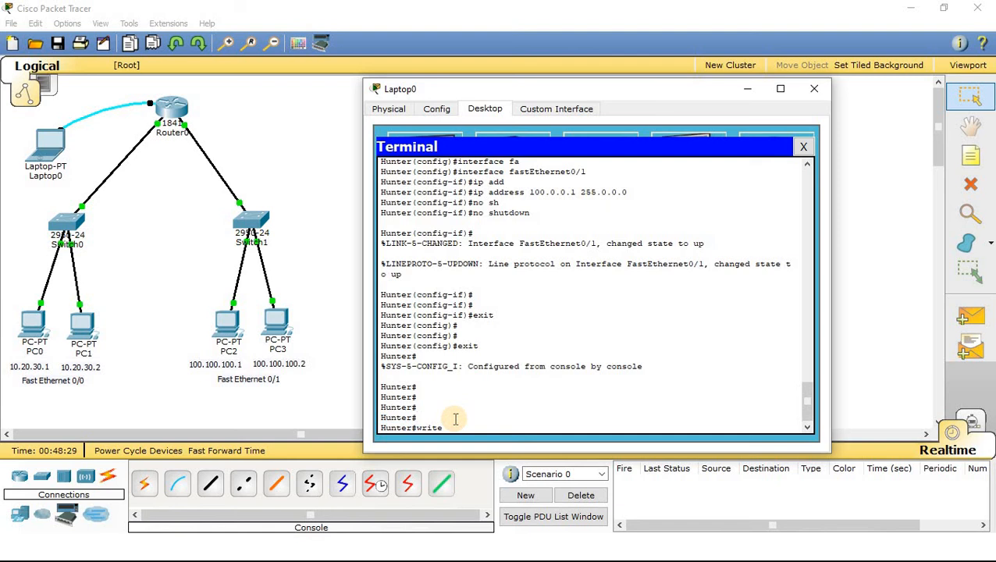
{"action": "key", "text": "Return"}
{"action": "key", "text": "Return"}
{"action": "key", "text": "Return"}
{"action": "key", "text": "Return"}
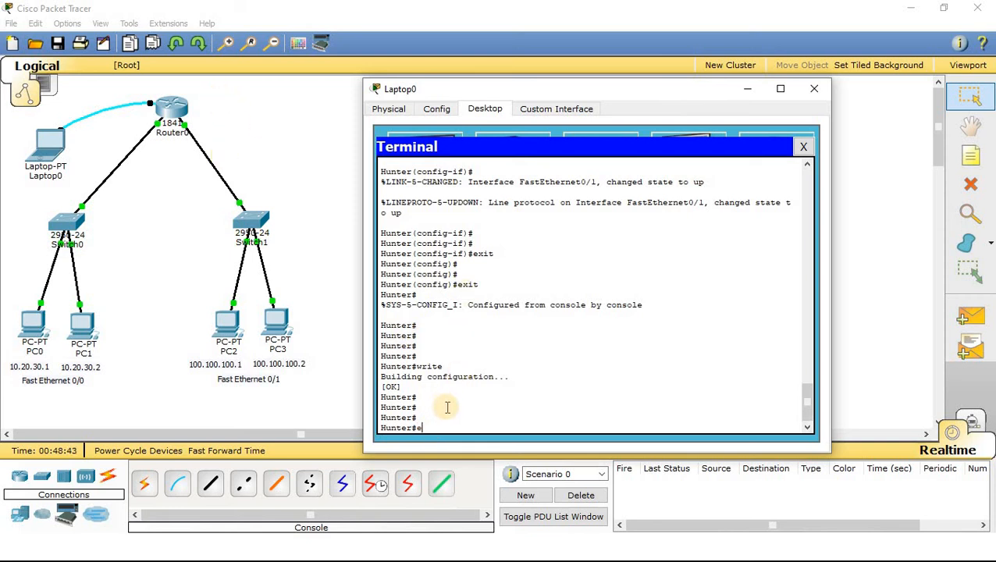
End the console session with the exit command and start a new session at the user EXEC prompt.
{"action": "type", "text": "t"}
{"action": "key", "text": "Return"}
{"action": "key", "text": "Return"}
{"action": "key", "text": "Return"}
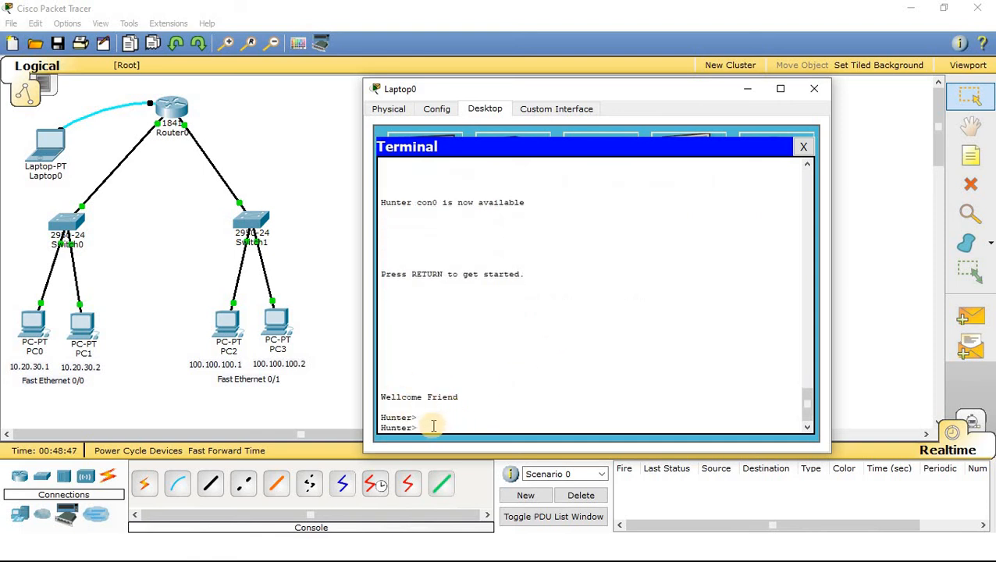
Compare the login banner with the earlier banner motd command in the terminal history, and close the laptop's window.
{"action": "left_click_drag", "start_coordinate": [383, 397], "coordinate": [468, 402]}
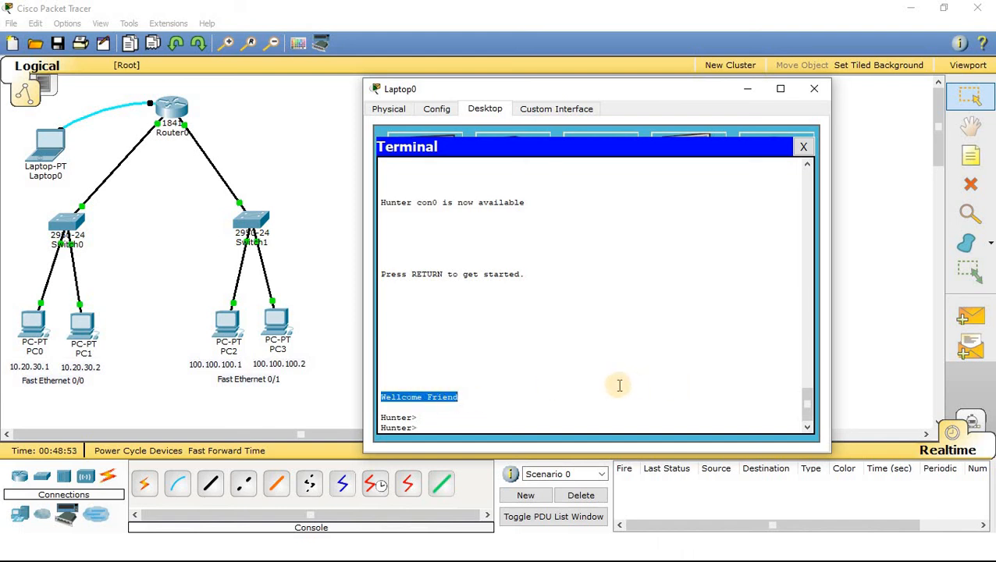
{"action": "left_click", "coordinate": [712, 396]}
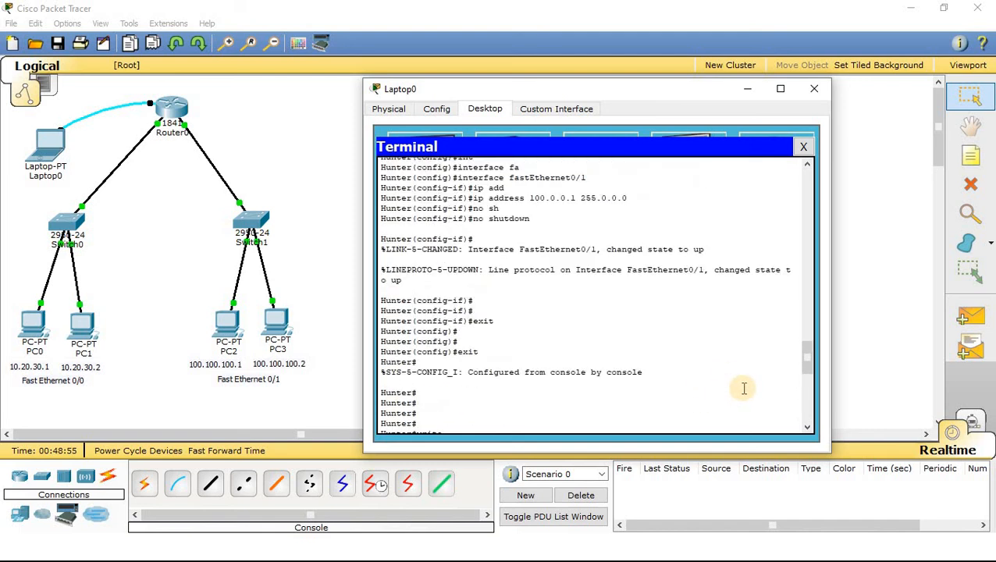
{"action": "scroll", "coordinate": [743, 387], "scroll_direction": "up", "scroll_amount": 10}
{"action": "scroll", "coordinate": [748, 388], "scroll_direction": "up", "scroll_amount": 8}
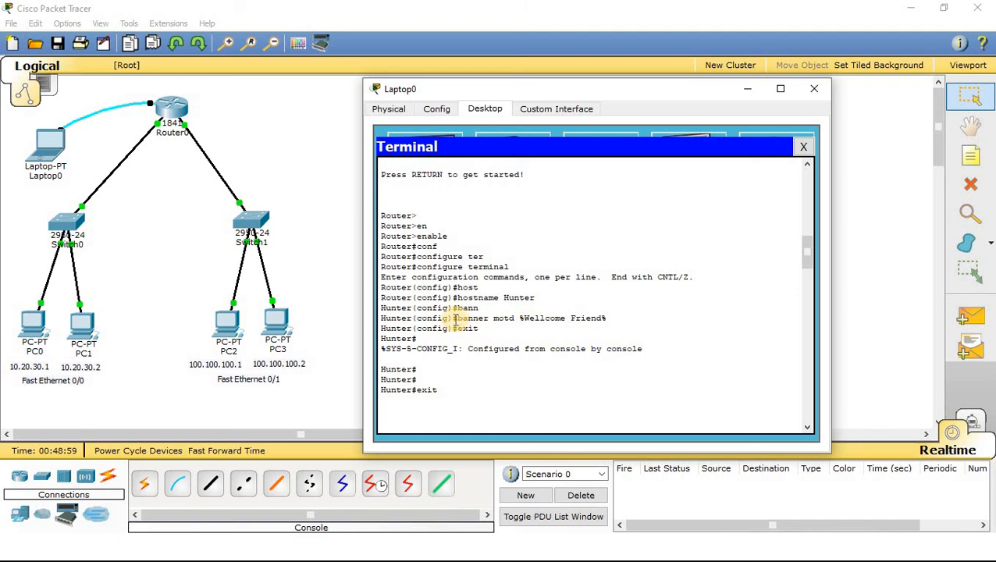
{"action": "left_click_drag", "start_coordinate": [383, 318], "coordinate": [553, 303]}
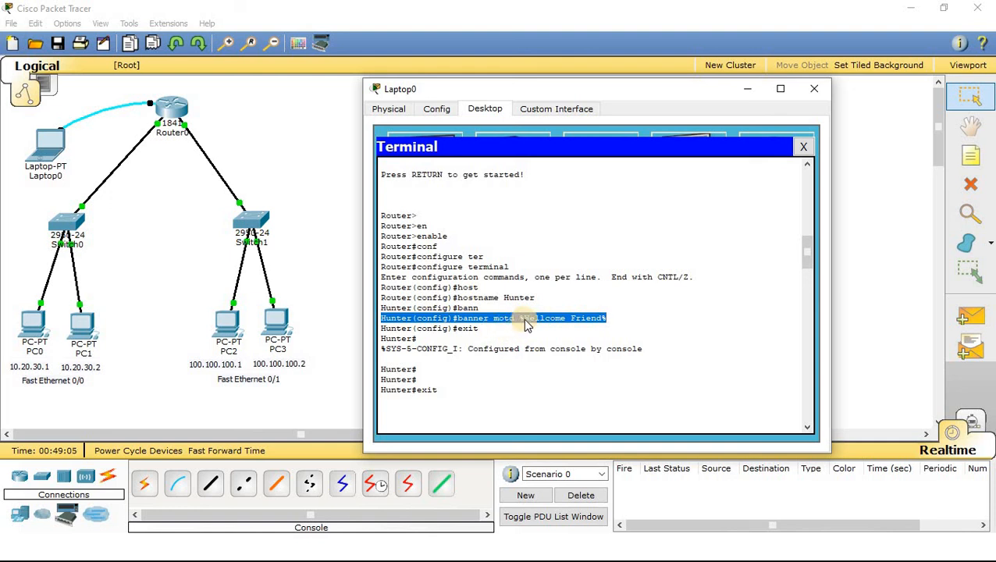
{"action": "left_click", "coordinate": [526, 321]}
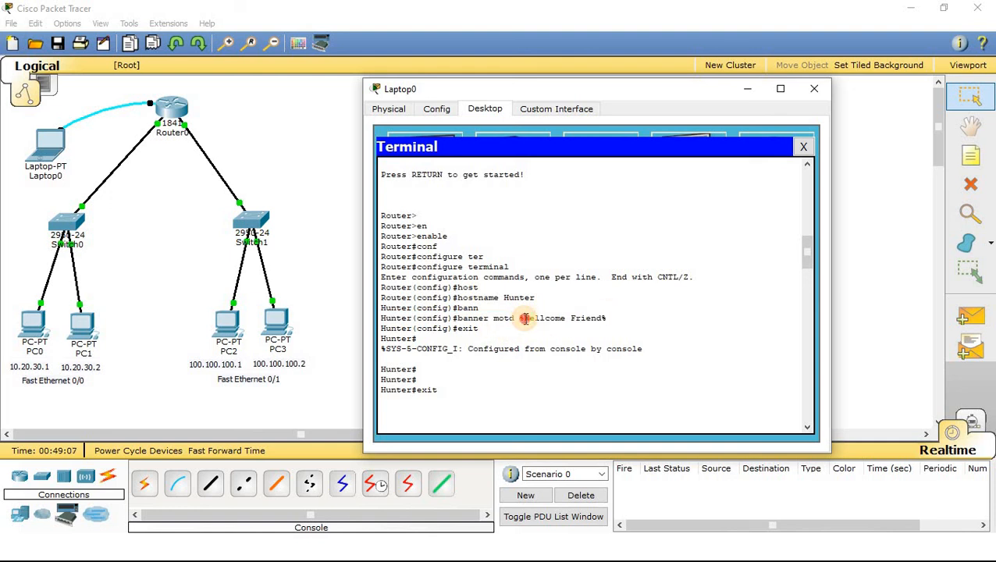
{"action": "left_click_drag", "start_coordinate": [526, 319], "coordinate": [602, 321]}
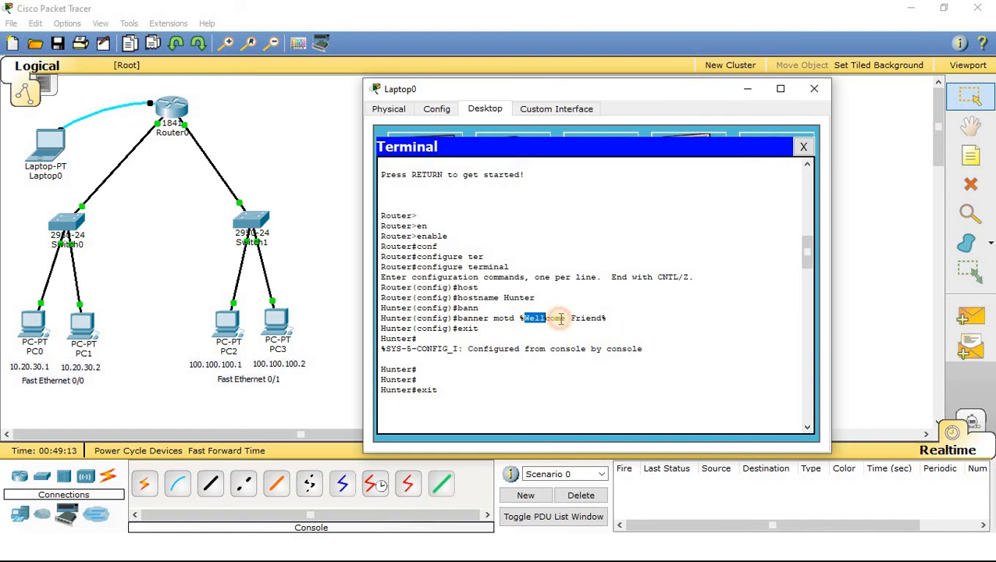
{"action": "left_click", "coordinate": [814, 88]}
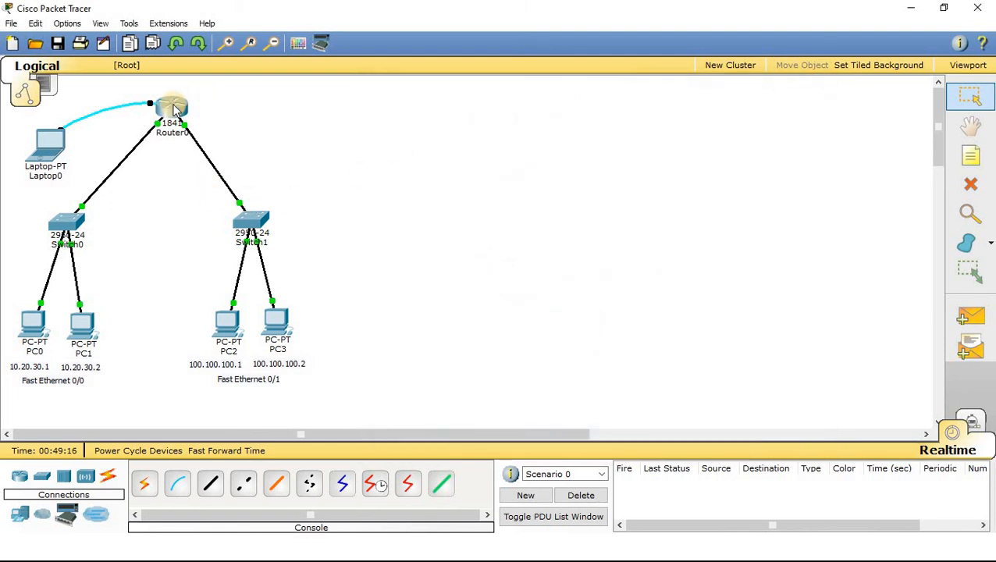
Set PC0's default gateway to 10.0.0.1 in its IP configuration and close its window.
{"action": "mouse_move", "coordinate": [175, 111]}
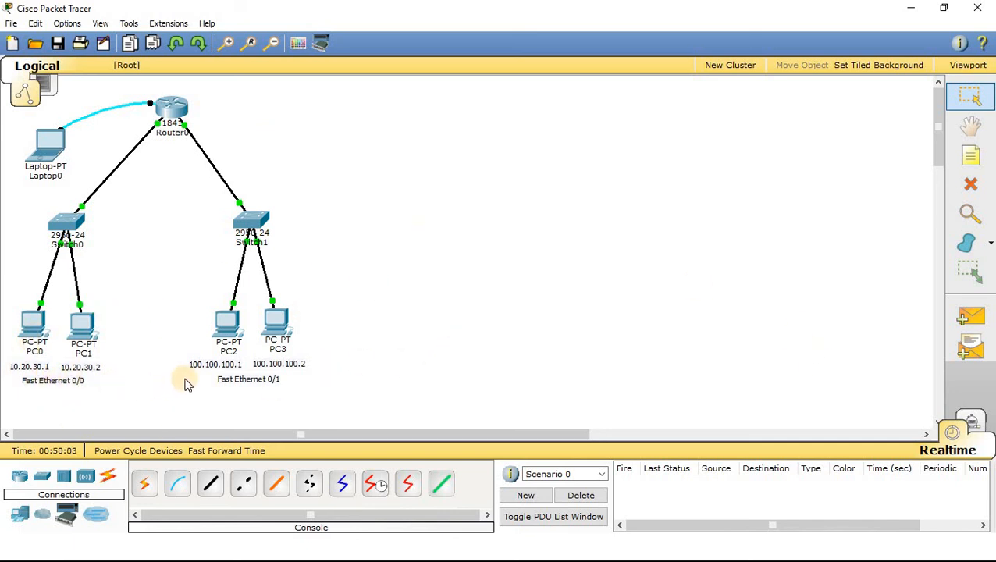
{"action": "left_click", "coordinate": [31, 331]}
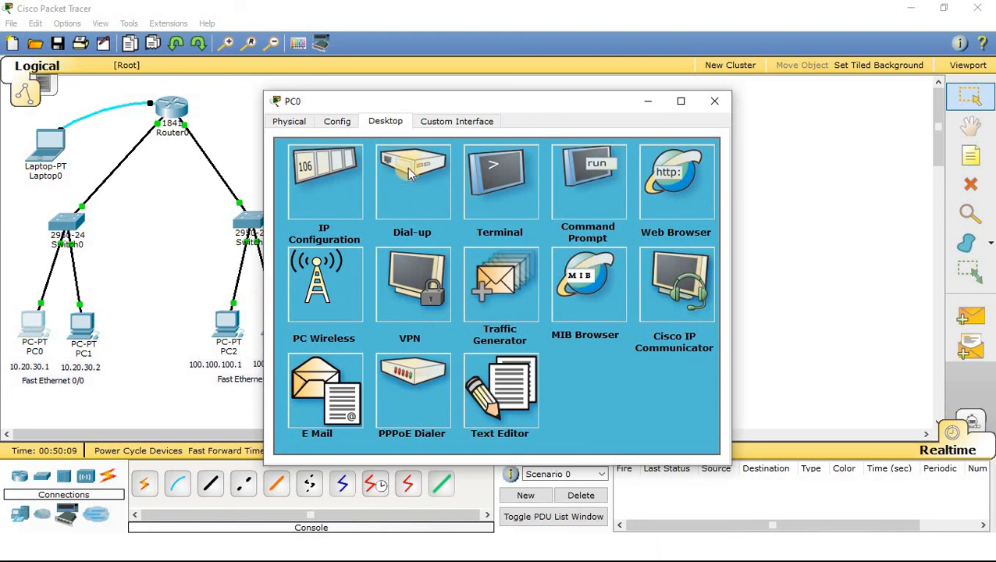
{"action": "left_click", "coordinate": [320, 187]}
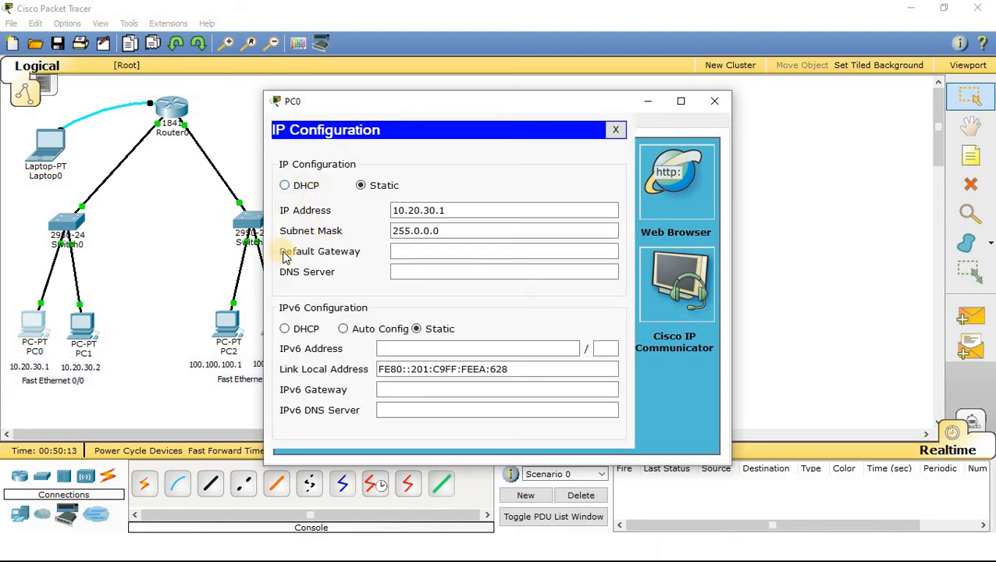
{"action": "left_click", "coordinate": [411, 252]}
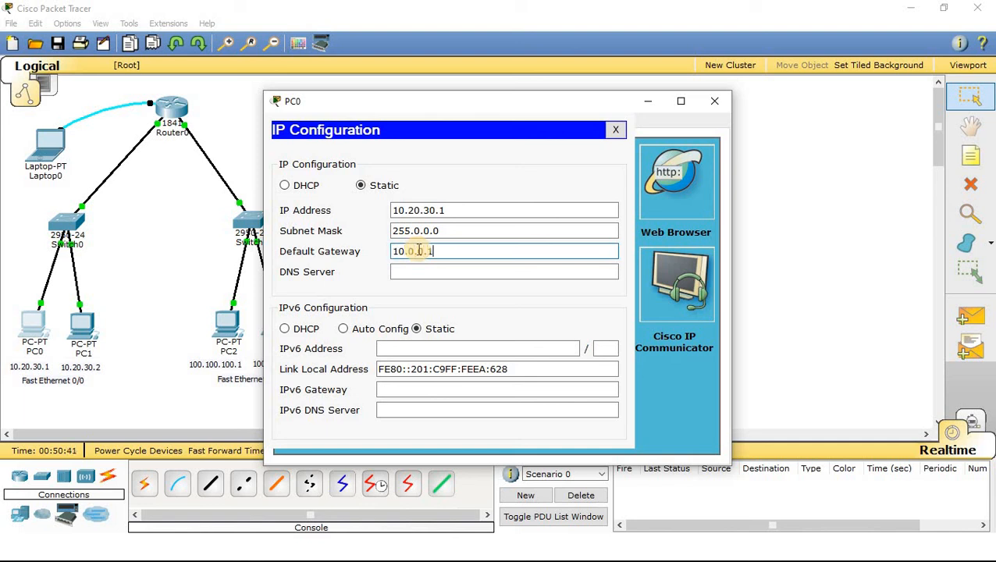
{"action": "left_click_drag", "start_coordinate": [447, 251], "coordinate": [356, 253]}
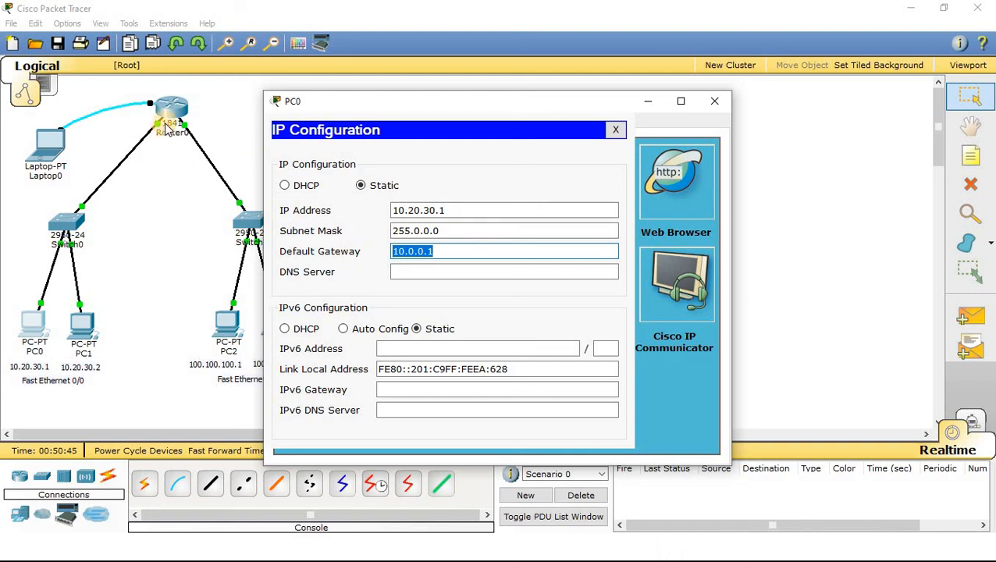
{"action": "key", "text": "Tab"}
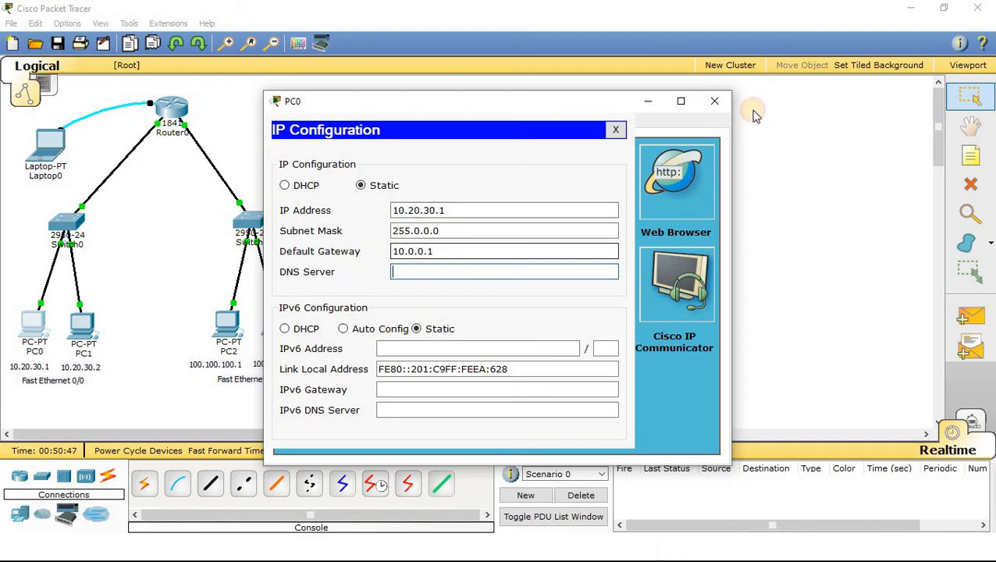
{"action": "left_click", "coordinate": [714, 102]}
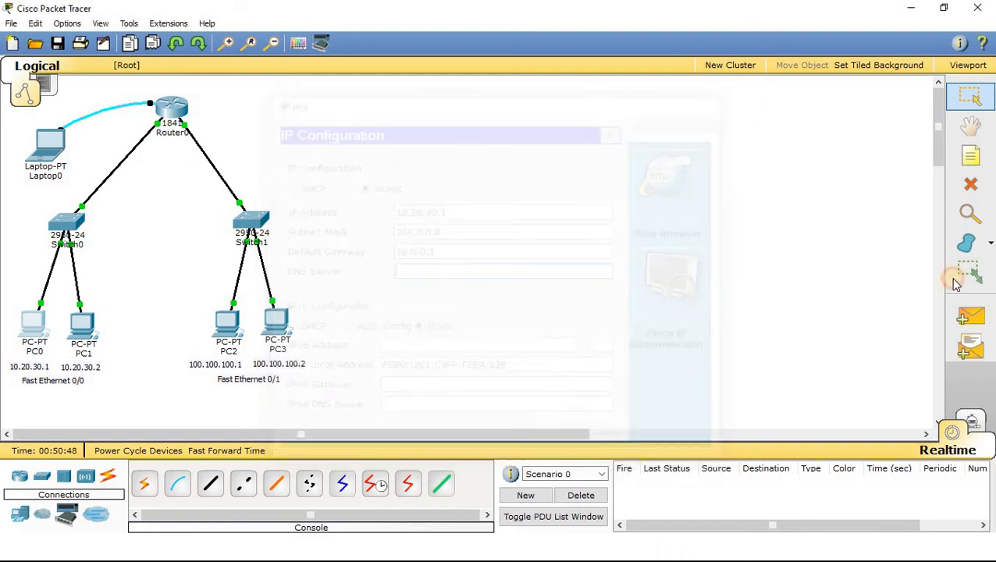
Place a note reading 10.0.0.1 beside the router's link to Switch0.
{"action": "left_click", "coordinate": [972, 159]}
{"action": "left_click", "coordinate": [125, 125]}
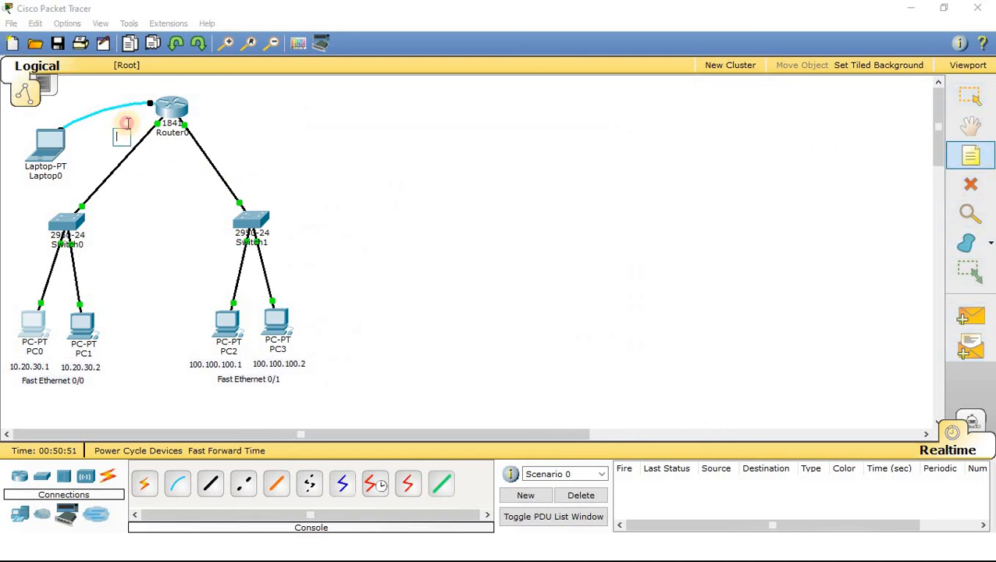
{"action": "type", "text": "10.0.0.1"}
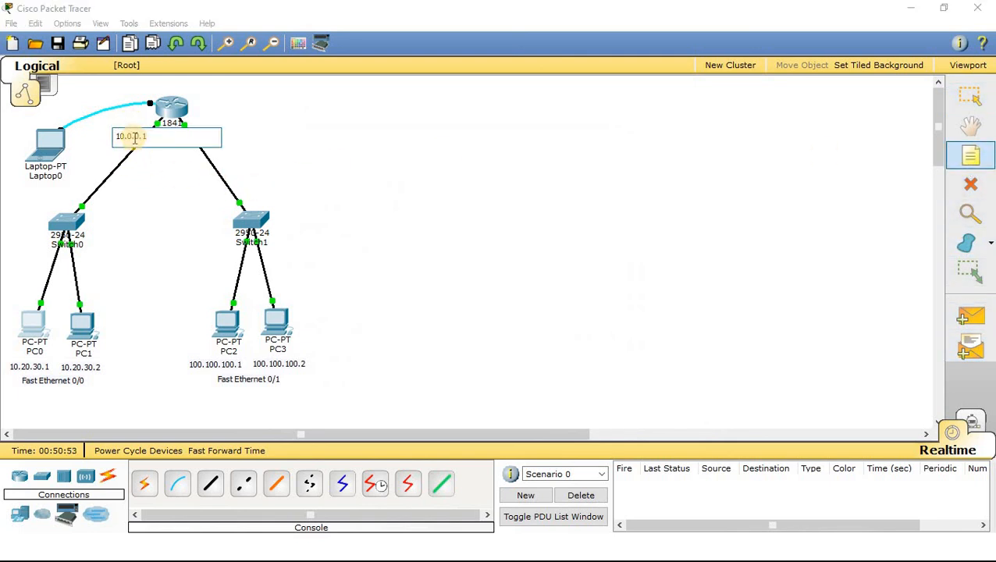
{"action": "left_click", "coordinate": [131, 150]}
{"action": "left_click_drag", "start_coordinate": [132, 150], "coordinate": [136, 131]}
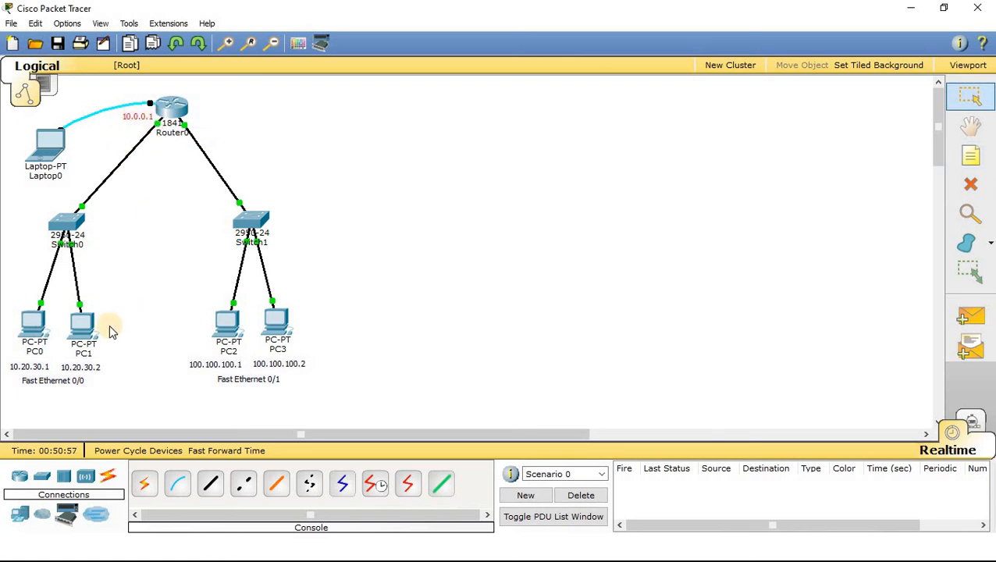
Set PC1's default gateway to 10.0.0.1 in its IP configuration and close its window.
{"action": "left_click", "coordinate": [88, 337]}
{"action": "left_click", "coordinate": [324, 183]}
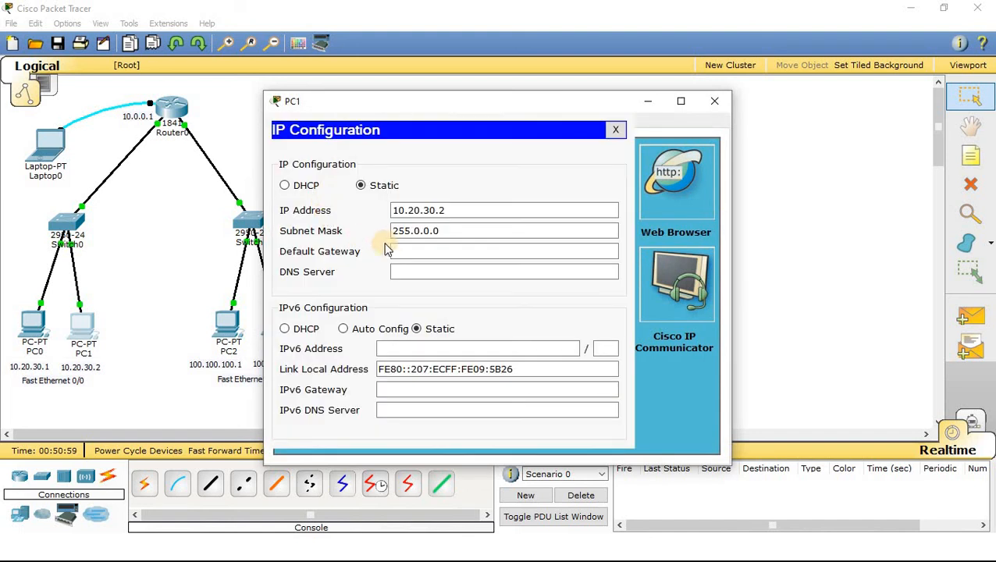
{"action": "left_click", "coordinate": [403, 251]}
{"action": "type", "text": "10.0.0.1"}
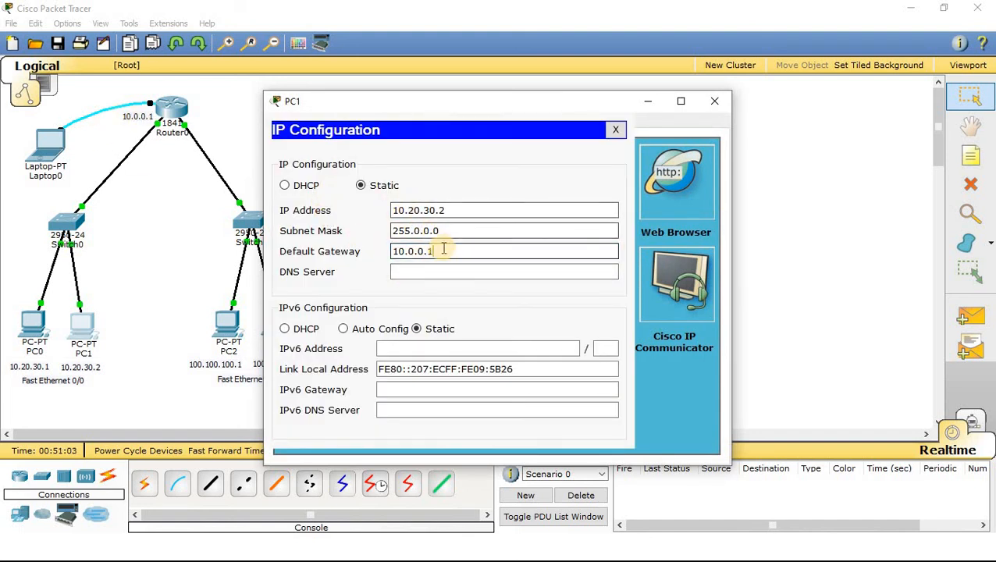
{"action": "left_click_drag", "start_coordinate": [442, 250], "coordinate": [334, 251]}
{"action": "left_click", "coordinate": [715, 100]}
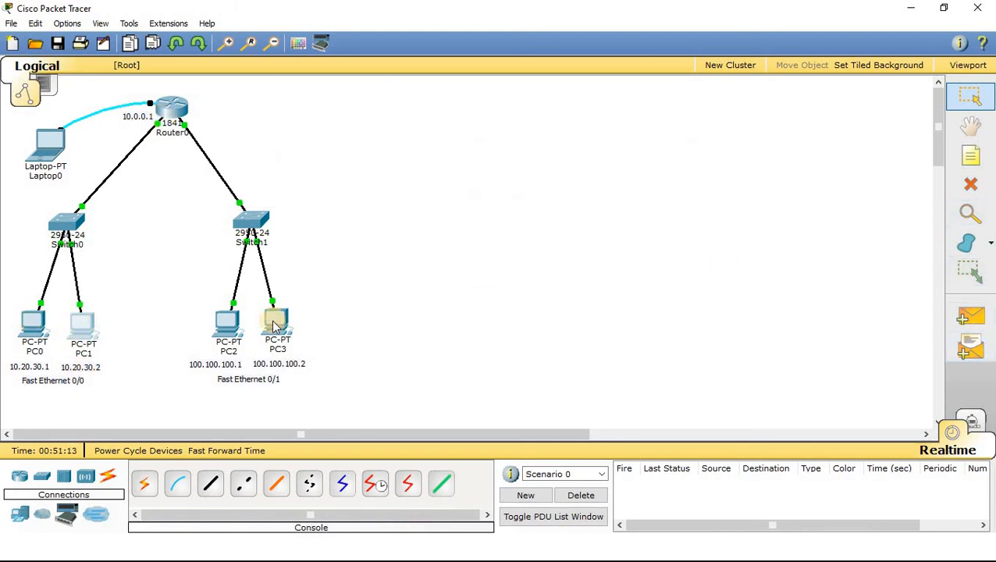
Set PC2's default gateway to 100.0.0.1 in its IP configuration and close its window.
{"action": "left_click", "coordinate": [225, 322]}
{"action": "left_click", "coordinate": [334, 182]}
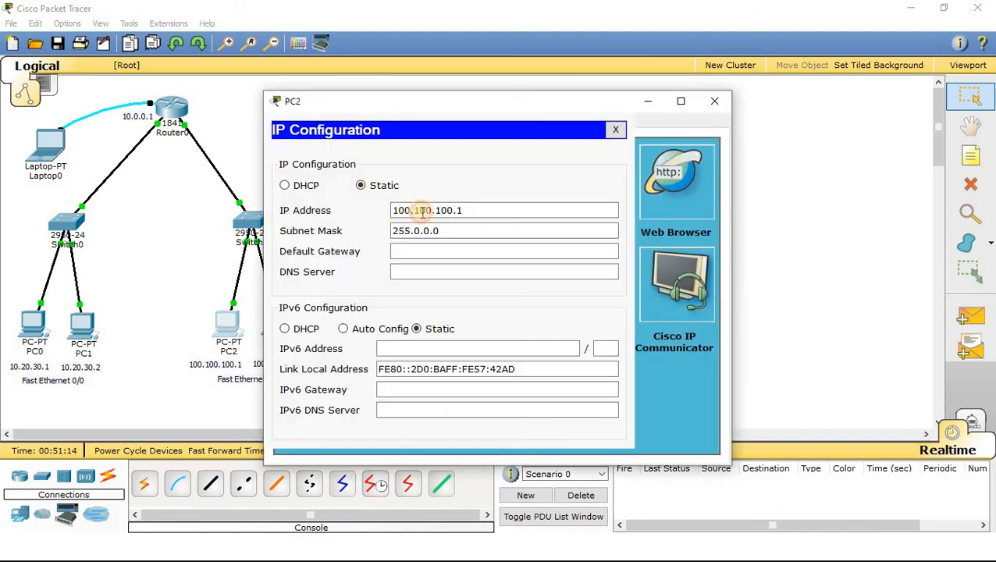
{"action": "left_click", "coordinate": [413, 250]}
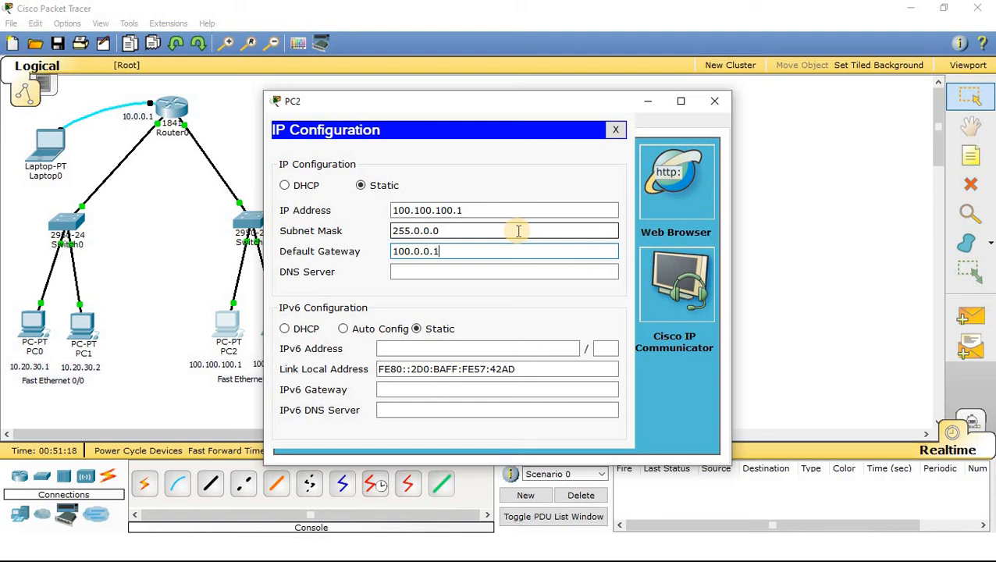
{"action": "type", "text": "100.0.0.1"}
{"action": "left_click_drag", "start_coordinate": [456, 252], "coordinate": [316, 252]}
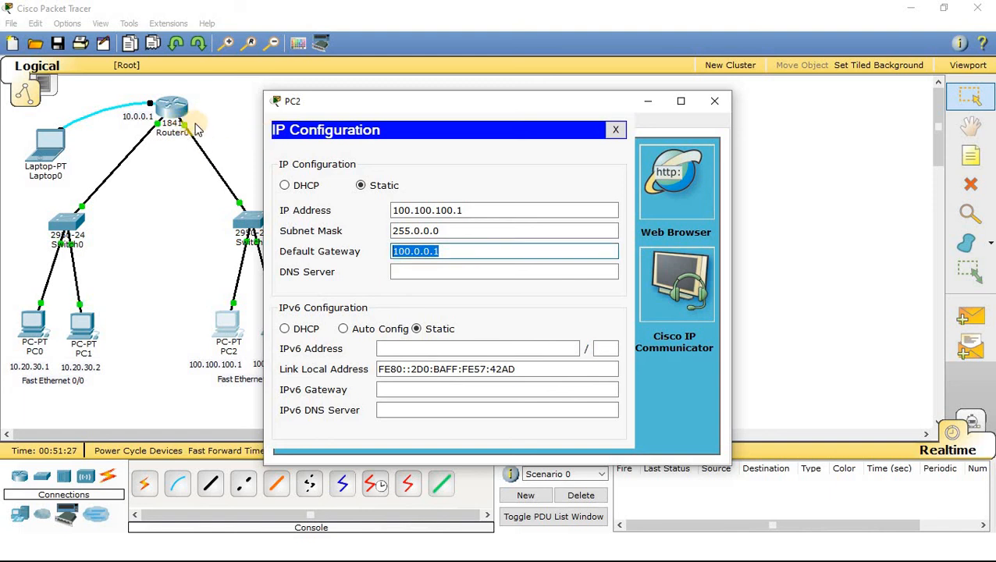
{"action": "left_click", "coordinate": [714, 100]}
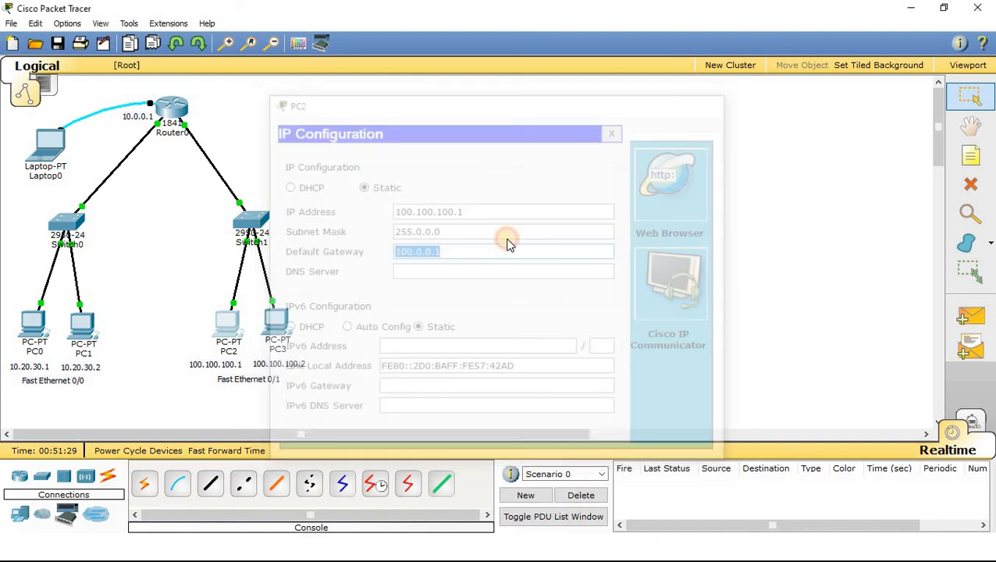
Set PC3's default gateway to 100.0.0.1, copy that address and close the PC's window.
{"action": "left_click", "coordinate": [281, 320]}
{"action": "left_click", "coordinate": [328, 185]}
{"action": "left_click", "coordinate": [439, 253]}
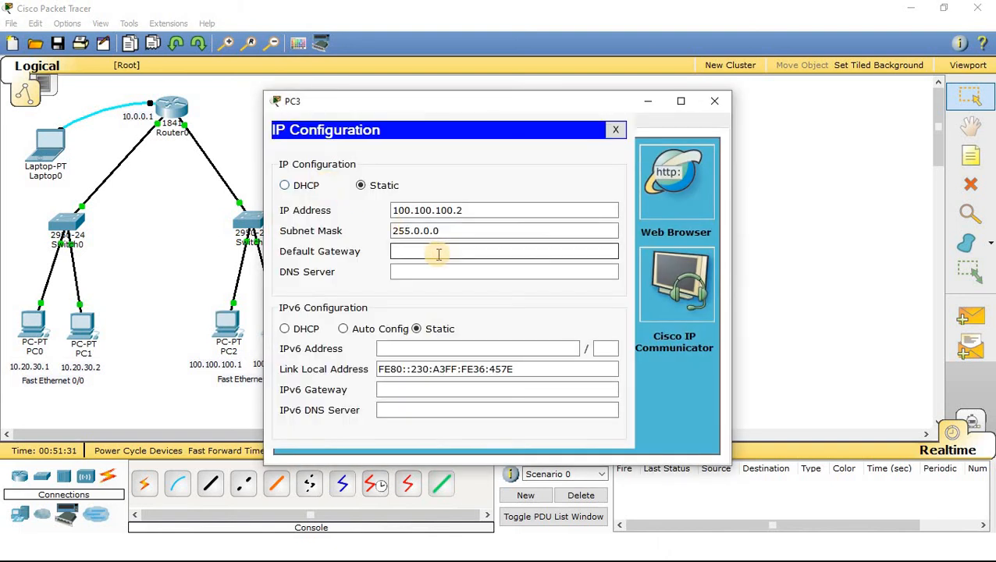
{"action": "type", "text": "100.0.0.1"}
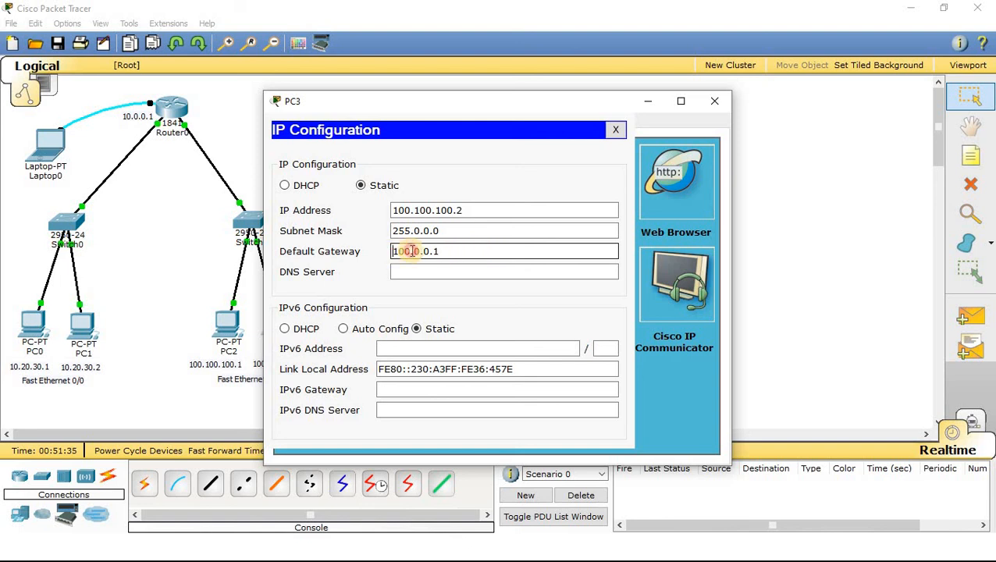
{"action": "left_click_drag", "start_coordinate": [400, 252], "coordinate": [468, 251]}
{"action": "key", "text": "ctrl+c"}
{"action": "left_click", "coordinate": [714, 101]}
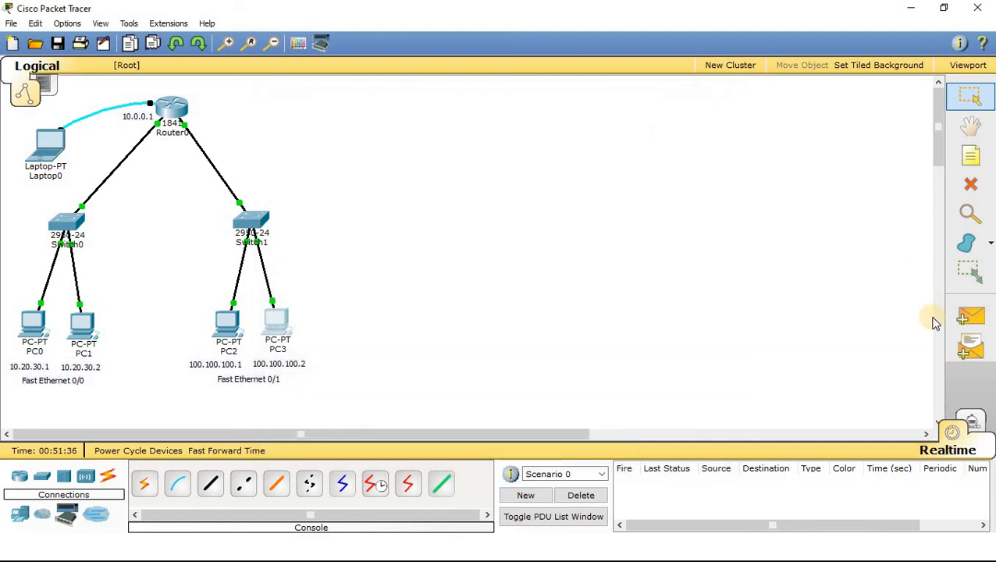
Place a note reading 100.0.0.1 beside the router's link to Switch1.
{"action": "left_click", "coordinate": [971, 155]}
{"action": "left_click", "coordinate": [205, 118]}
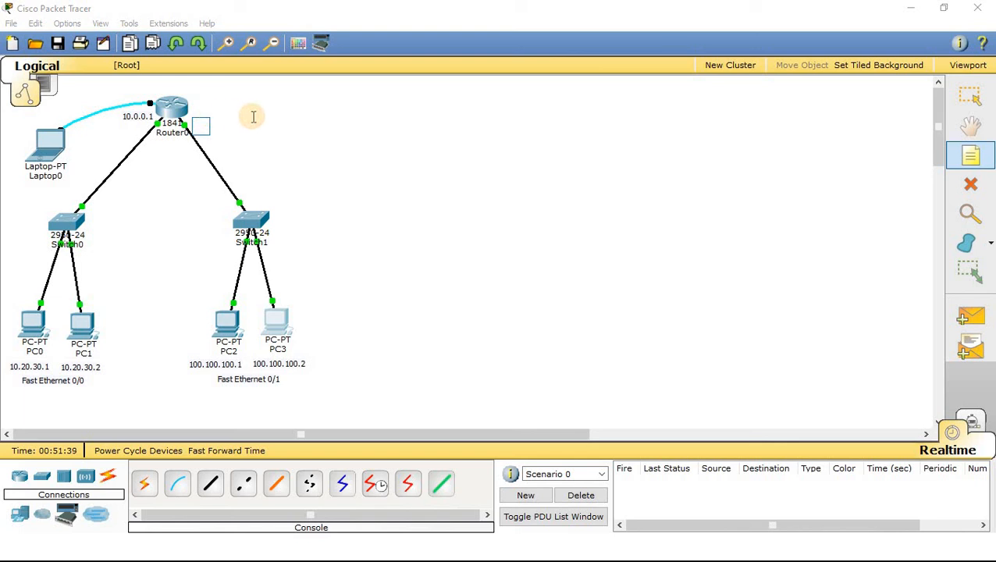
{"action": "key", "text": "ctrl+v"}
{"action": "key", "text": "Escape"}
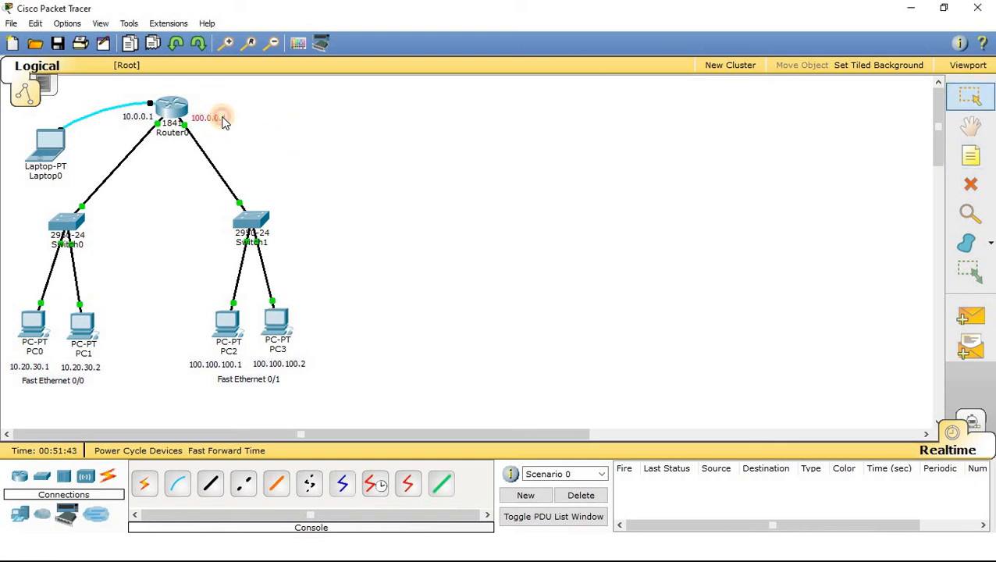
{"action": "left_click", "coordinate": [298, 147]}
Check the default gateways in the IP configurations of PC2 and PC0, closing each PC's window.
{"action": "mouse_move", "coordinate": [176, 113]}
{"action": "left_click", "coordinate": [226, 322]}
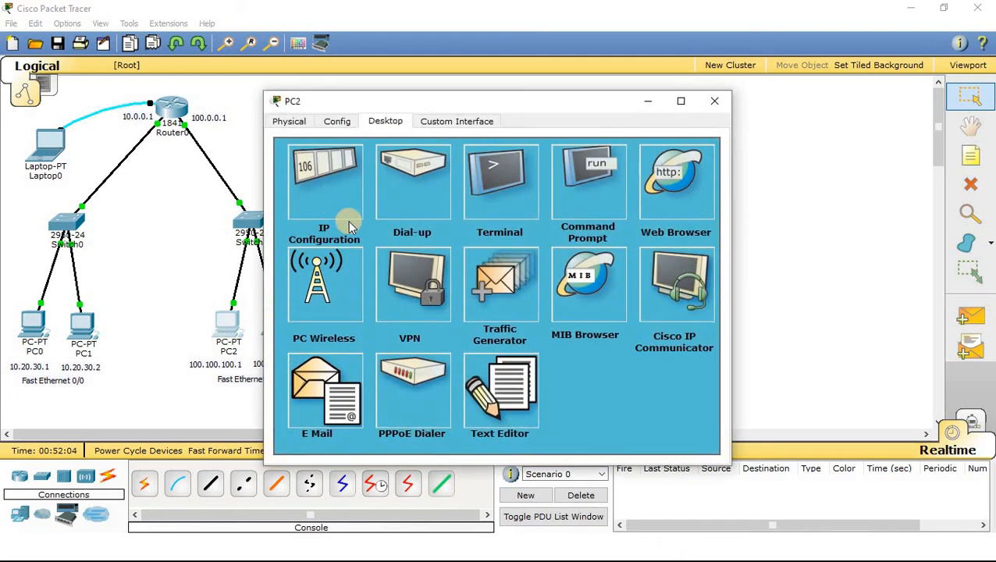
{"action": "left_click", "coordinate": [350, 227]}
{"action": "left_click", "coordinate": [712, 101]}
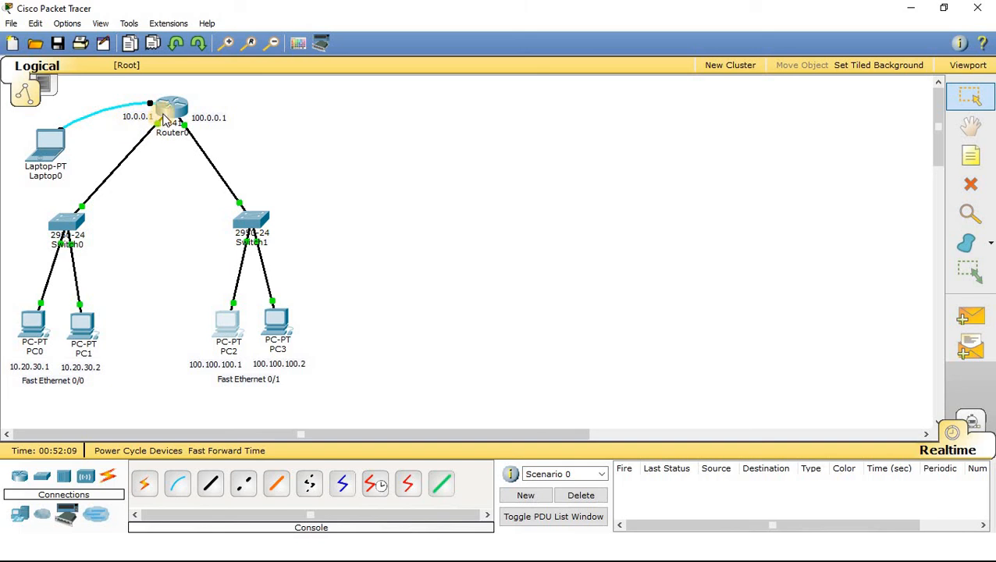
{"action": "left_click", "coordinate": [33, 322]}
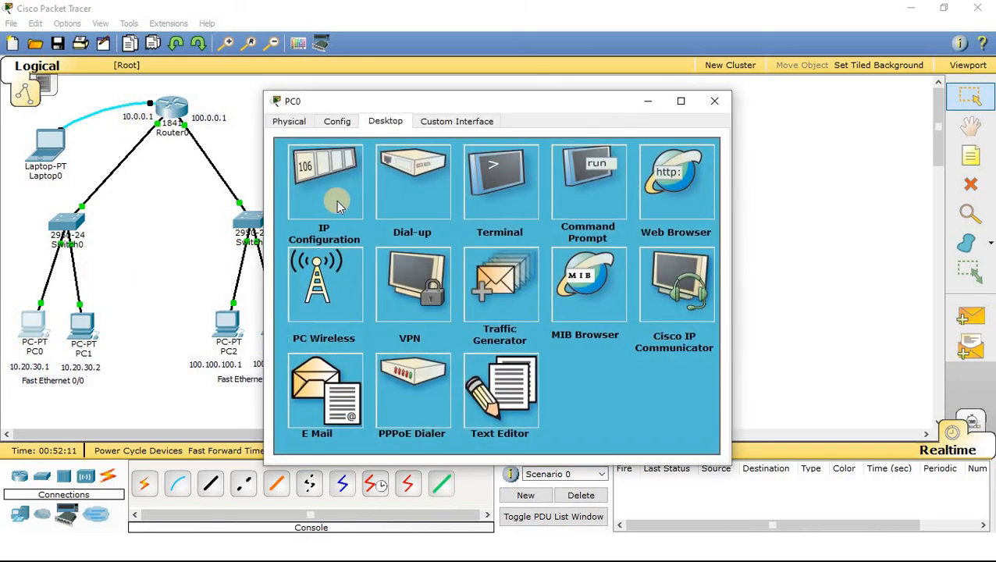
{"action": "left_click", "coordinate": [336, 200]}
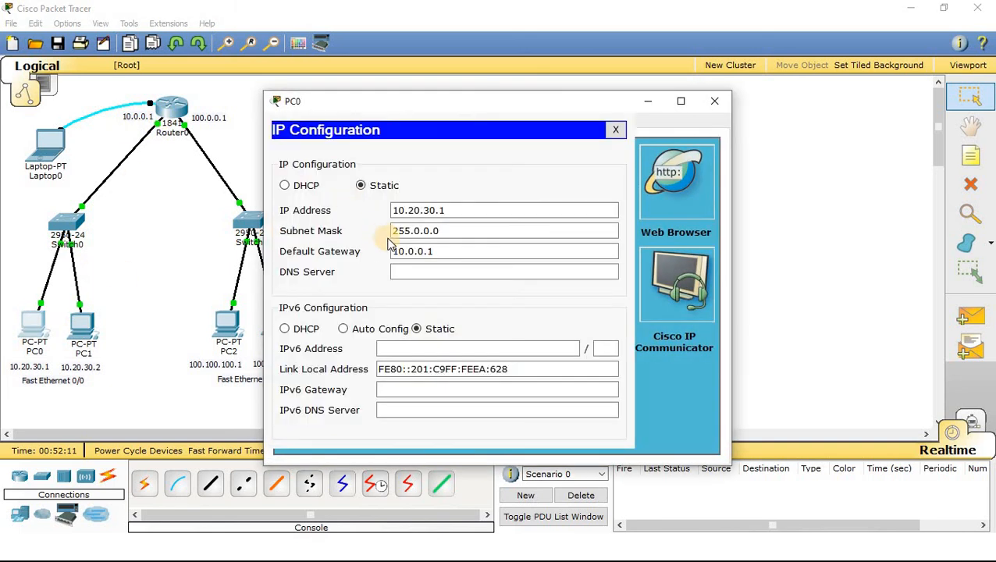
{"action": "left_click", "coordinate": [713, 101]}
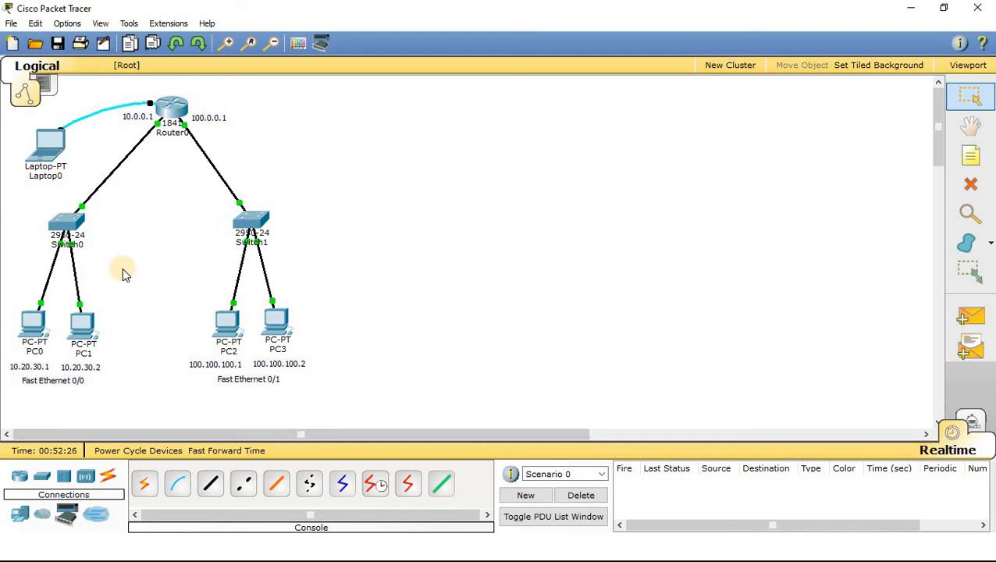
Test the route by sending a simple PDU from PC1 to PC2 twice, and clear Scenario 0's PDU list.
{"action": "left_click", "coordinate": [970, 316]}
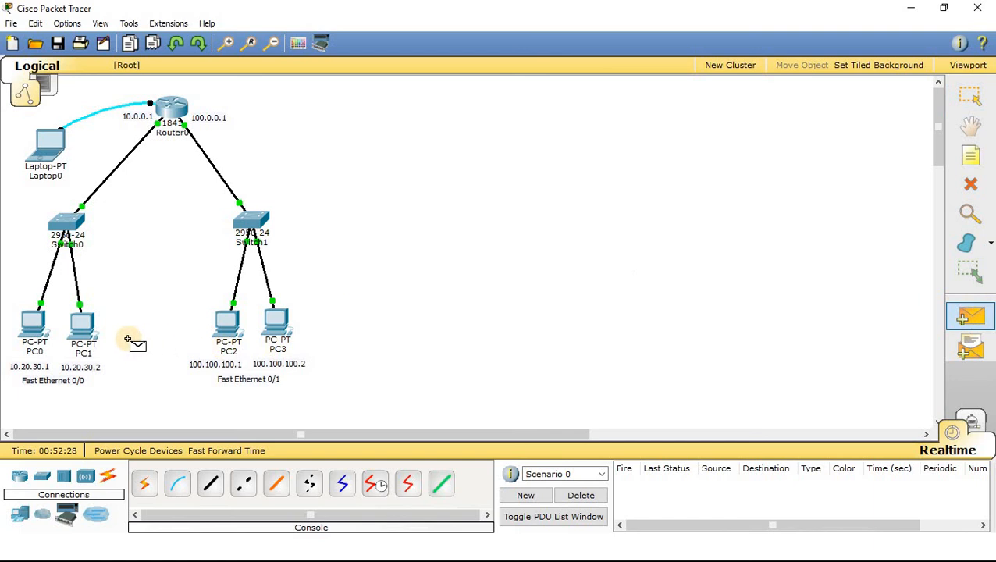
{"action": "left_click", "coordinate": [82, 327]}
{"action": "left_click", "coordinate": [229, 324]}
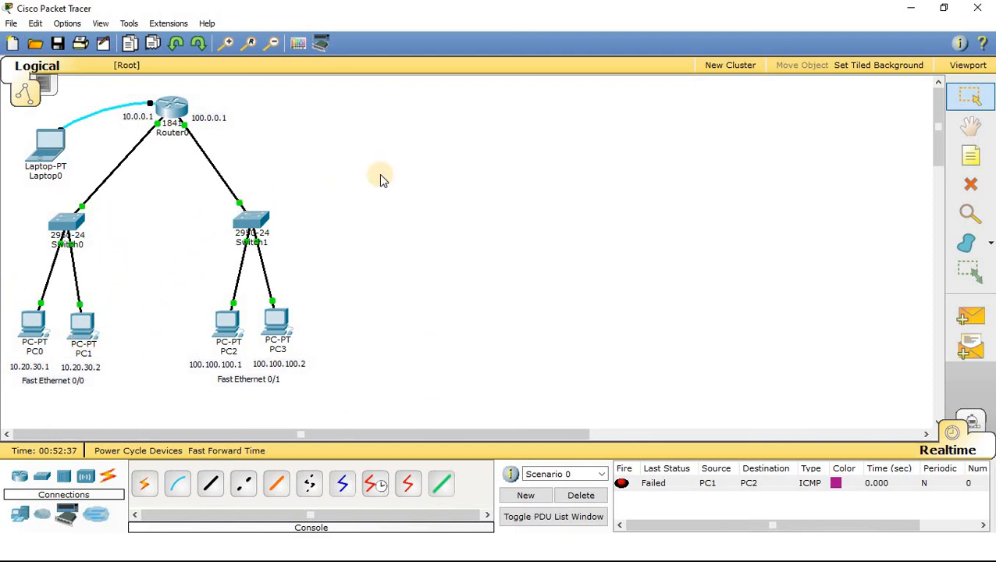
{"action": "left_click", "coordinate": [972, 320]}
{"action": "left_click", "coordinate": [82, 325]}
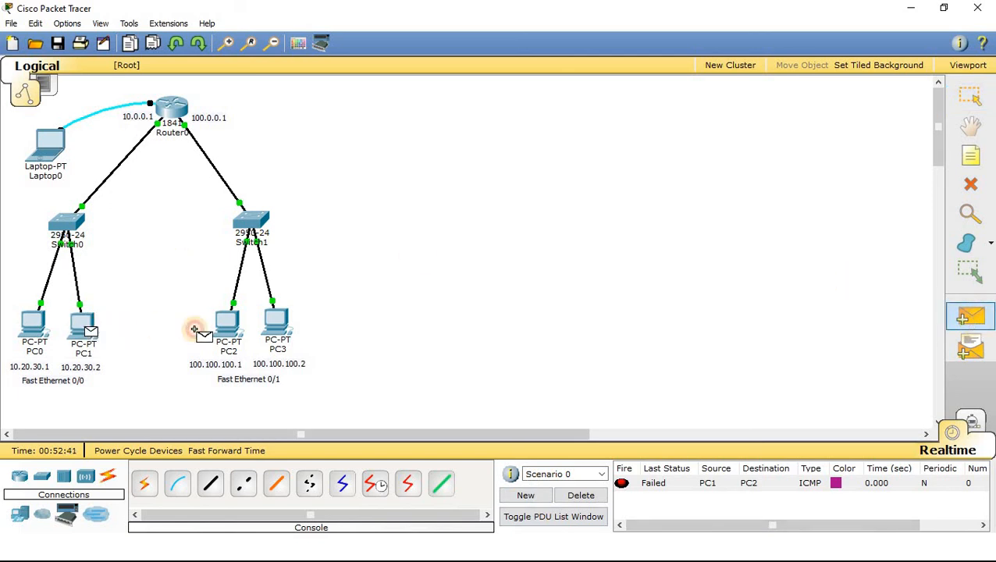
{"action": "left_click", "coordinate": [225, 328]}
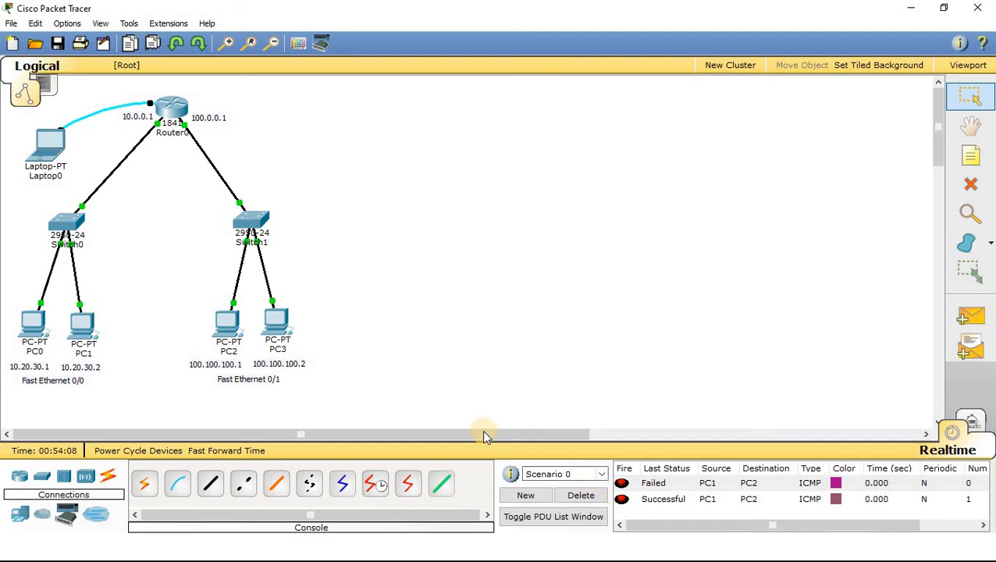
{"action": "left_click", "coordinate": [582, 496]}
Test the reverse direction with two simple PDUs from PC3 to PC0, and clear Scenario 0's PDU list.
{"action": "left_click", "coordinate": [971, 316]}
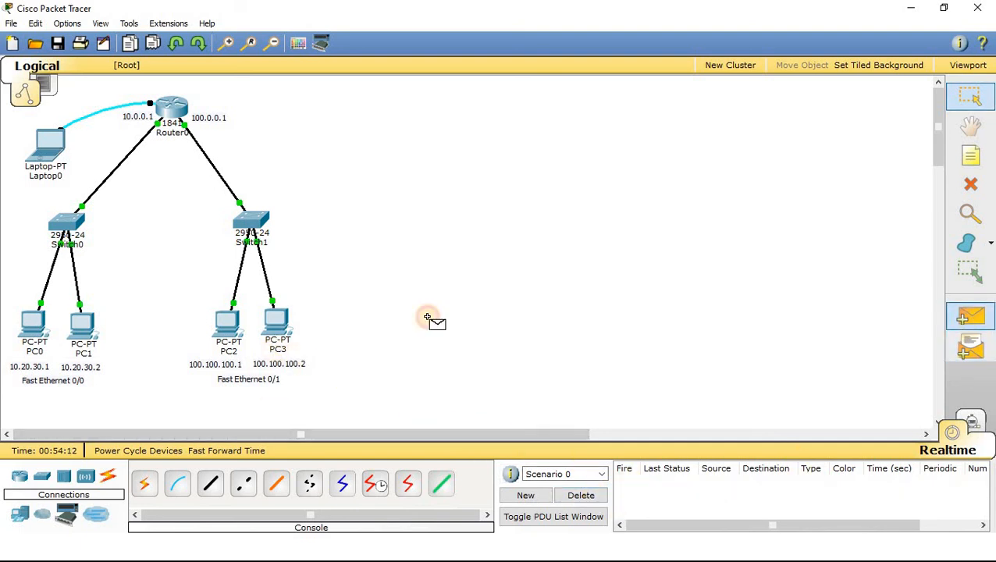
{"action": "left_click", "coordinate": [274, 326]}
{"action": "left_click", "coordinate": [31, 329]}
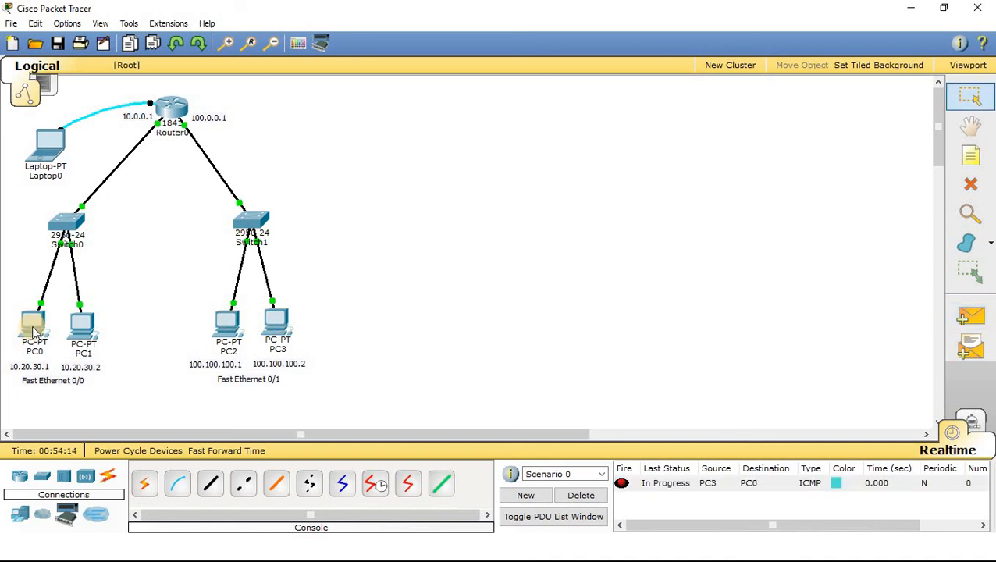
{"action": "left_click", "coordinate": [971, 316]}
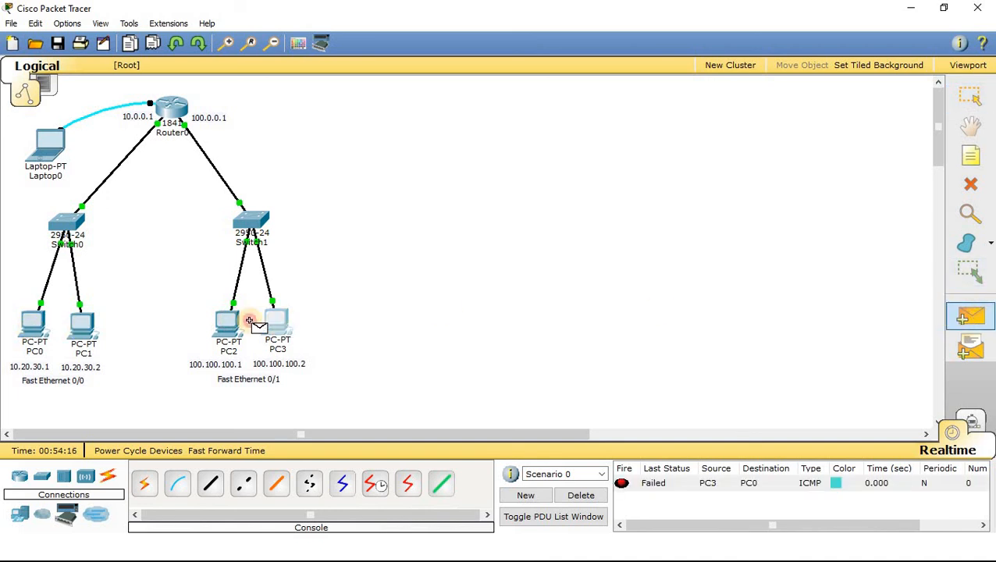
{"action": "left_click", "coordinate": [275, 321]}
{"action": "left_click", "coordinate": [33, 324]}
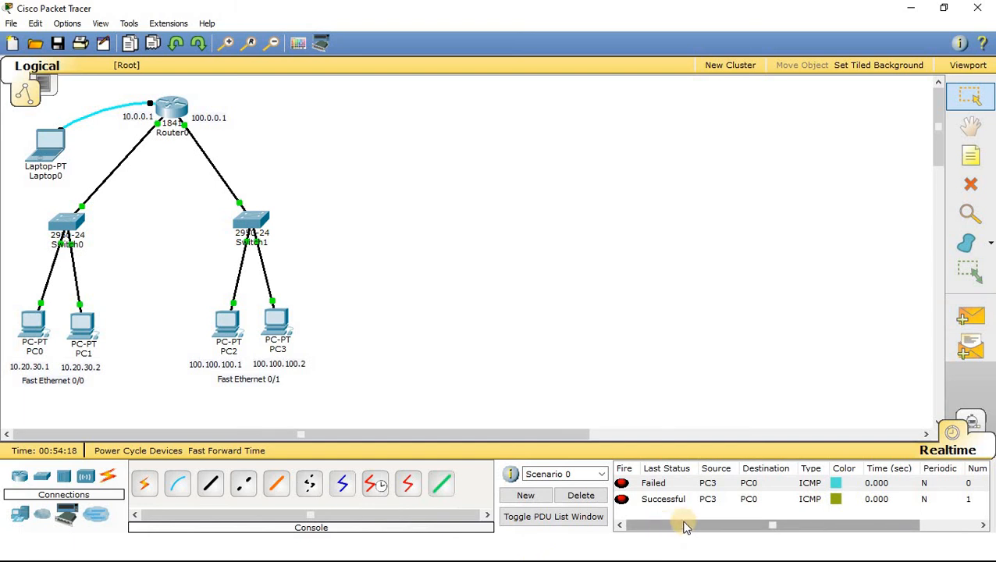
{"action": "left_click", "coordinate": [581, 495]}
Send one simple PDU from PC0 to PC2 and another from PC3 to PC1, and clear the PDU list.
{"action": "left_click", "coordinate": [970, 316]}
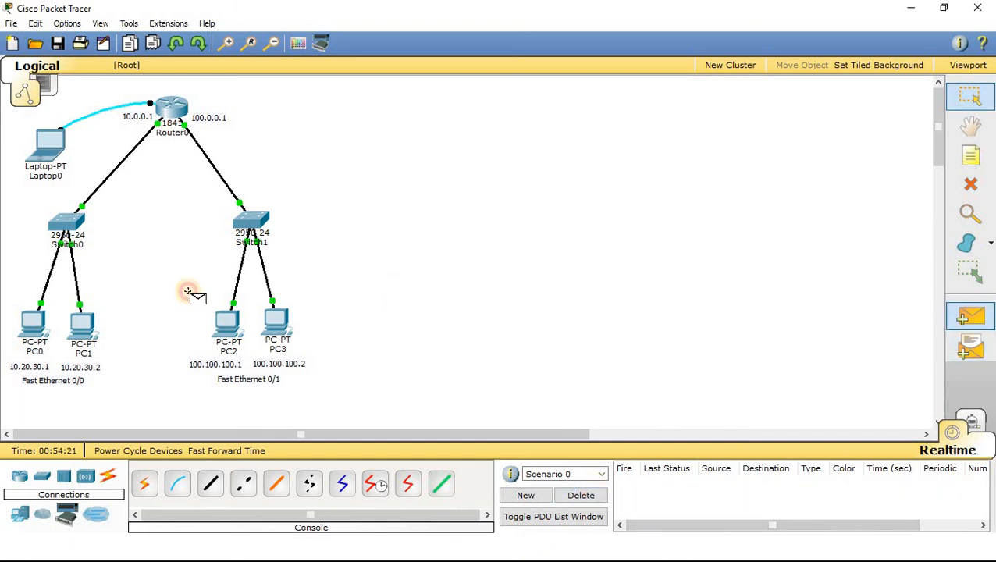
{"action": "left_click", "coordinate": [33, 323]}
{"action": "left_click", "coordinate": [226, 322]}
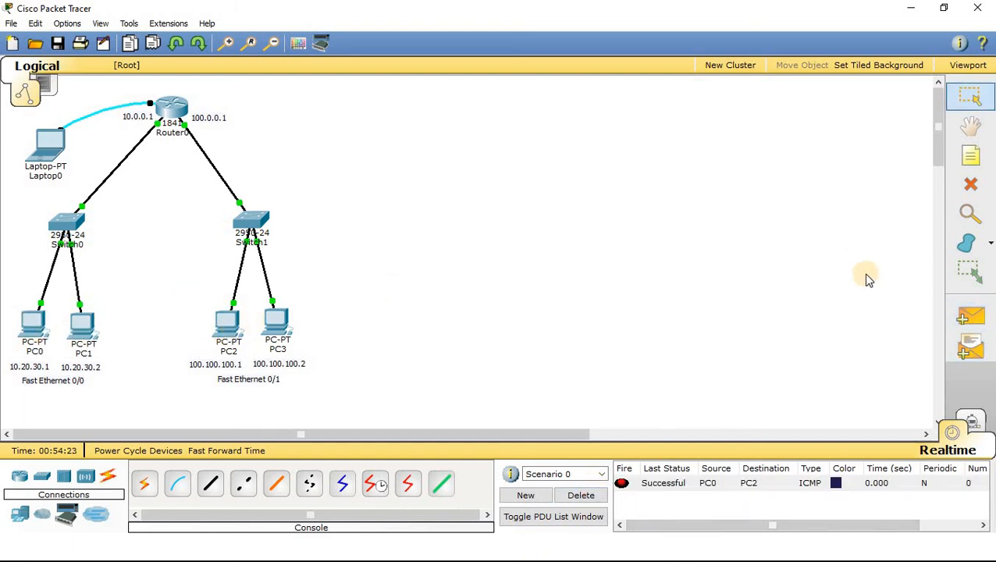
{"action": "left_click", "coordinate": [970, 317]}
{"action": "left_click", "coordinate": [275, 324]}
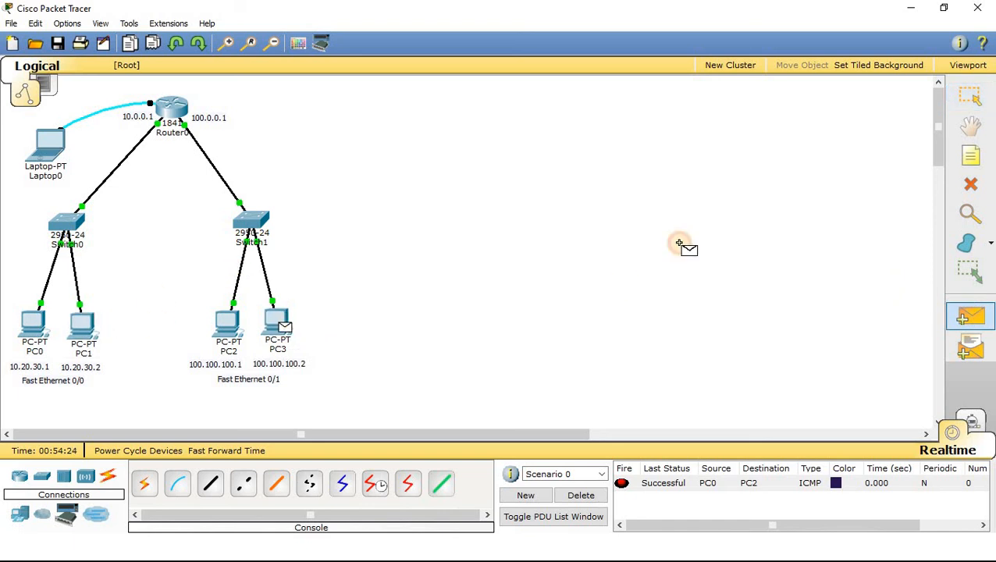
{"action": "left_click", "coordinate": [84, 323]}
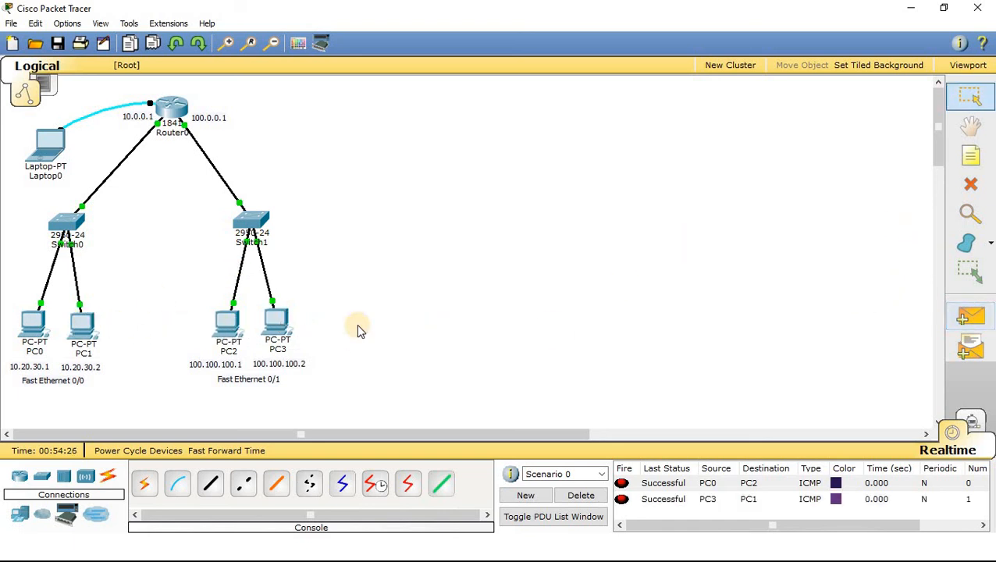
{"action": "left_click", "coordinate": [592, 497]}
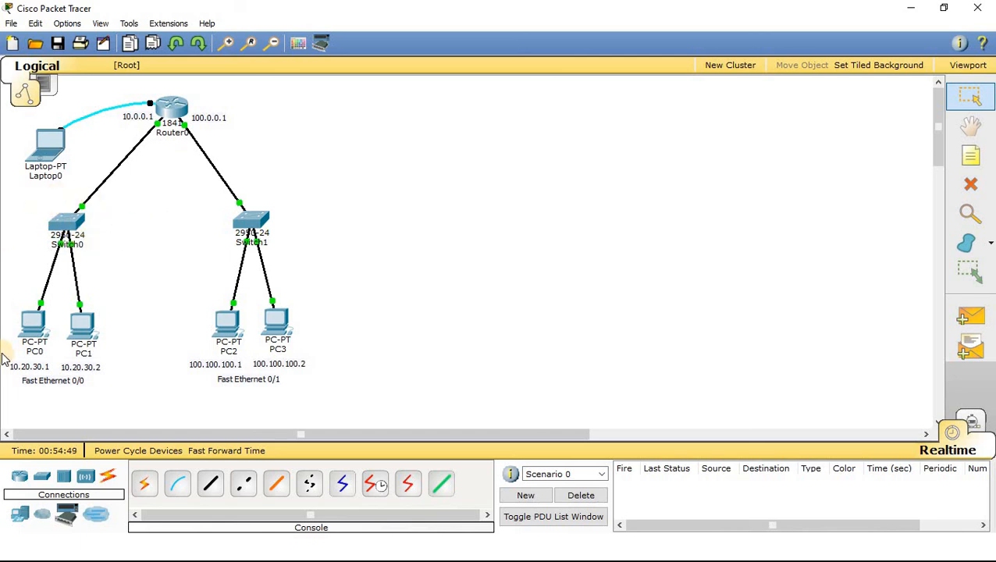
{"action": "mouse_move", "coordinate": [247, 224]}
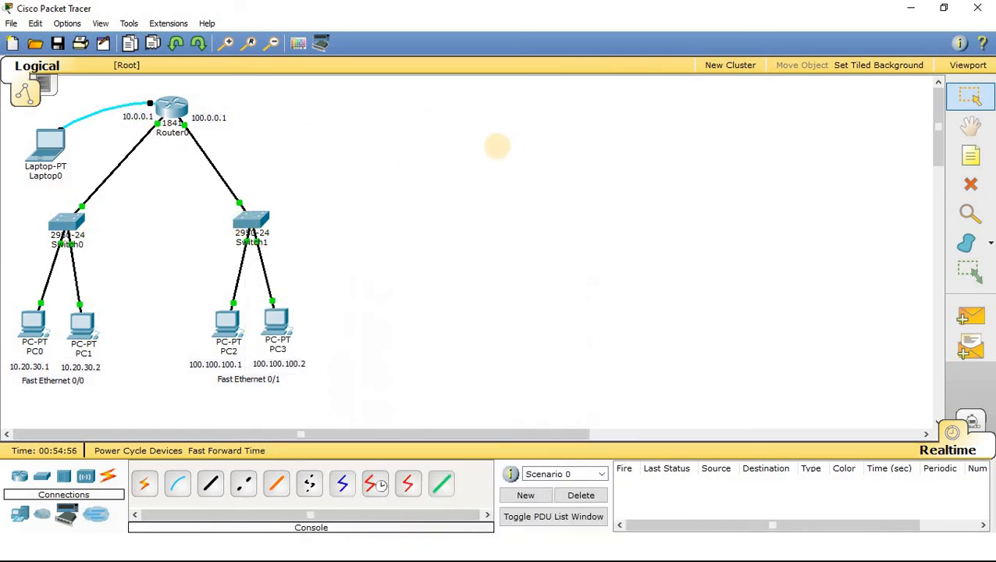